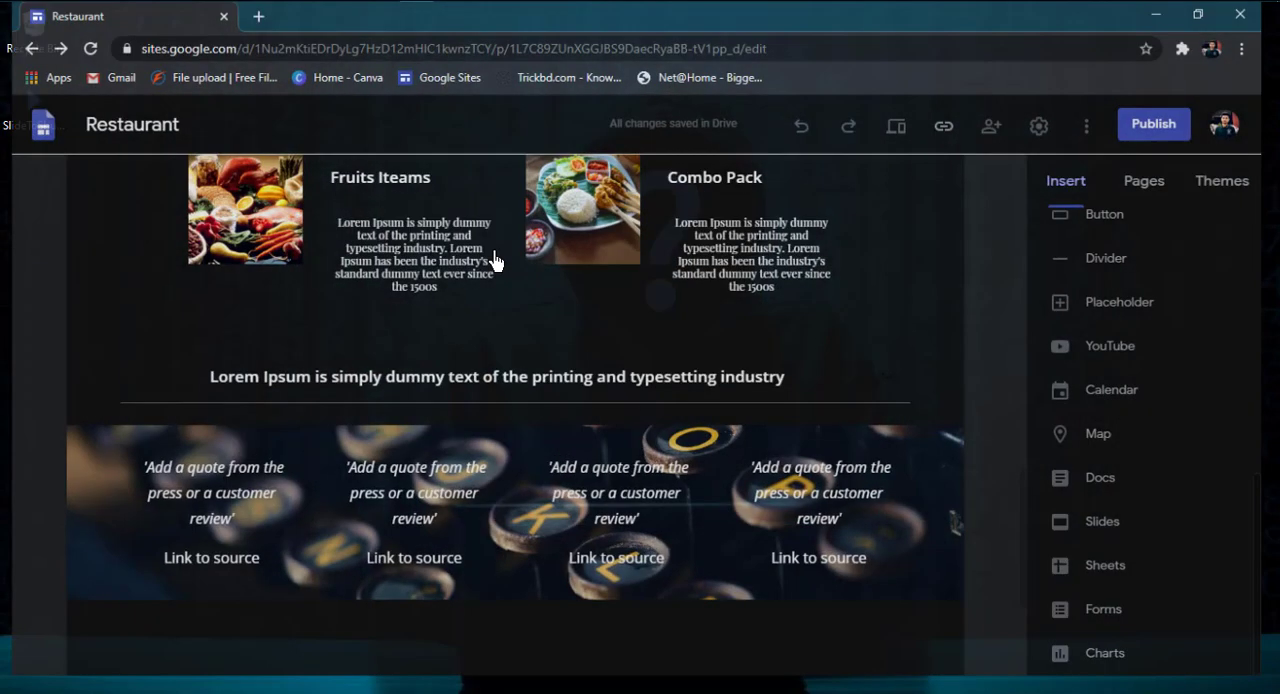
# Step: Start inserting an image carousel on the Restaurant page
pyautogui.scroll(3, 502, 297)
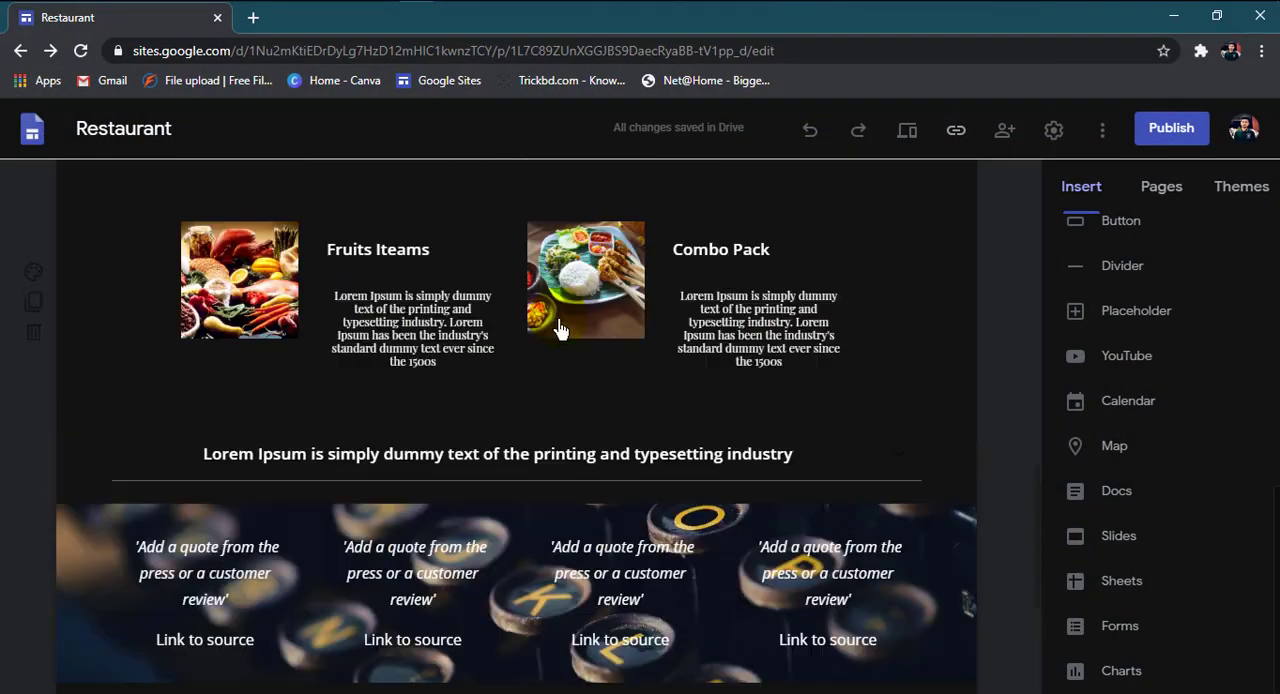
pyautogui.scroll(-1, 368, 470)
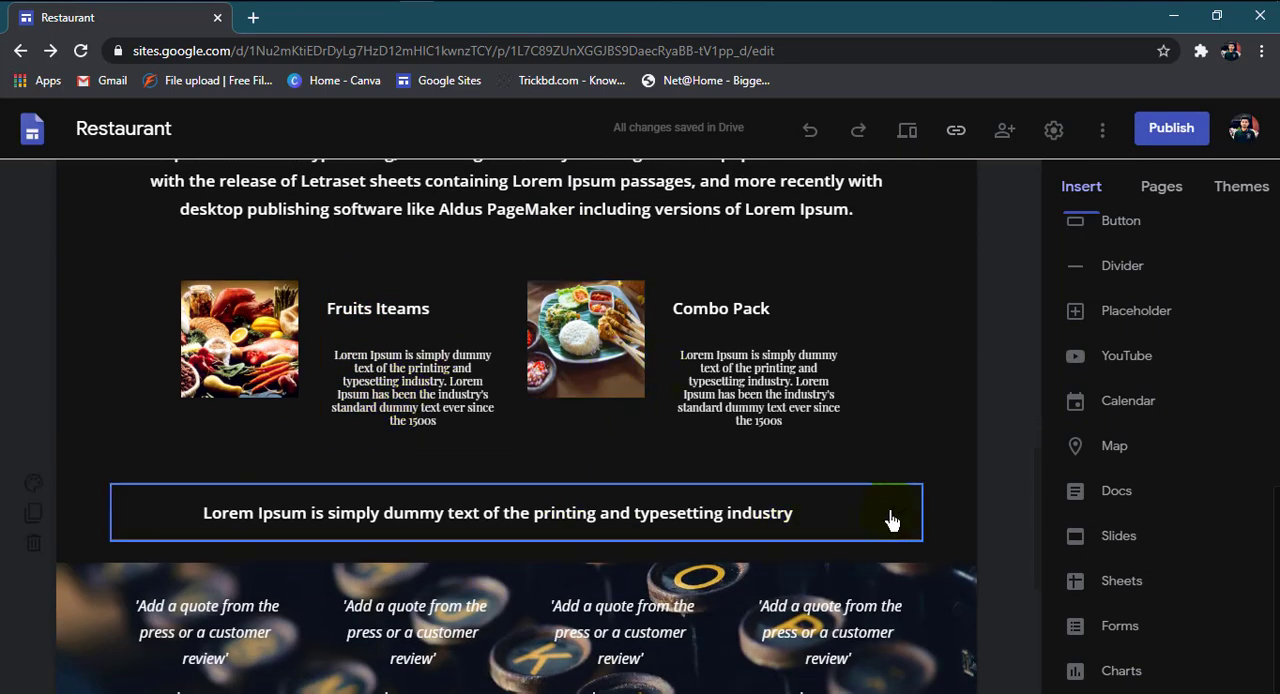
pyautogui.scroll(5, 1128, 350)
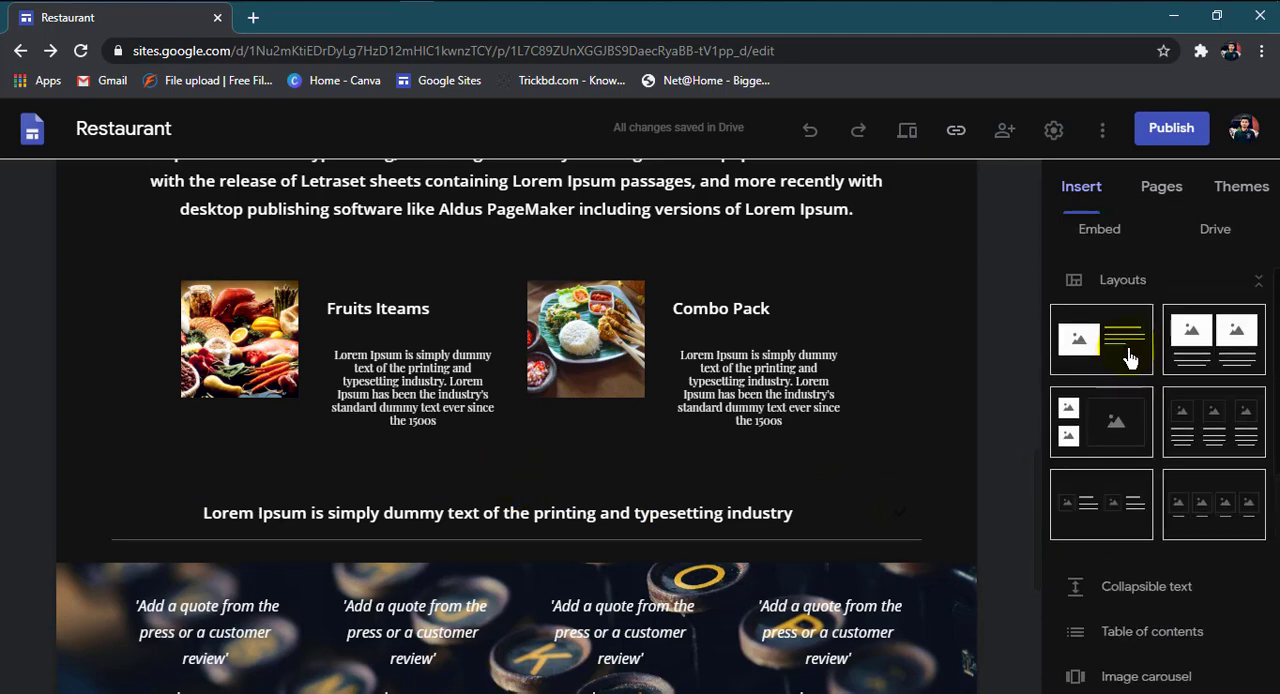
pyautogui.scroll(-5, 1132, 400)
pyautogui.scroll(1, 1160, 380)
pyautogui.scroll(1, 1130, 314)
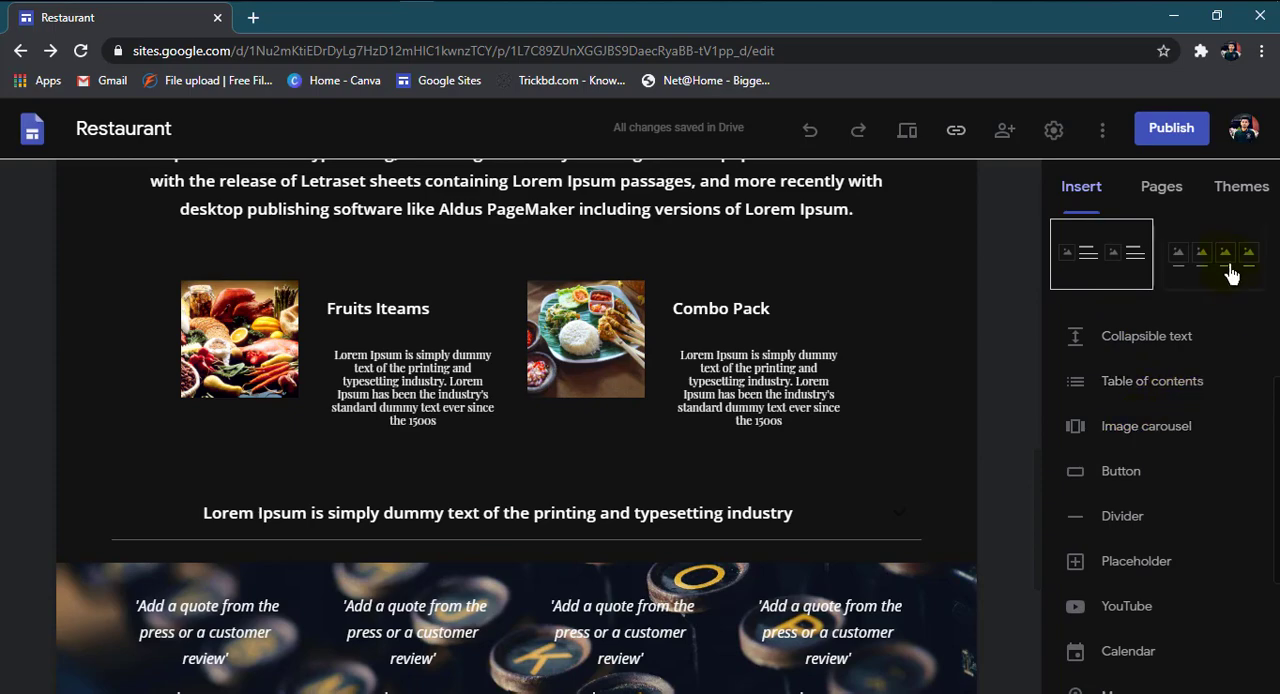
pyautogui.click(1127, 437)
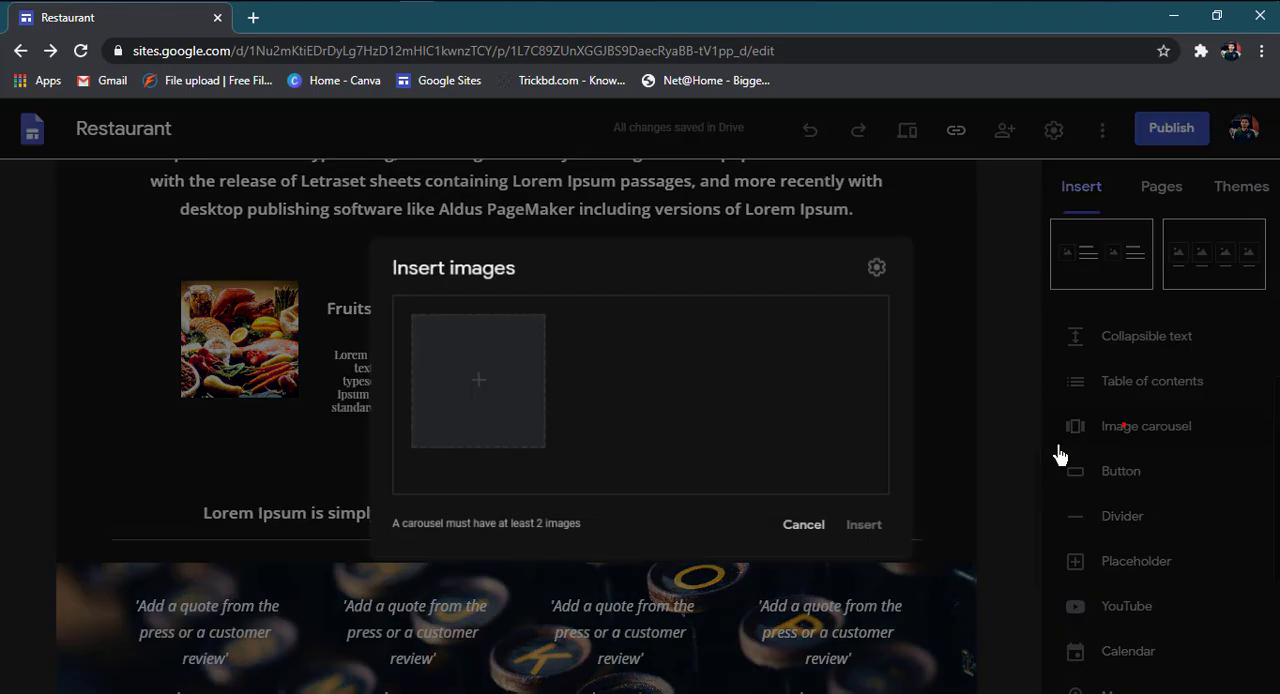
# Step: Choose to select existing images for the carousel and search Google Images for "food"
pyautogui.click(485, 392)
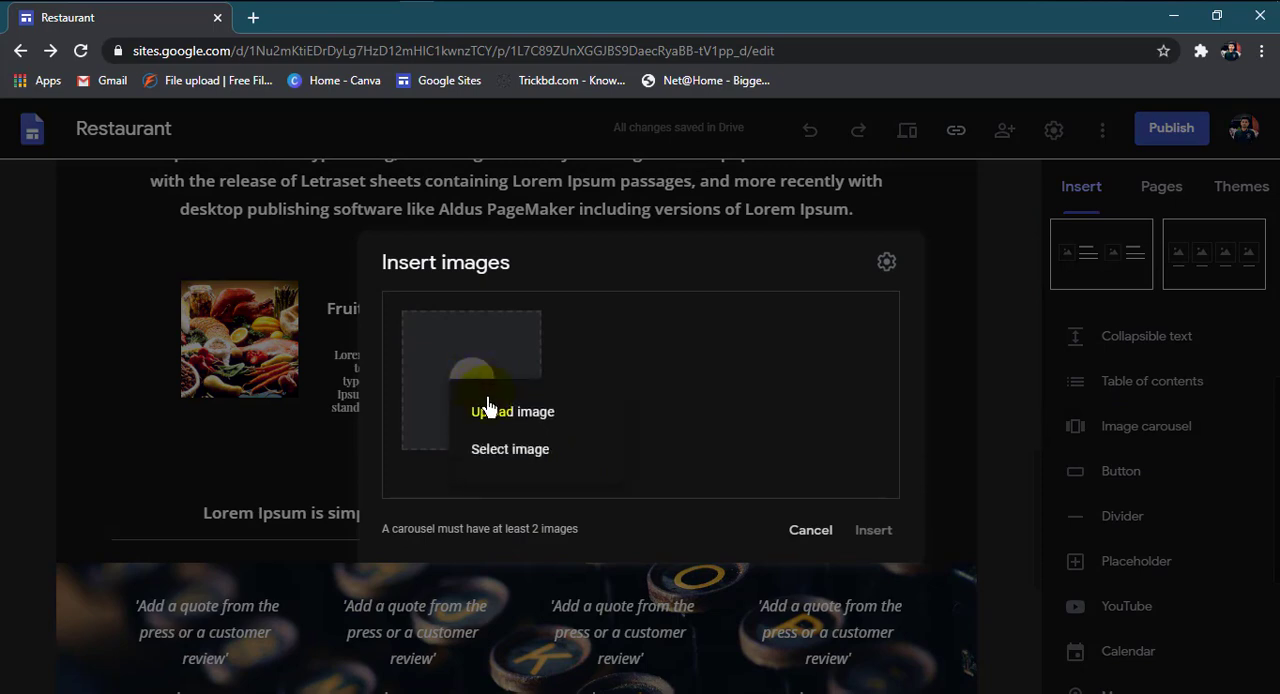
pyautogui.click(507, 451)
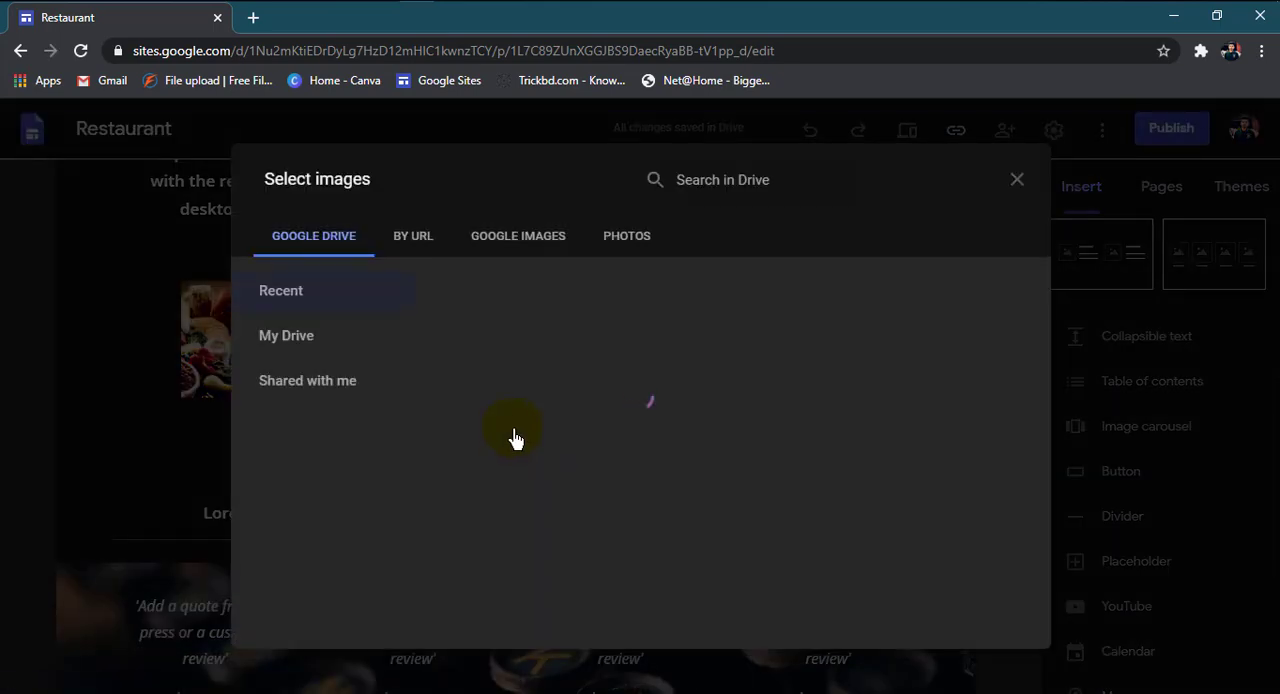
pyautogui.click(553, 238)
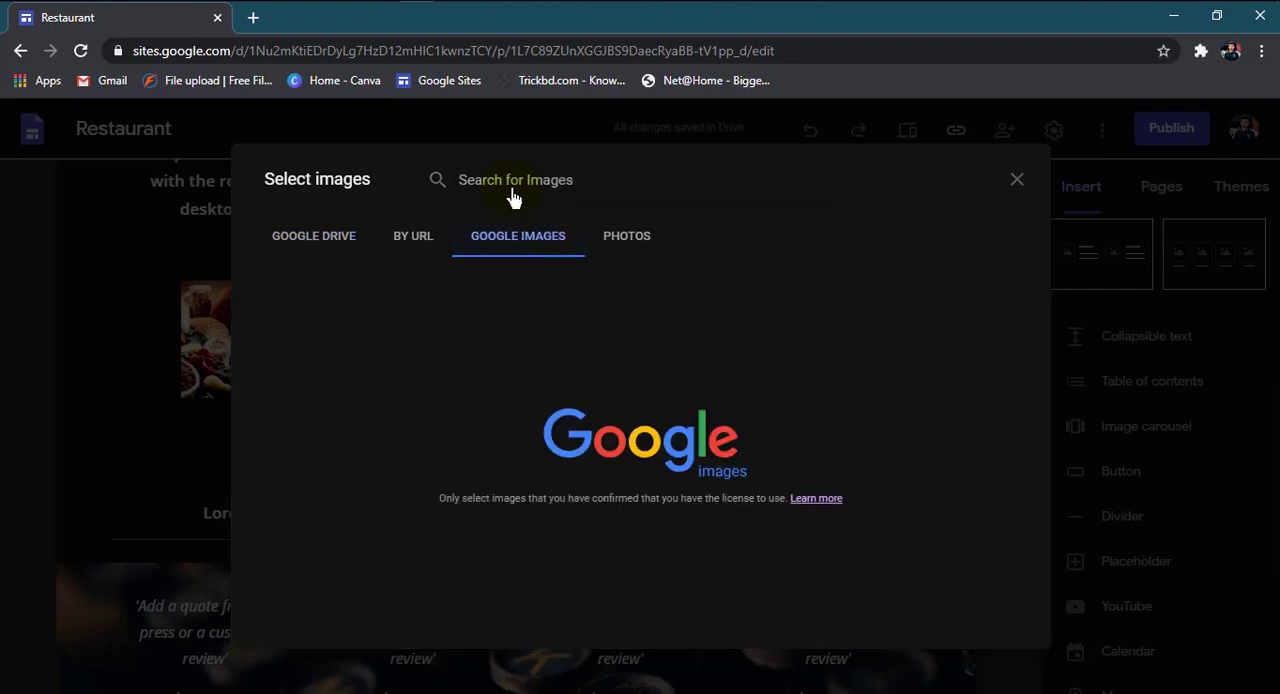
pyautogui.write('food')
pyautogui.press('Return')
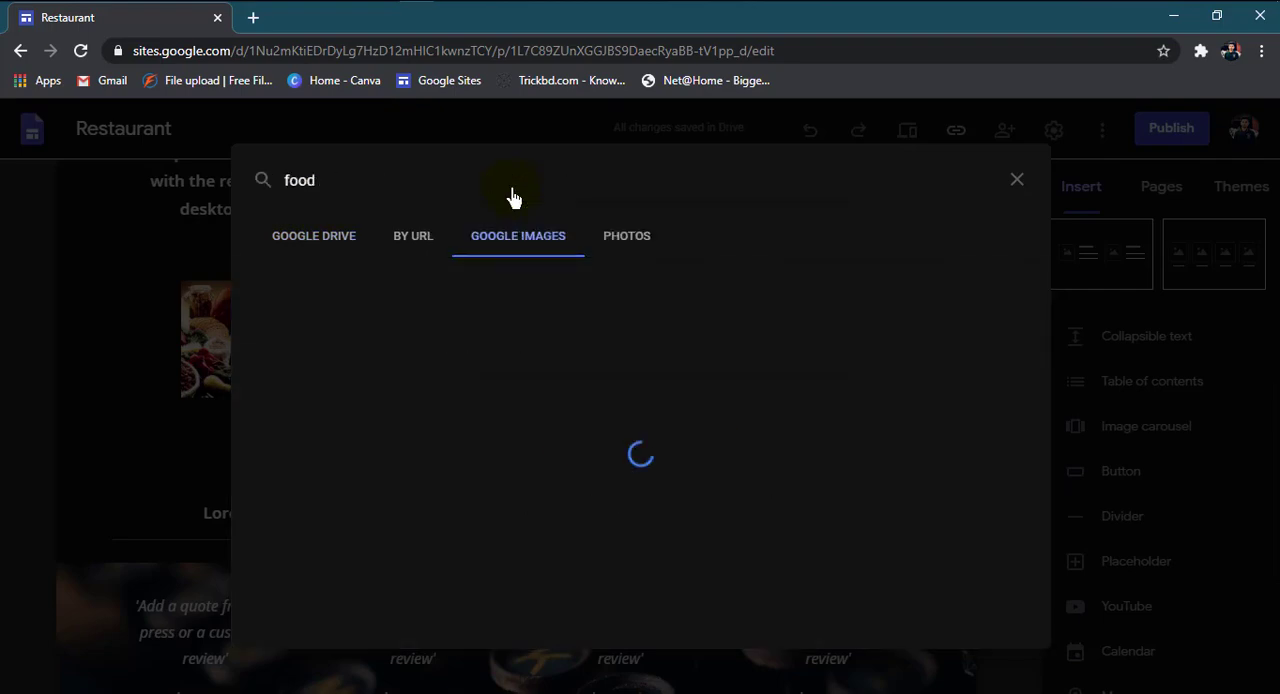
# Step: Pick the pizza, vegetables on wood, flower-and-vegetable platter, egg-and-toast plate, creamy pasta and fruit-bowl photos, and add them to the carousel
pyautogui.scroll(-4, 700, 420)
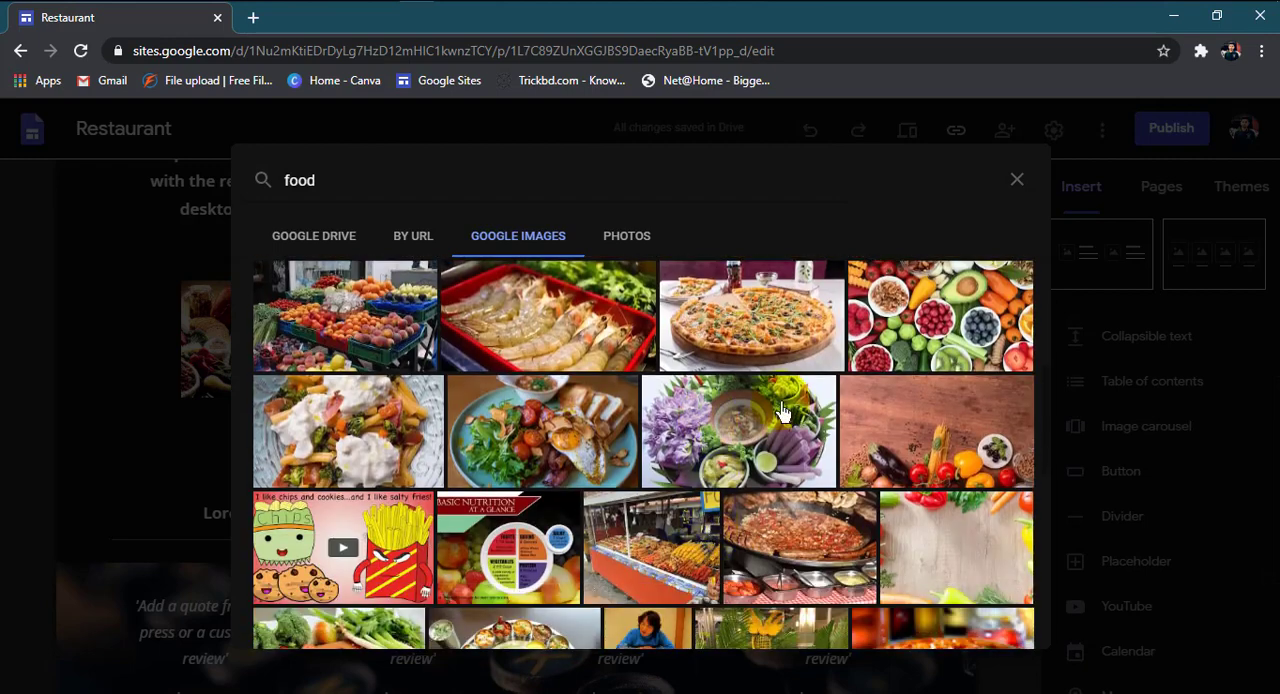
pyautogui.click(783, 325)
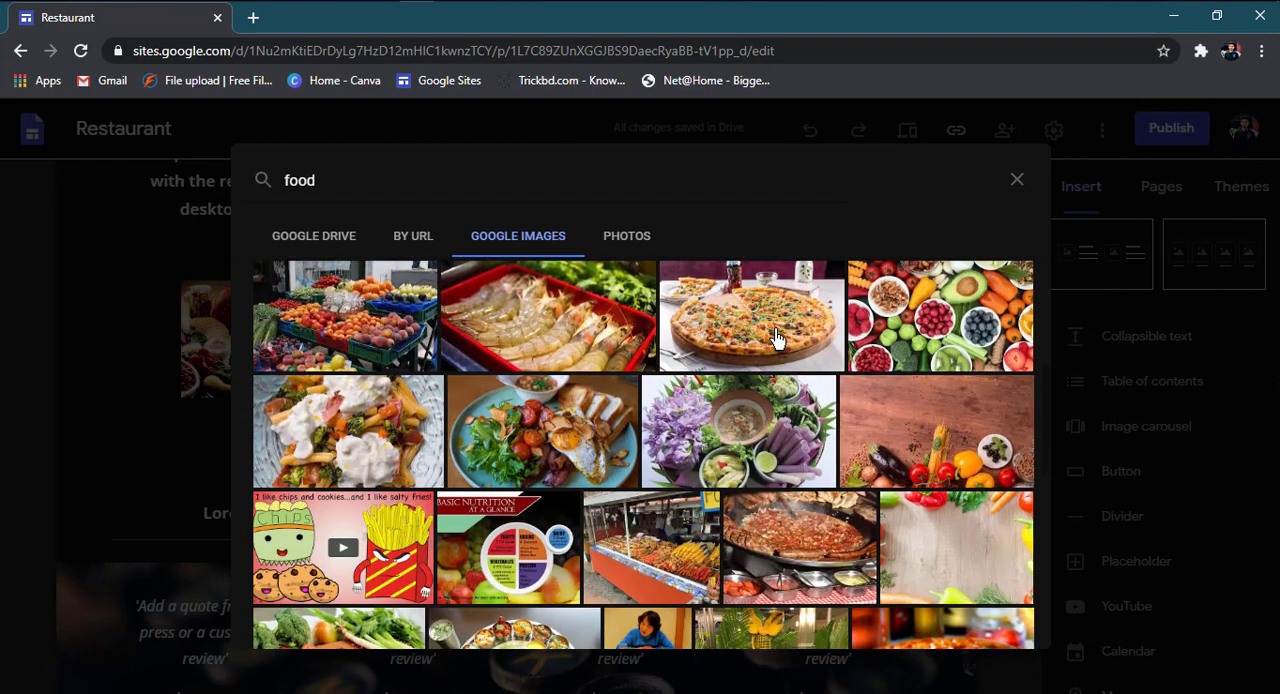
pyautogui.click(880, 452)
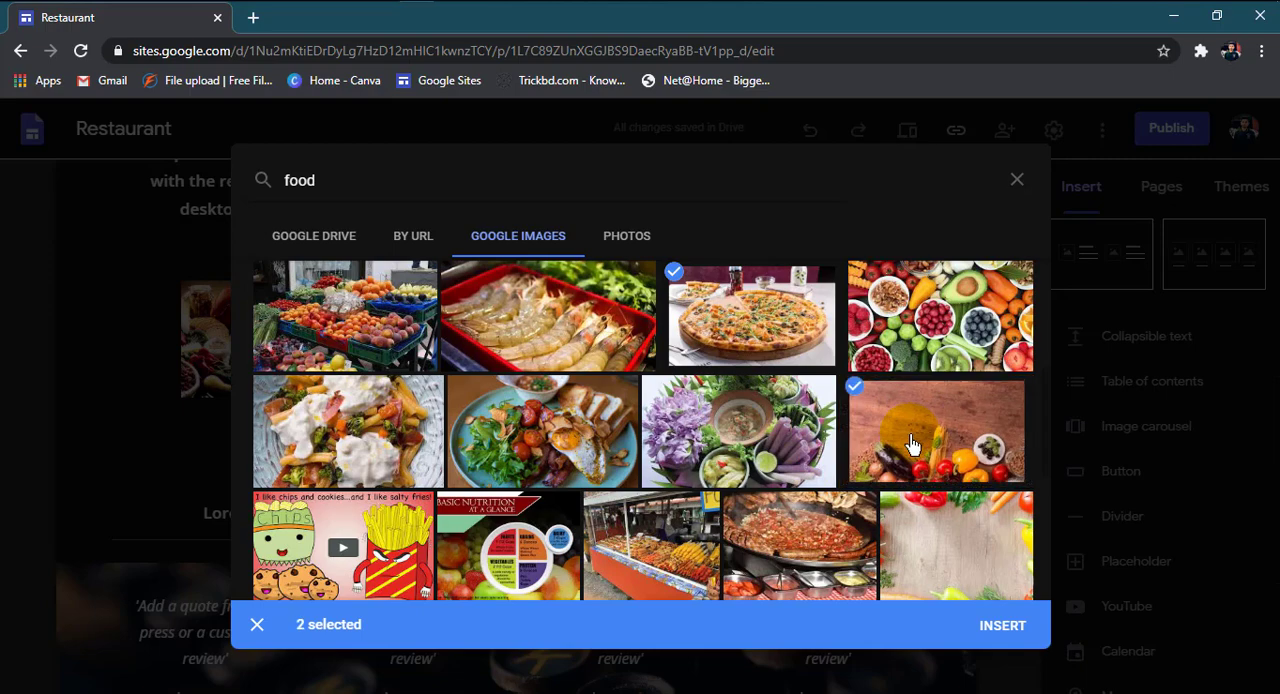
pyautogui.click(704, 449)
pyautogui.click(512, 446)
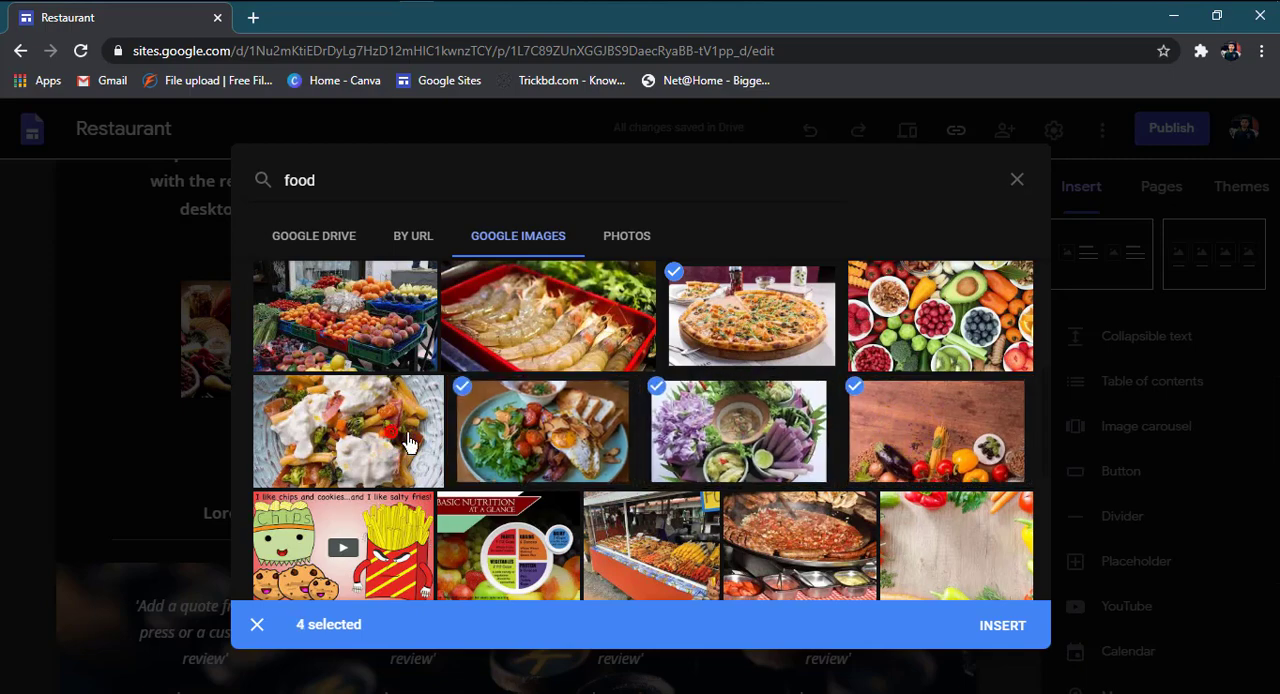
pyautogui.click(407, 442)
pyautogui.click(945, 330)
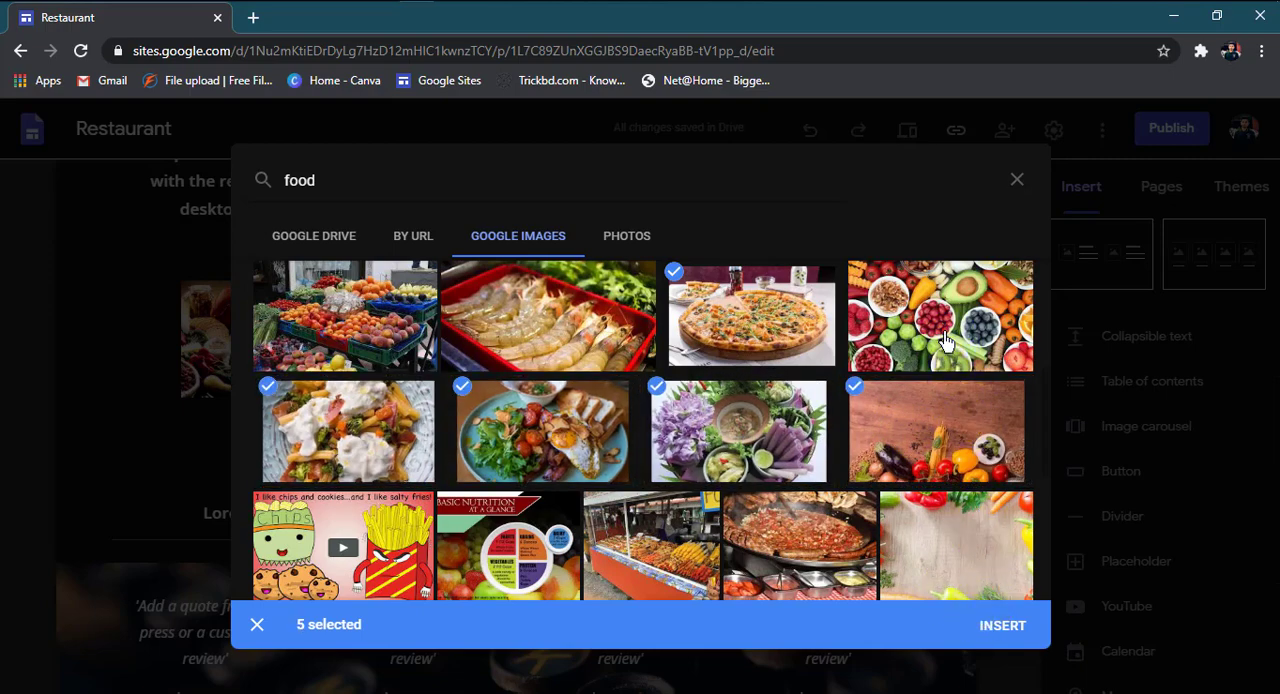
pyautogui.click(995, 625)
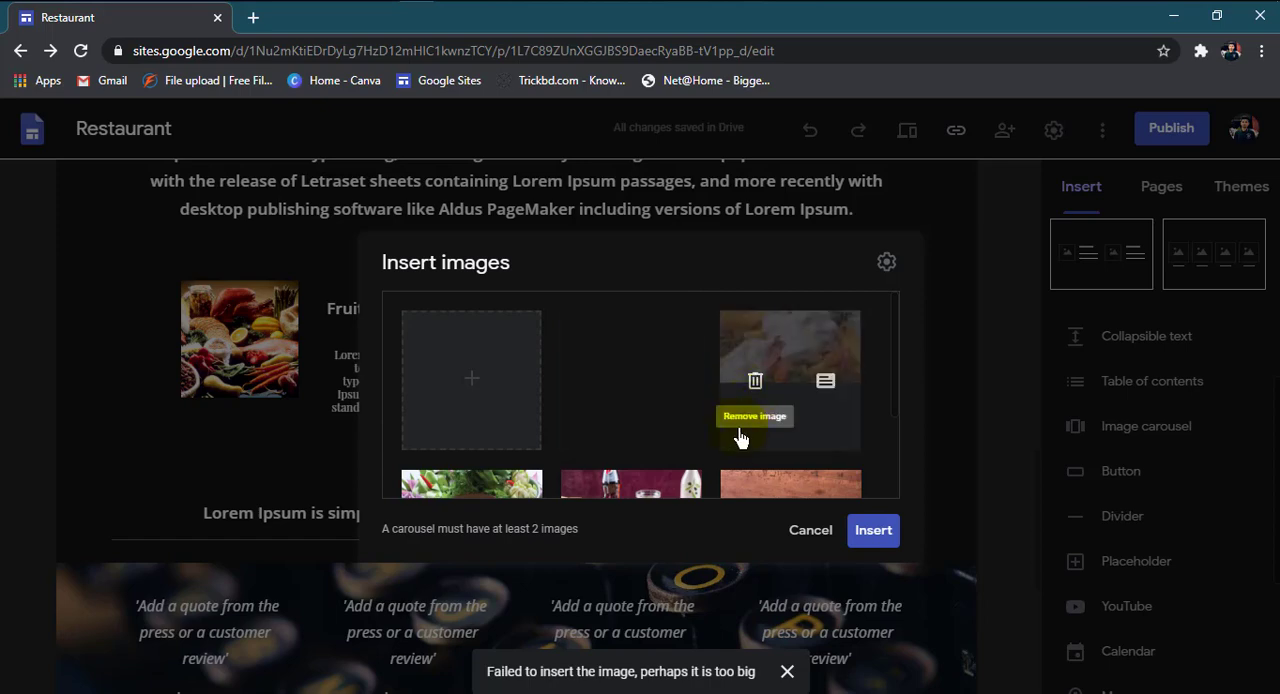
# Step: Review the chosen food images and insert the carousel into the page
pyautogui.scroll(-2, 705, 465)
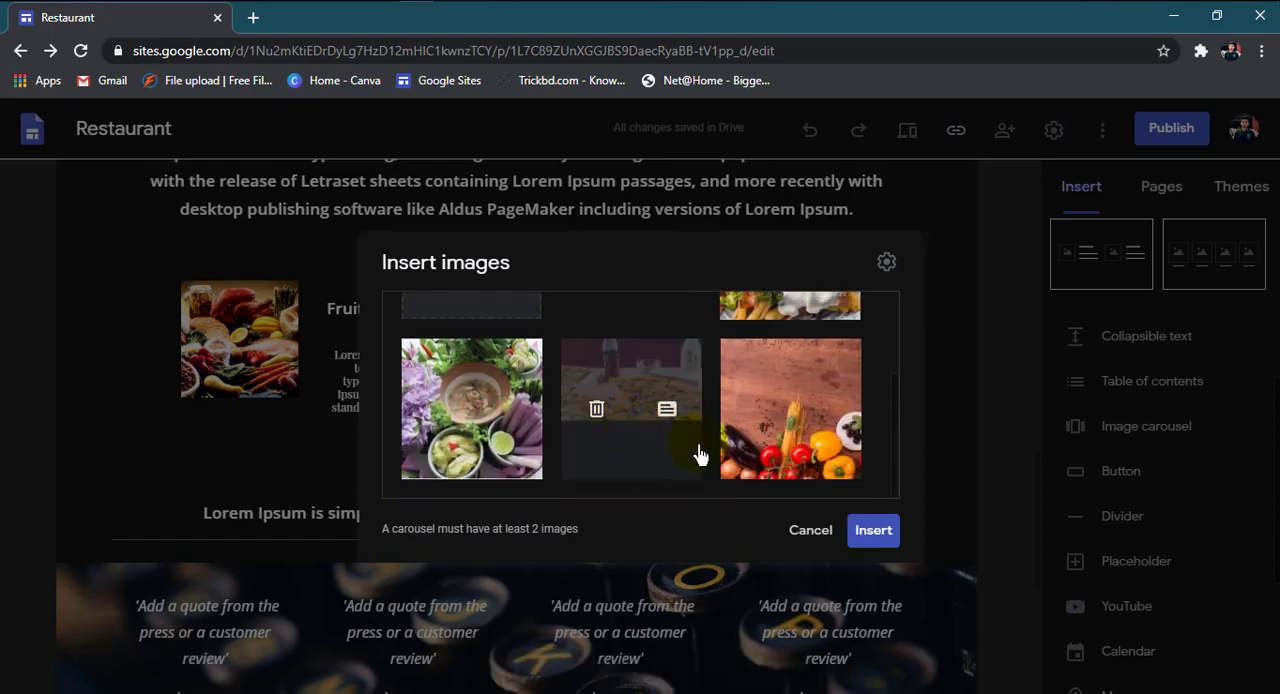
pyautogui.scroll(1, 742, 444)
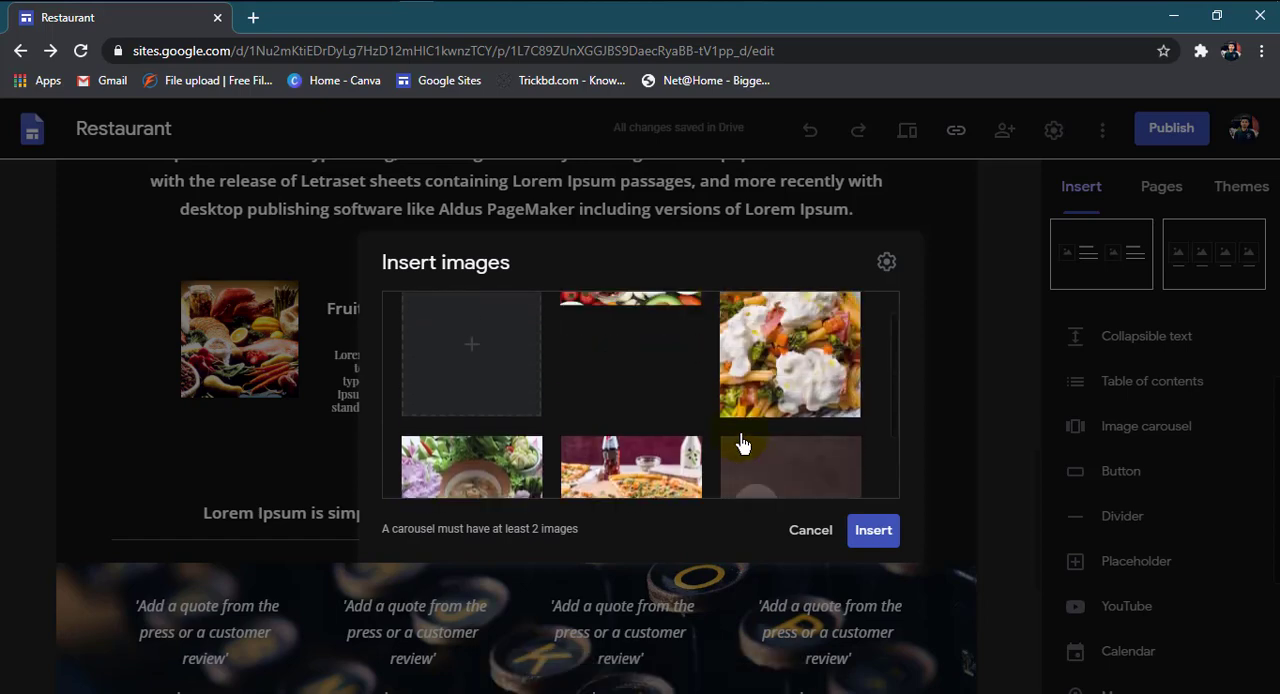
pyautogui.scroll(1, 742, 444)
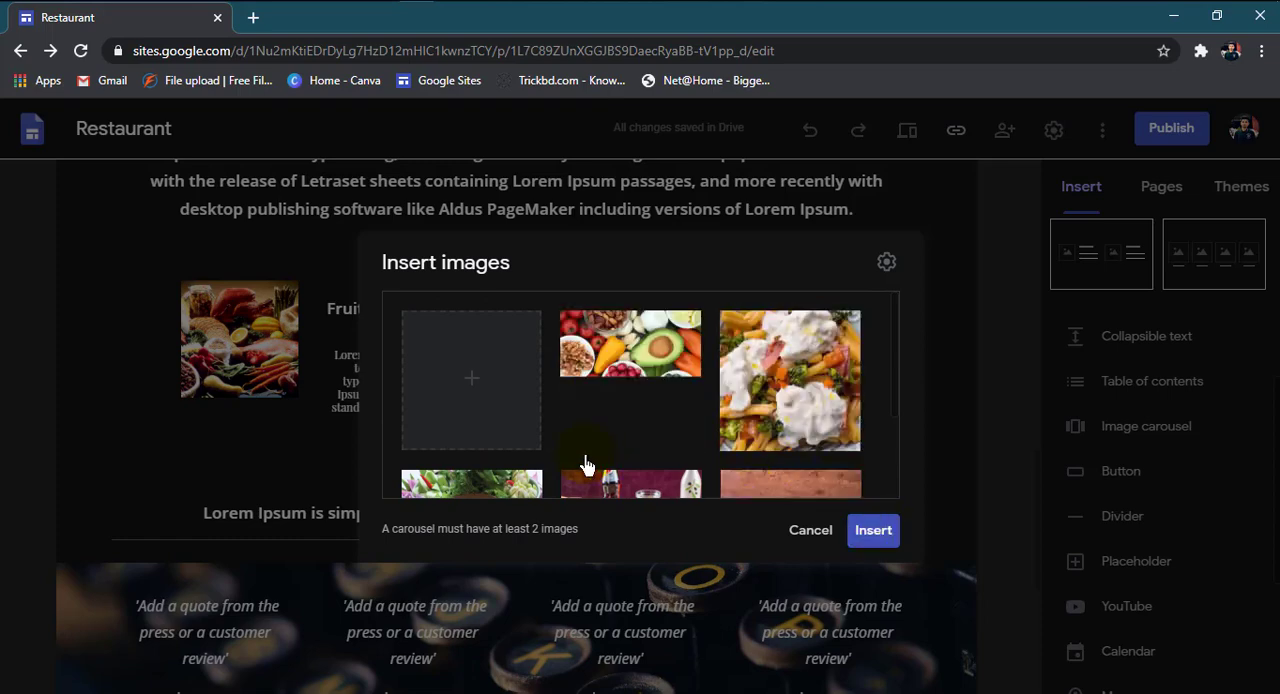
pyautogui.scroll(-2, 686, 455)
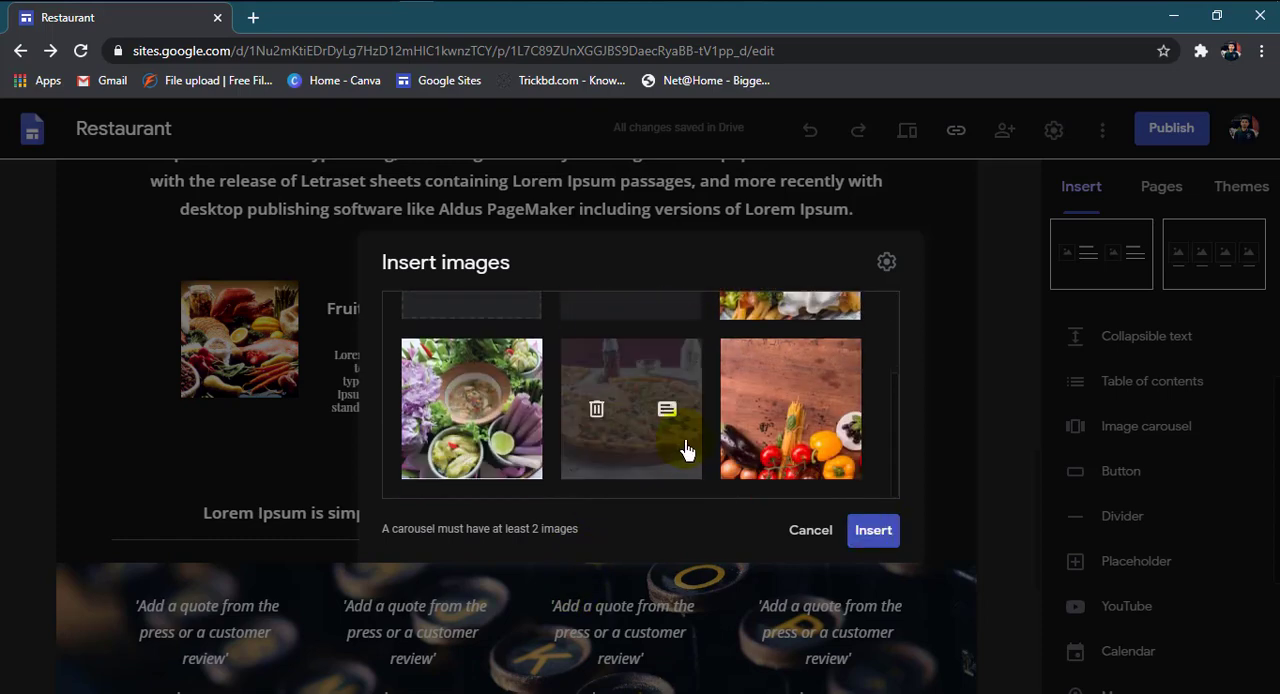
pyautogui.click(882, 531)
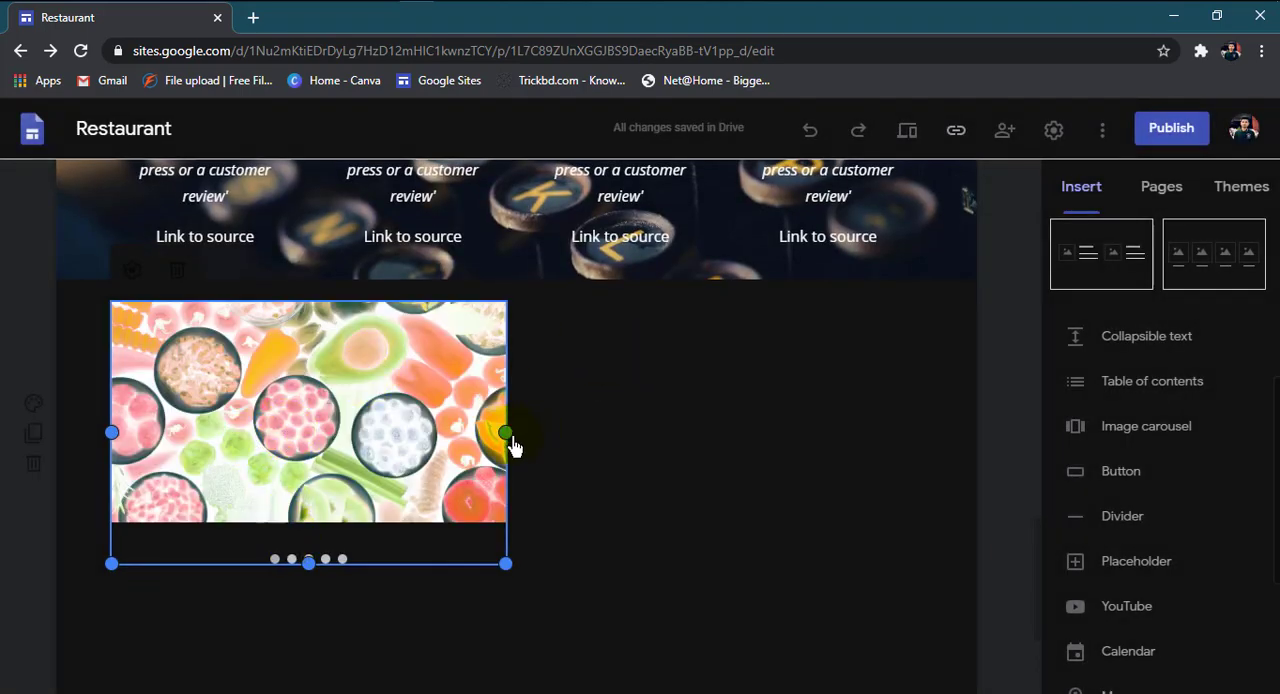
# Step: Widen the image carousel below the quotes section to span the full content width
pyautogui.moveTo(505, 433); pyautogui.dragTo(980, 433)
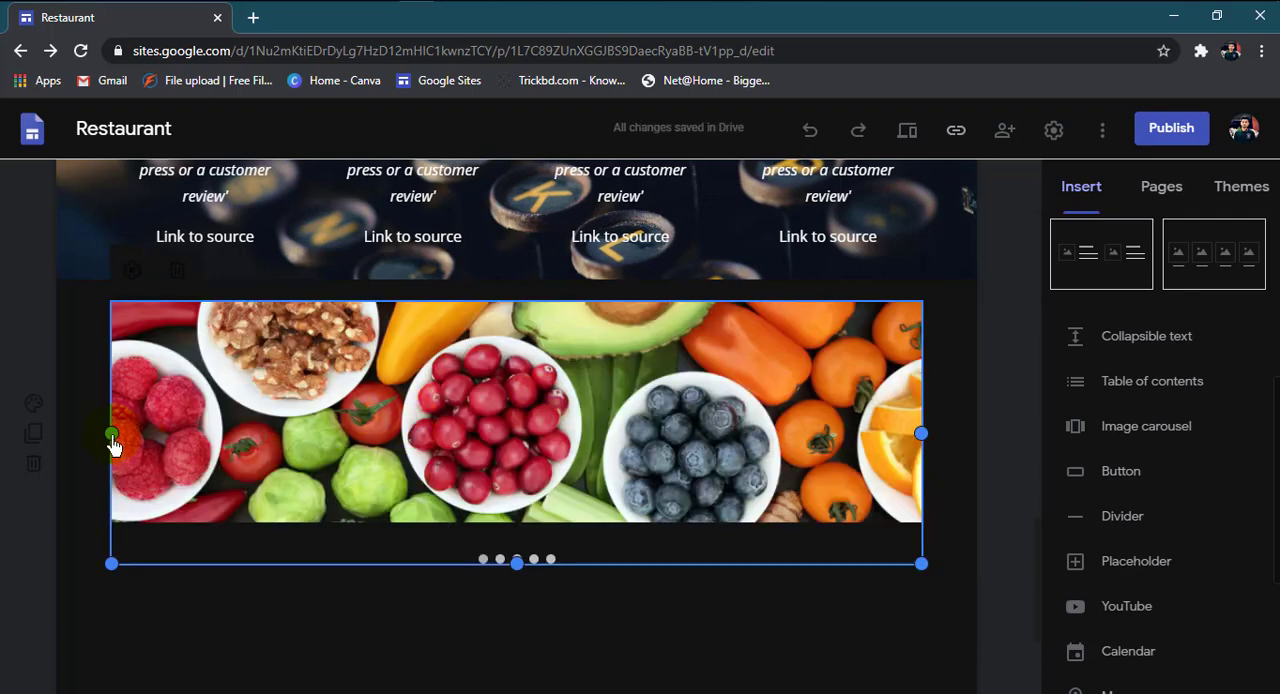
pyautogui.moveTo(112, 441); pyautogui.dragTo(57, 446)
pyautogui.click(417, 634)
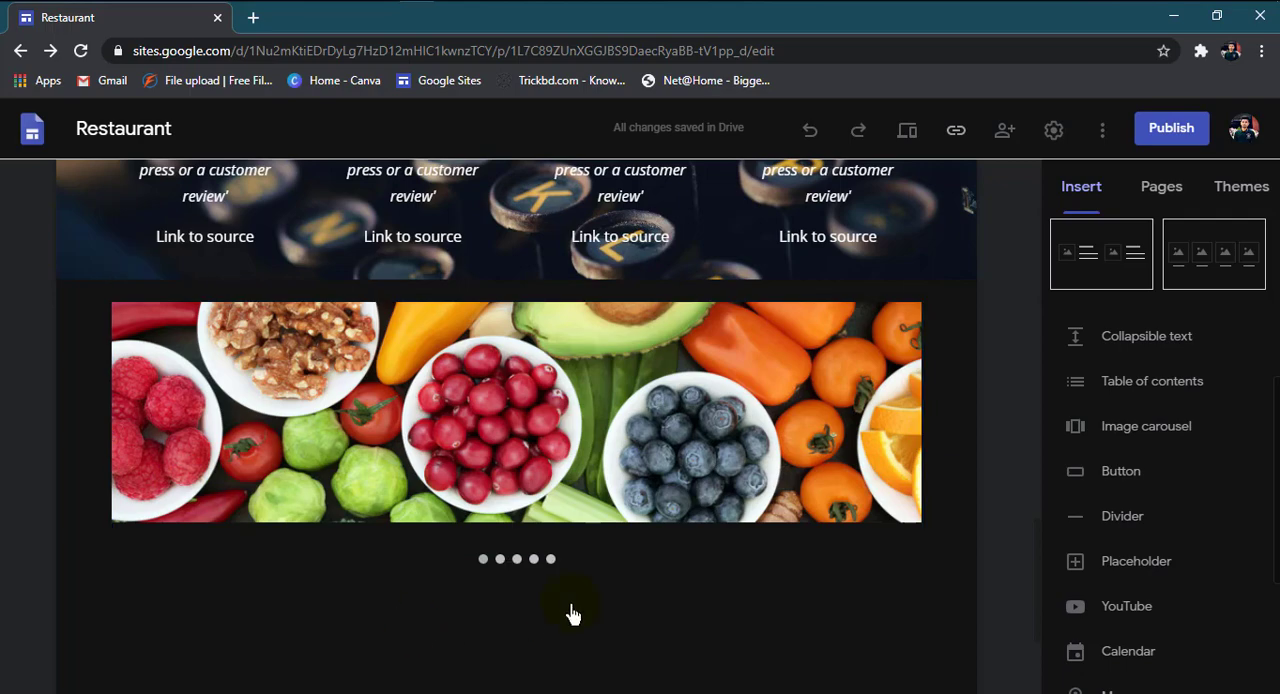
pyautogui.scroll(1, 572, 608)
pyautogui.scroll(-1, 548, 575)
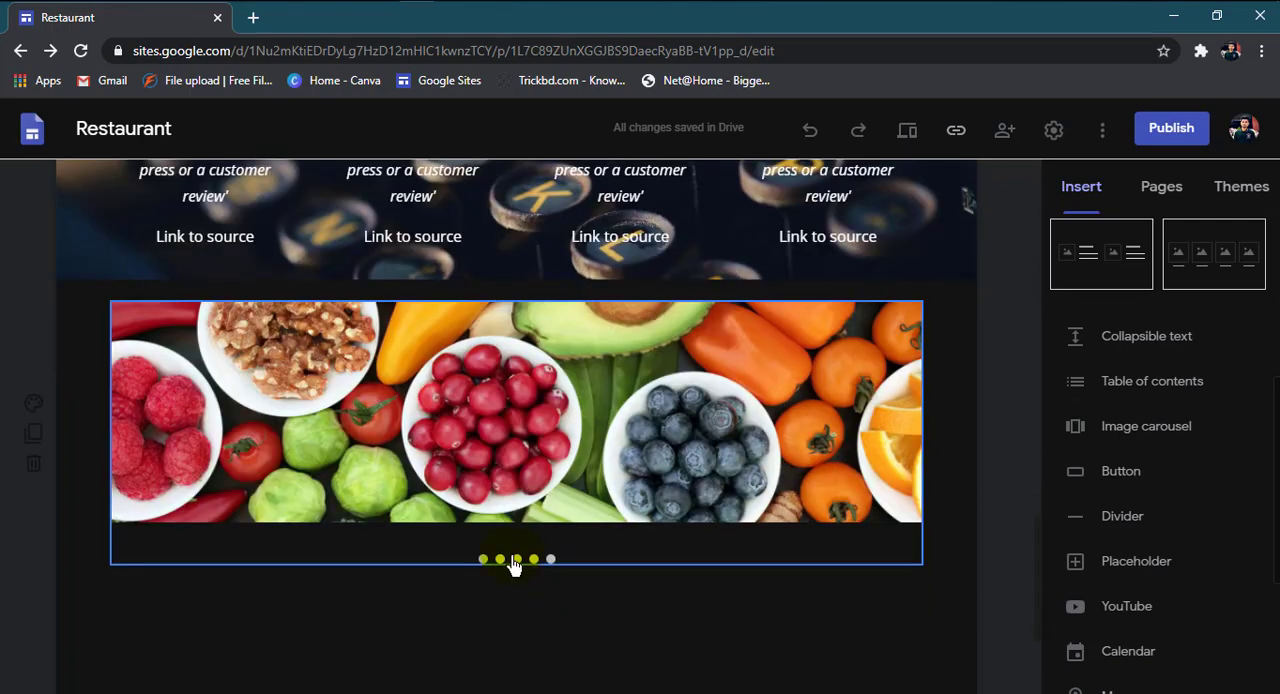
# Step: Add a text box reading "Popular Food And Fruits Display" between the quotes section and the image carousel
pyautogui.scroll(1, 372, 470)
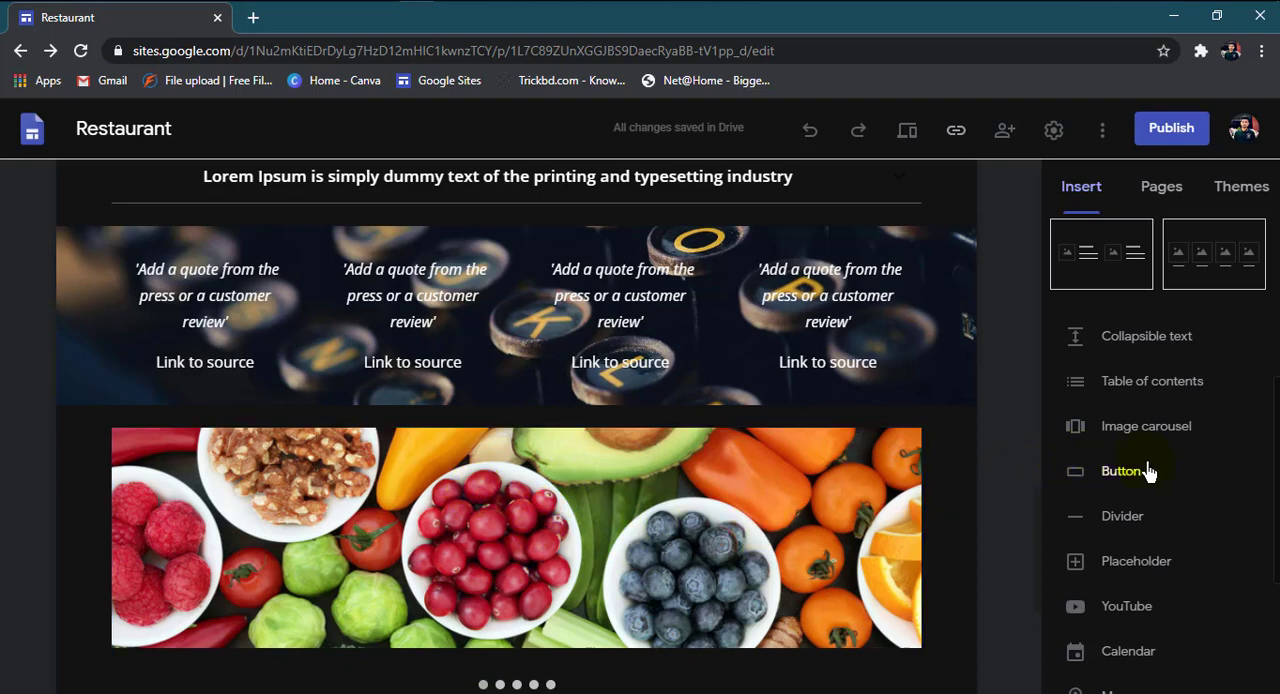
pyautogui.scroll(1, 1148, 471)
pyautogui.scroll(3, 1157, 434)
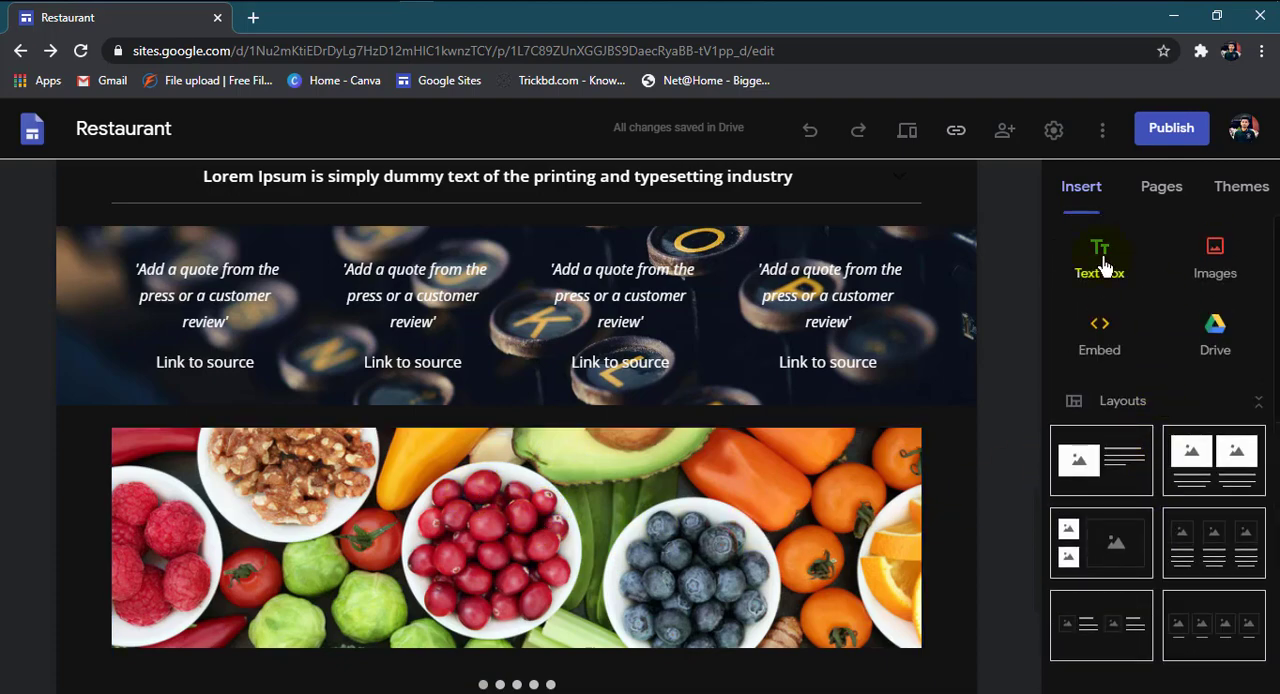
pyautogui.click(1100, 263)
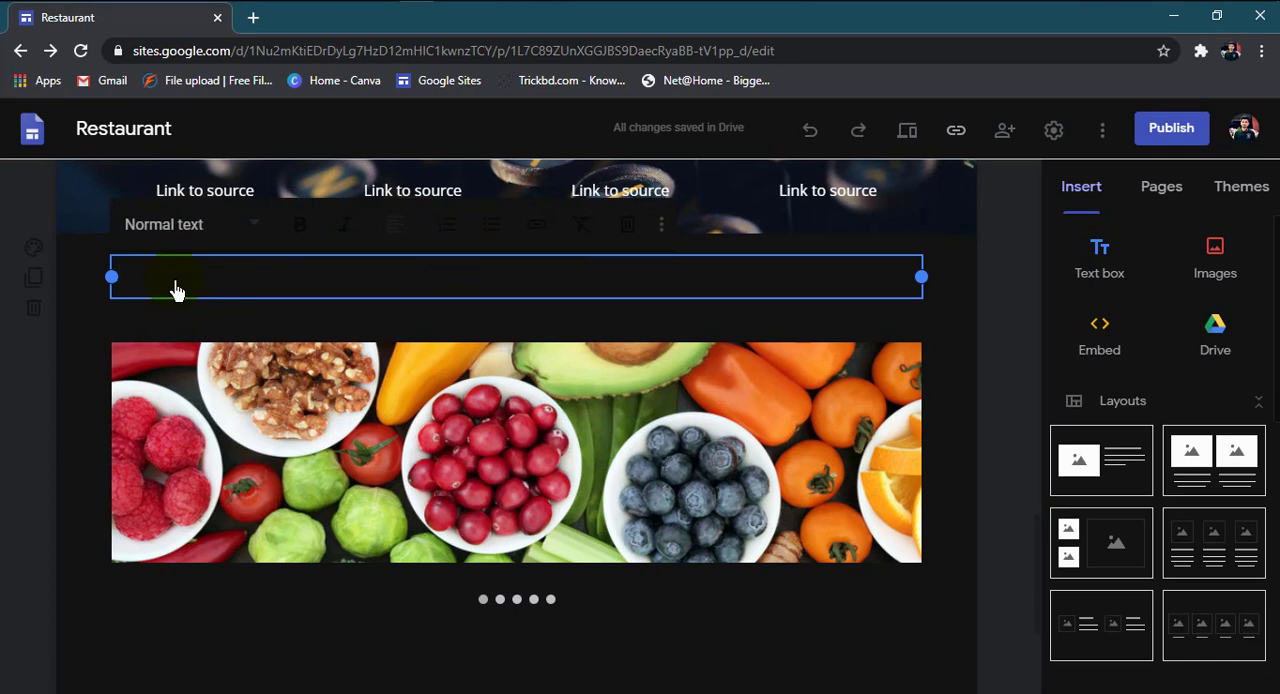
pyautogui.write('Popular Food And Fru')
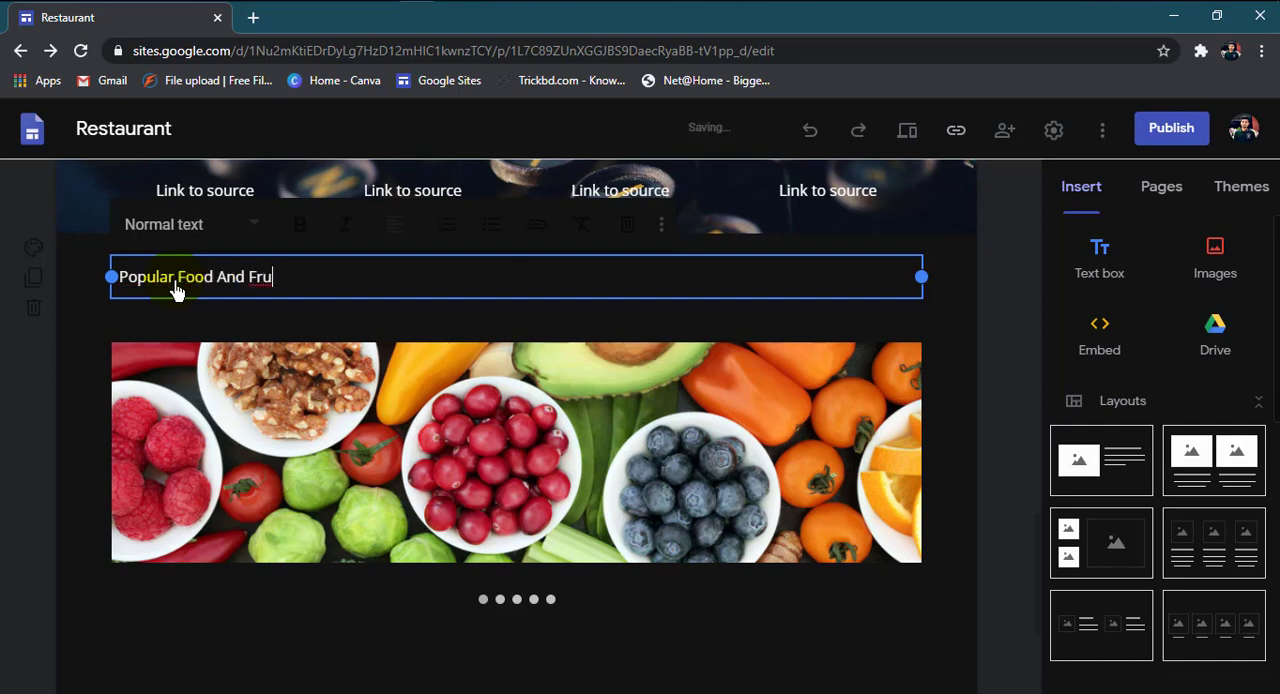
pyautogui.write('its')
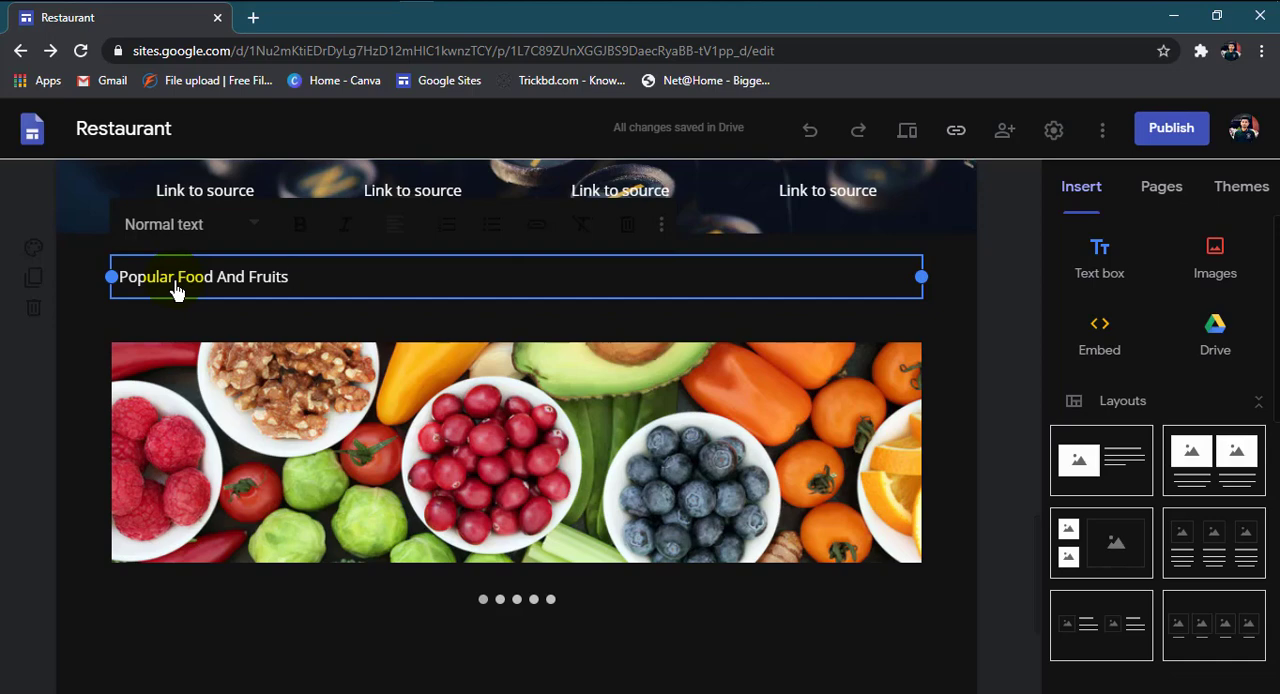
pyautogui.write('Display')
# Step: Apply the Heading style to the "Popular Food And Fruits Display" text and centre it
pyautogui.moveTo(345, 283); pyautogui.dragTo(120, 277)
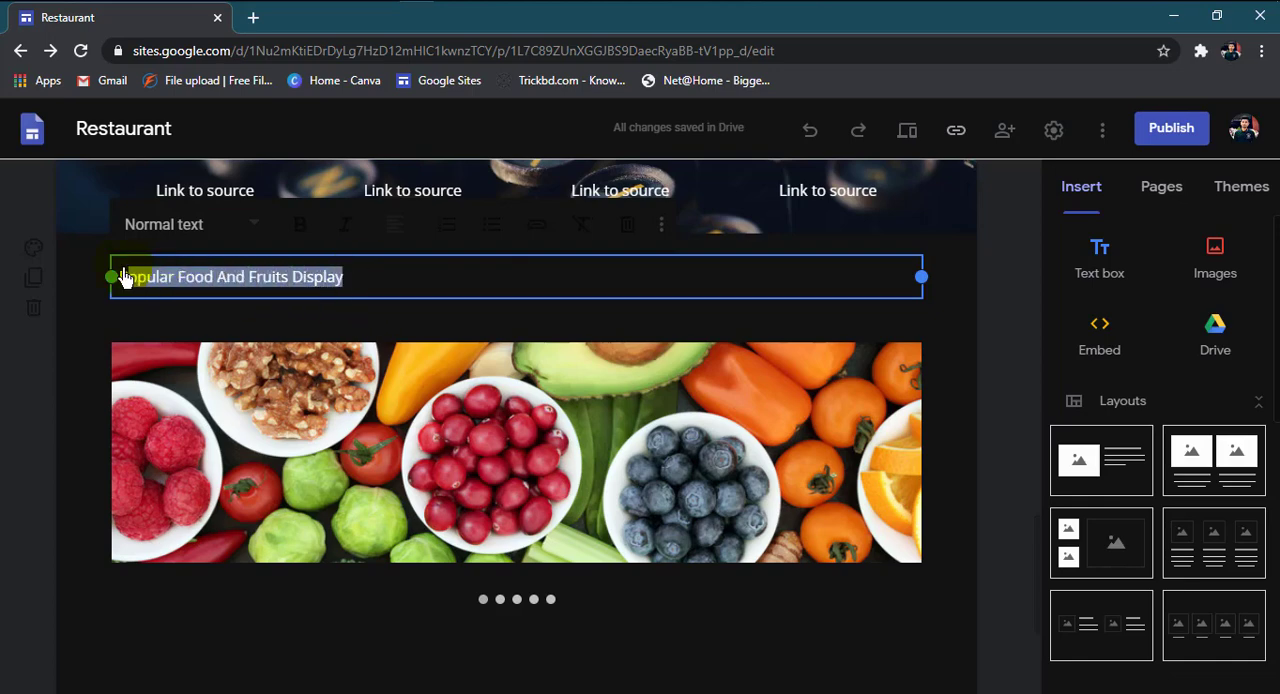
pyautogui.click(256, 226)
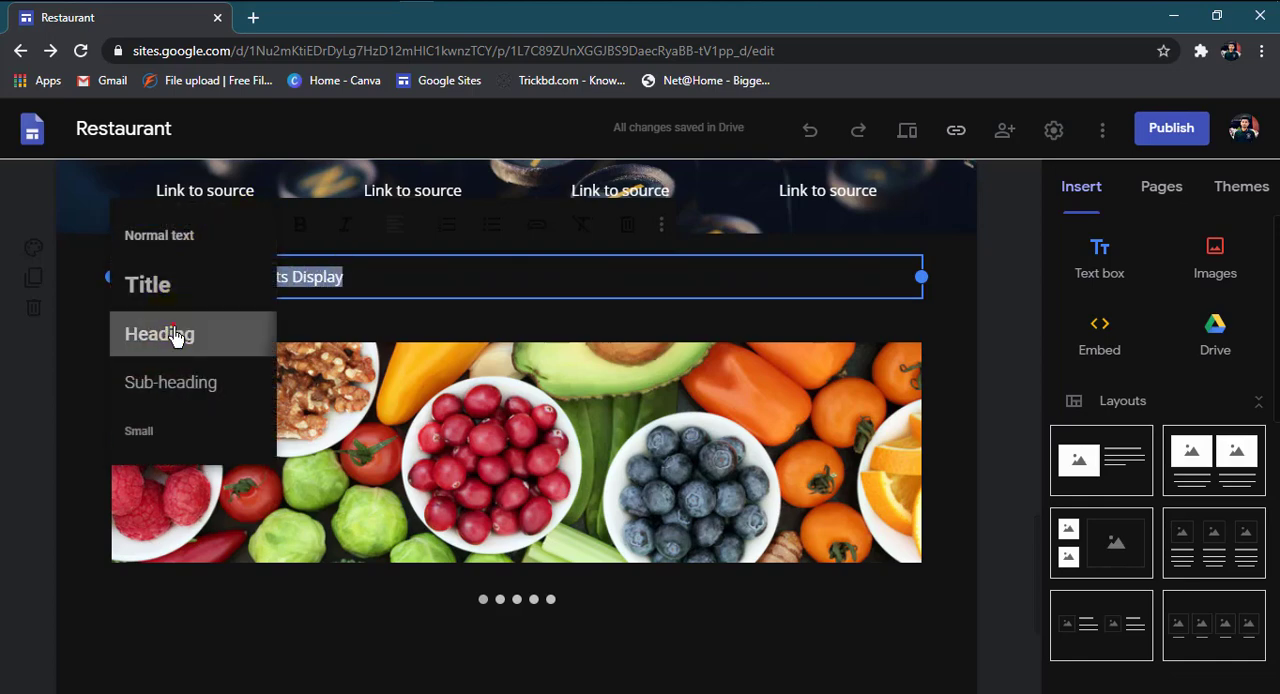
pyautogui.click(176, 335)
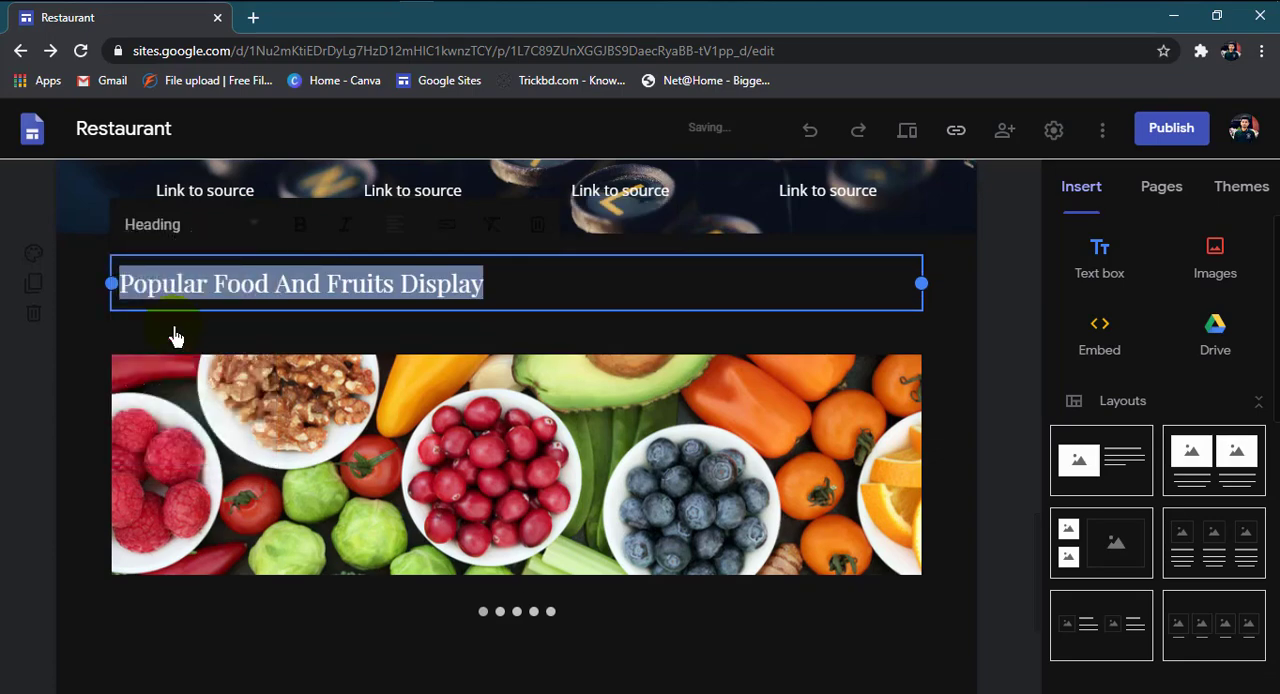
pyautogui.click(390, 233)
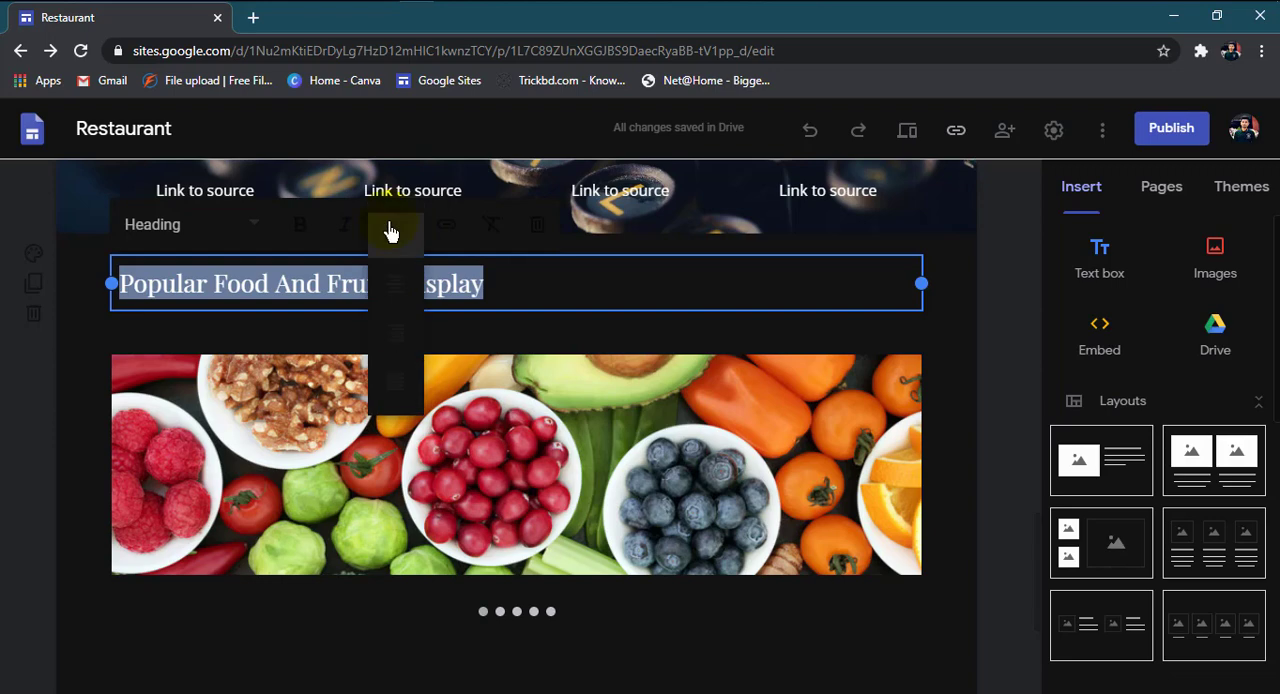
pyautogui.click(396, 333)
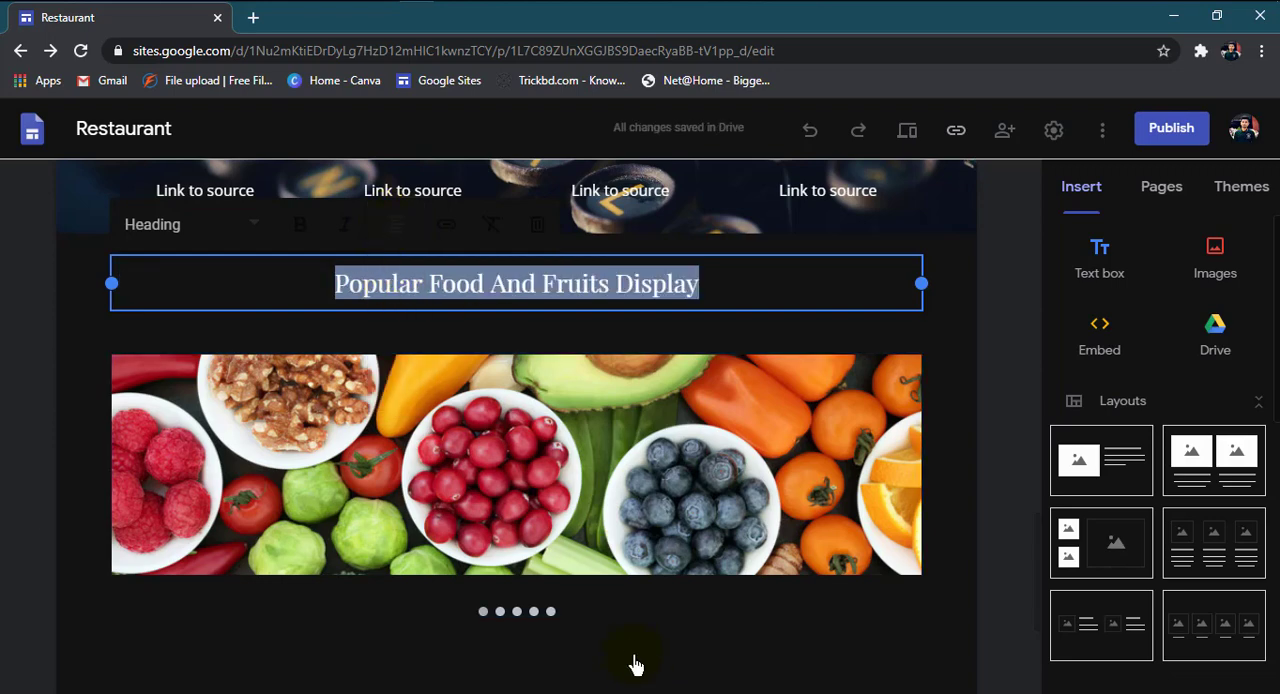
pyautogui.click(634, 653)
# Step: Make the whole "Popular Food And Fruits Display" heading bold
pyautogui.click(486, 296)
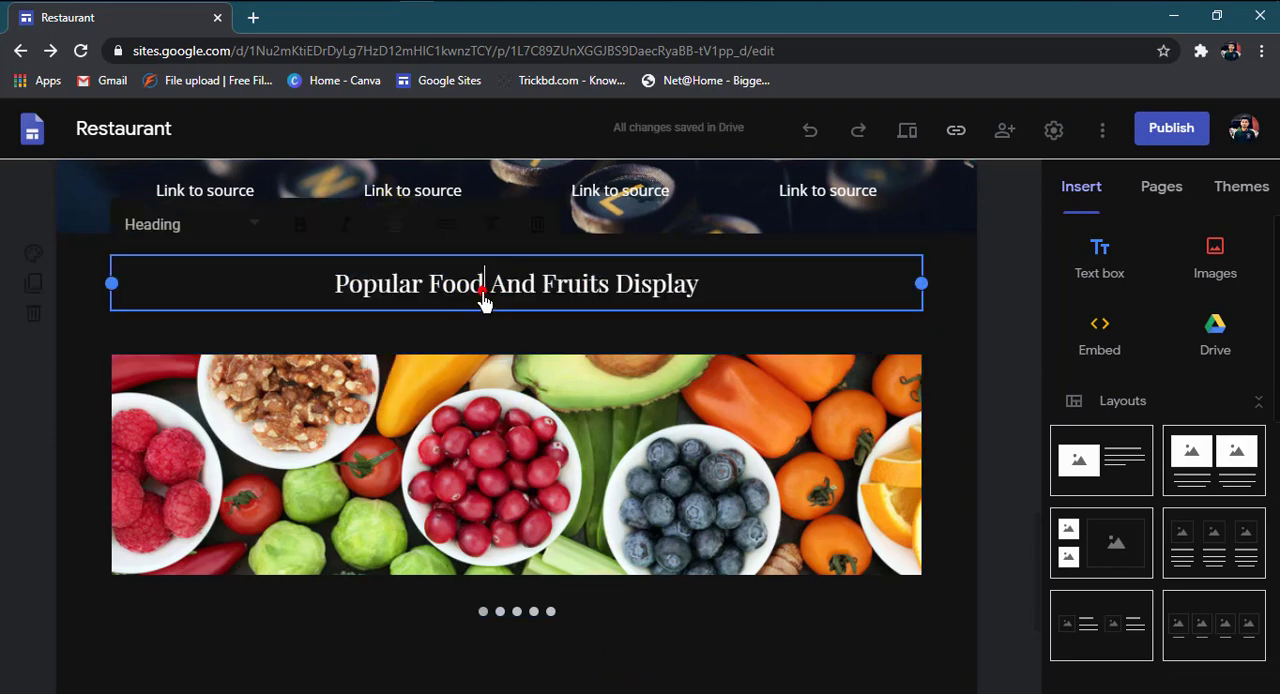
pyautogui.click(297, 240)
pyautogui.moveTo(703, 303); pyautogui.dragTo(328, 296)
pyautogui.click(300, 226)
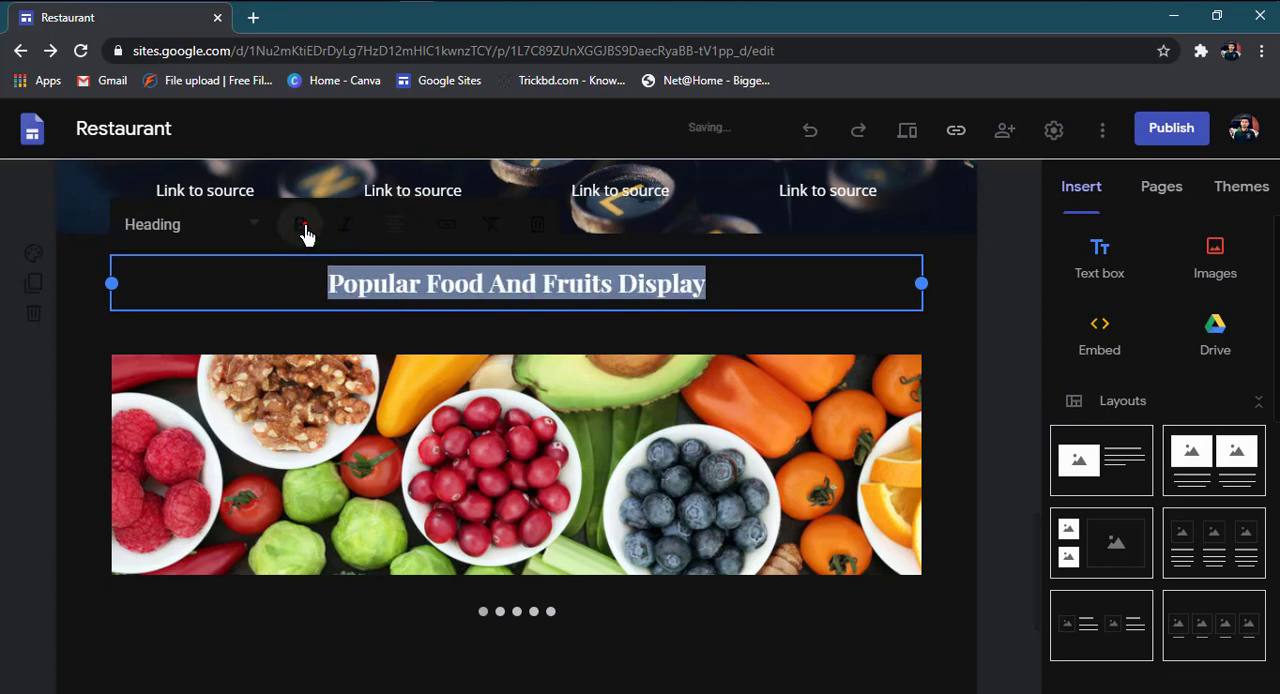
# Step: Preview the page and go to the carousel under the "Popular Food And Fruits Display" heading
pyautogui.click(665, 668)
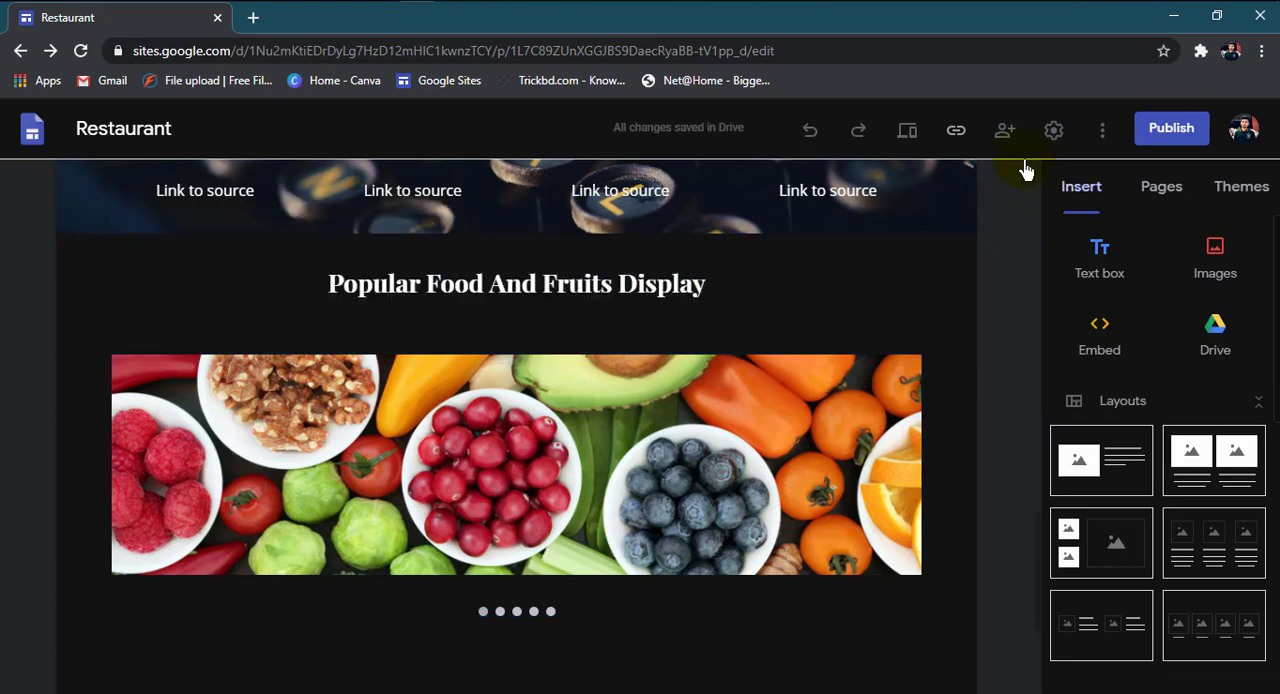
pyautogui.click(907, 133)
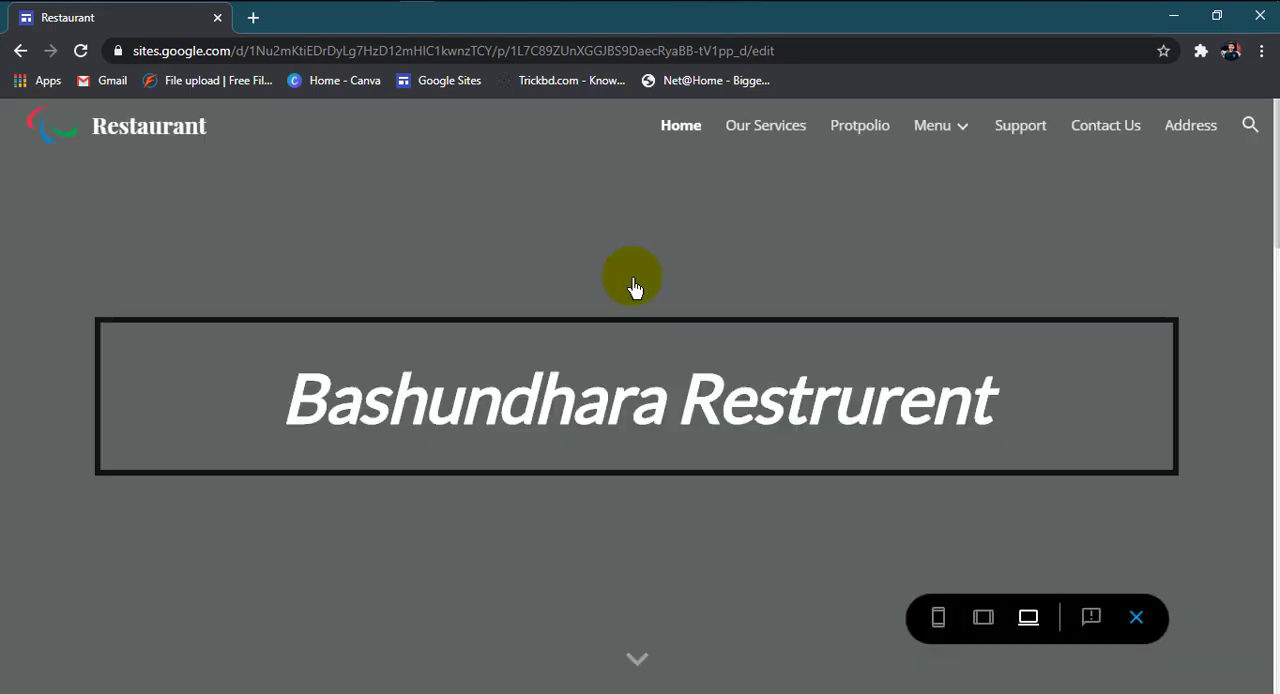
pyautogui.scroll(-10, 644, 403)
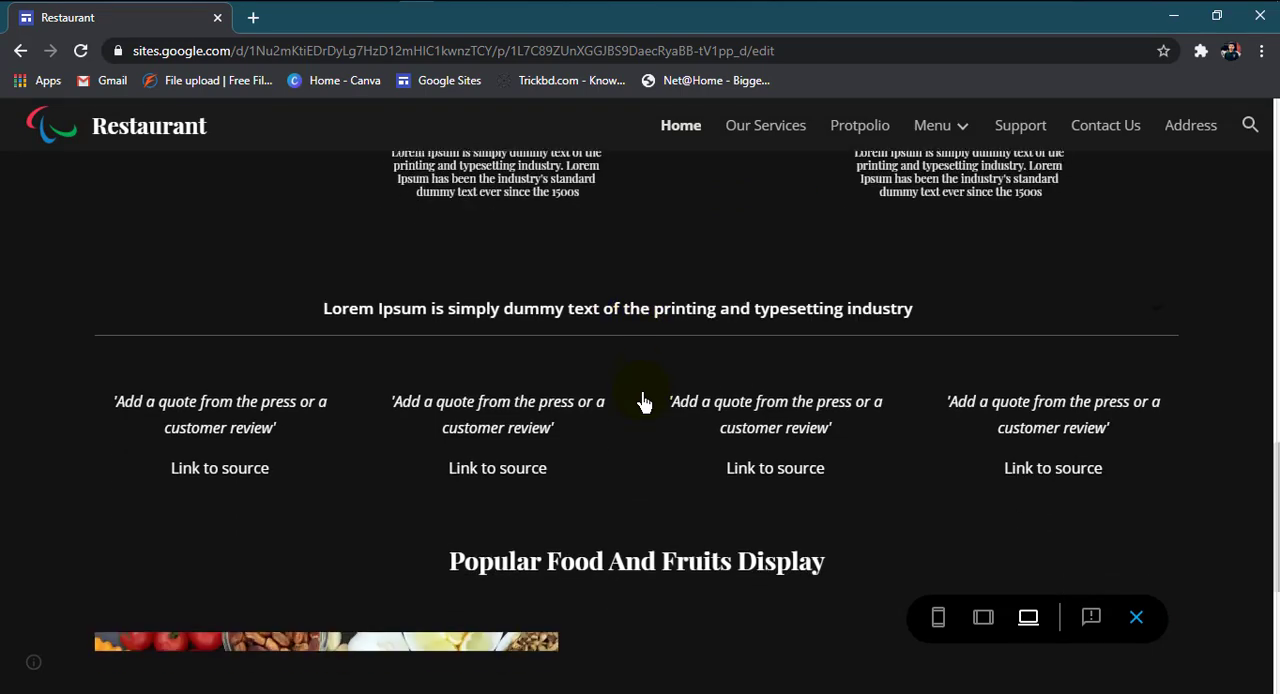
pyautogui.scroll(-4, 644, 403)
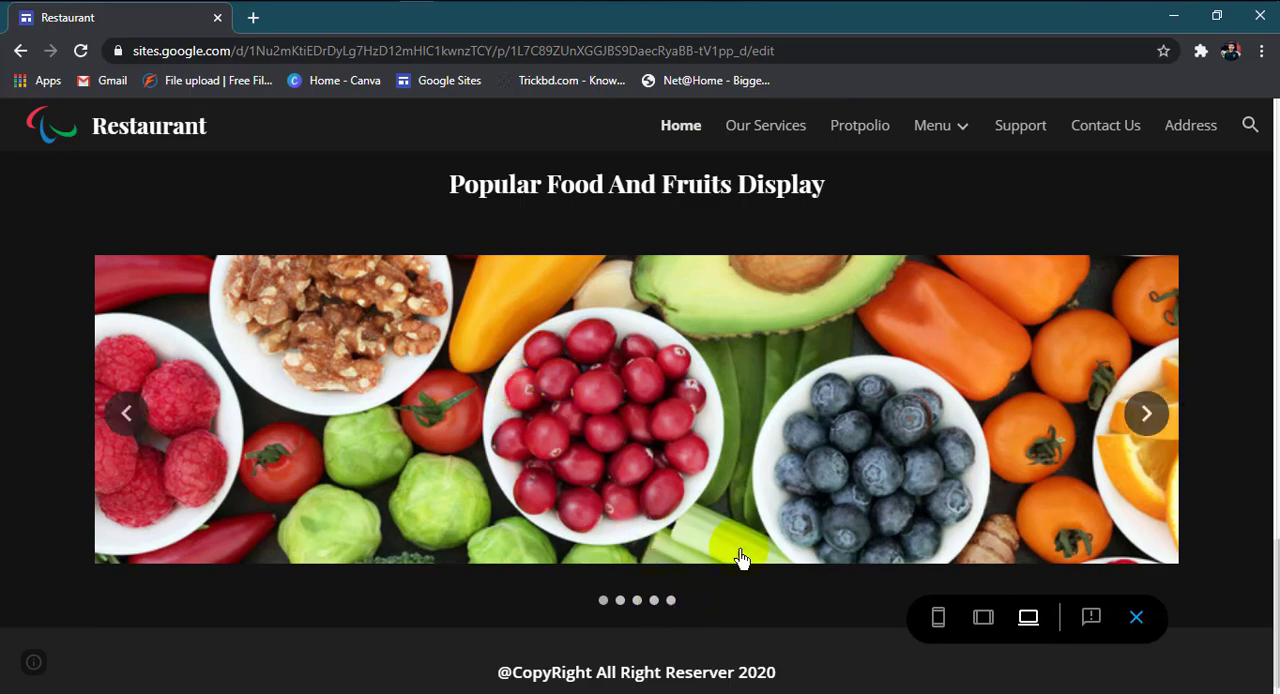
# Step: Advance through the food carousel's images one after another in the preview
pyautogui.click(1166, 420)
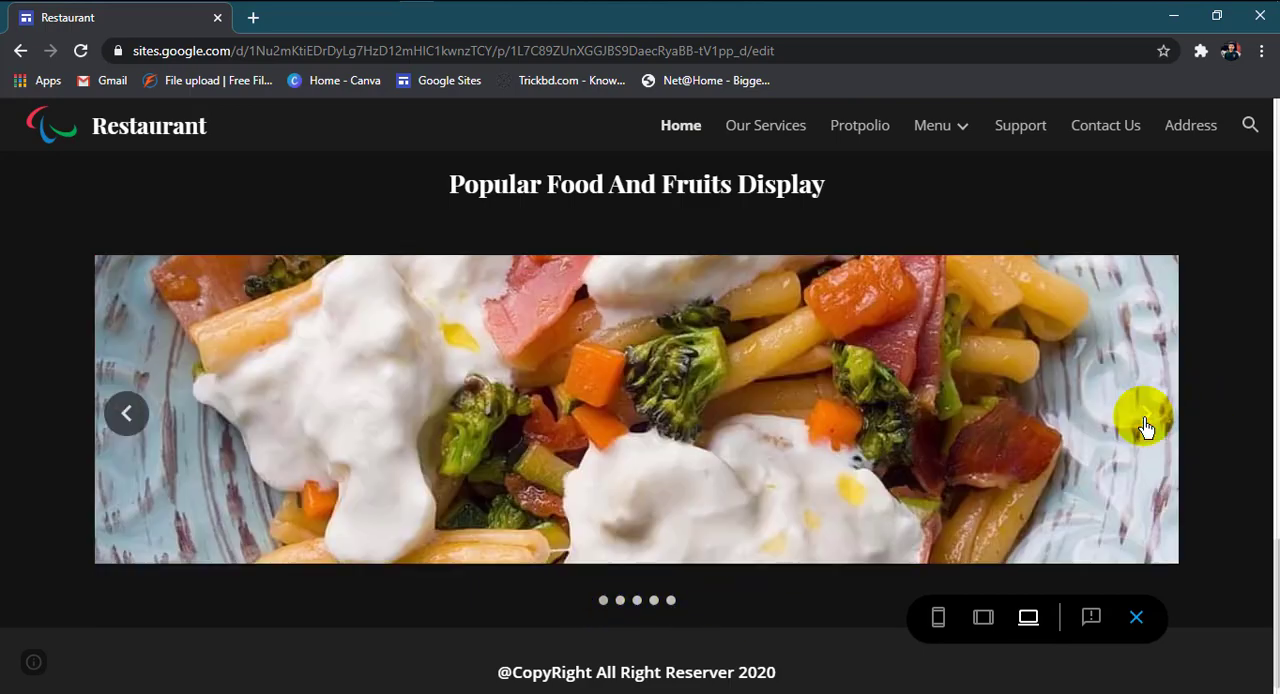
pyautogui.click(1145, 424)
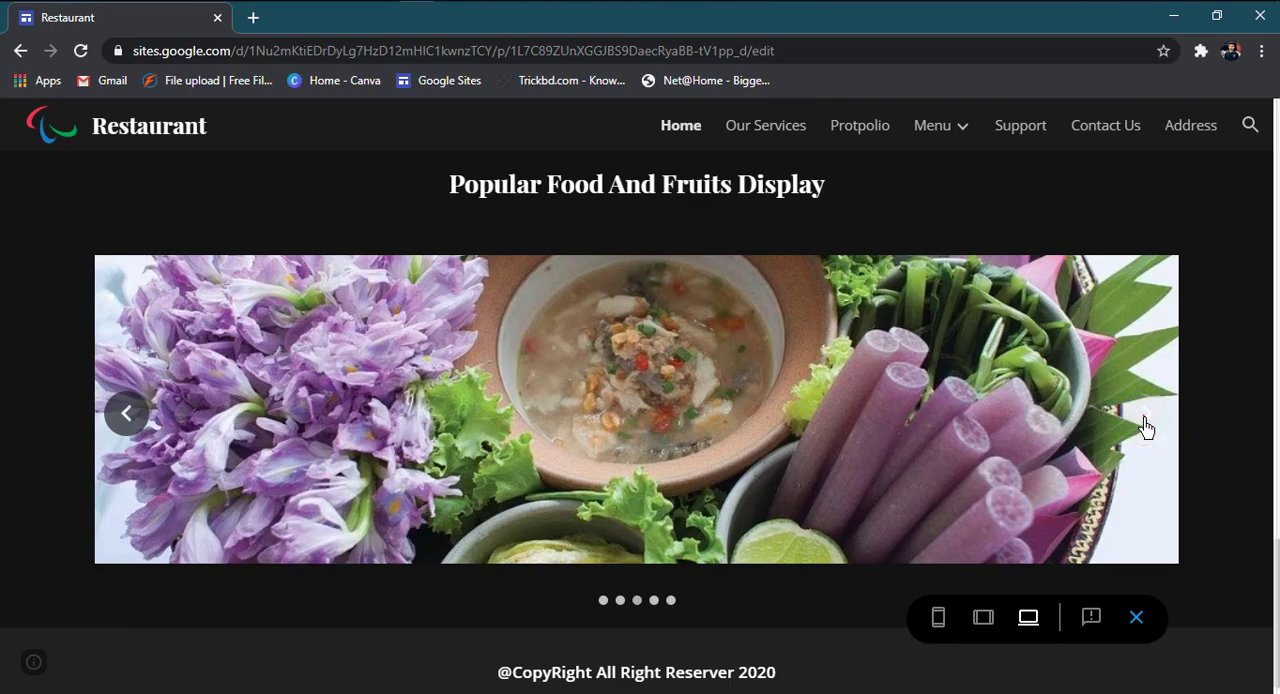
pyautogui.click(1145, 424)
pyautogui.click(1145, 424)
pyautogui.click(1145, 424)
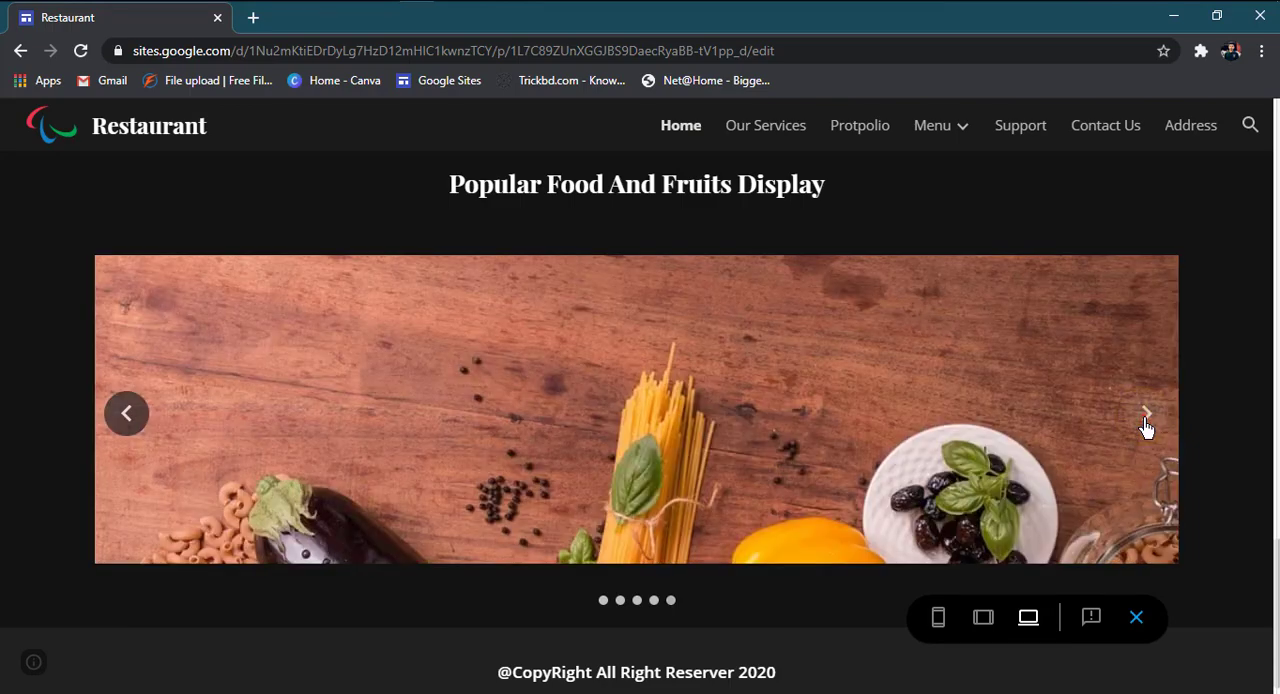
pyautogui.click(1145, 424)
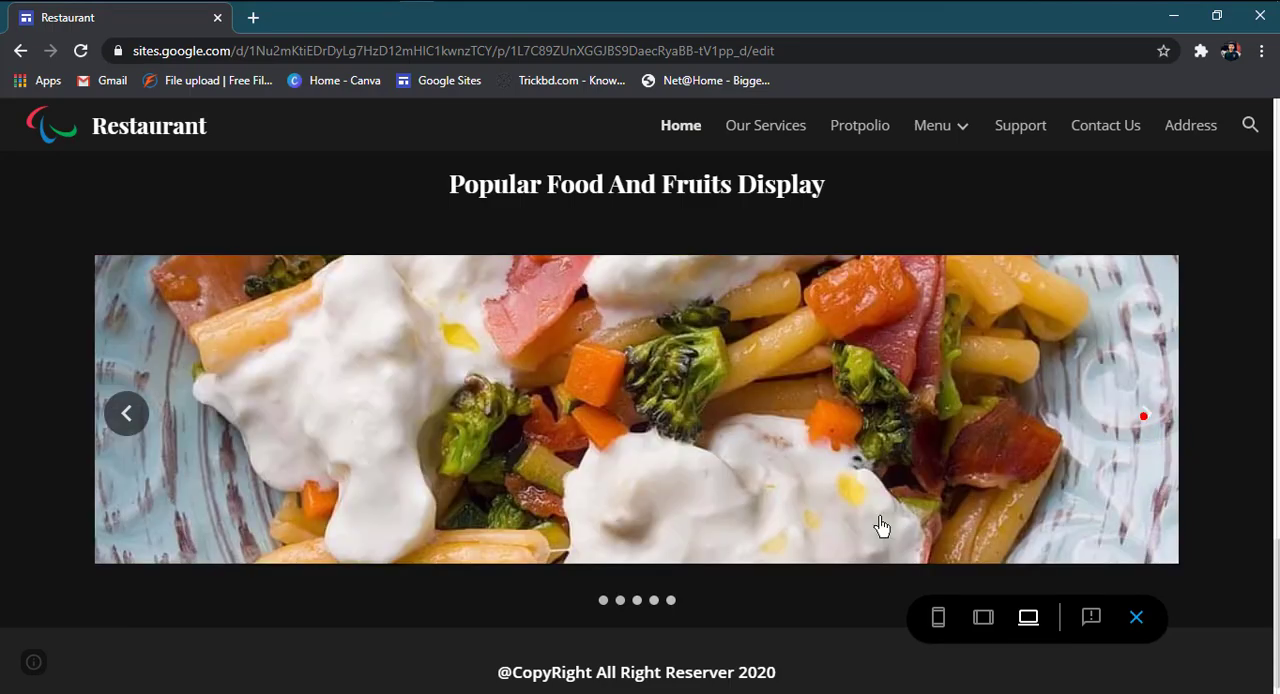
# Step: Test the carousel's slide dots and forward navigation, look over the rest of the page, and exit the preview
pyautogui.click(620, 601)
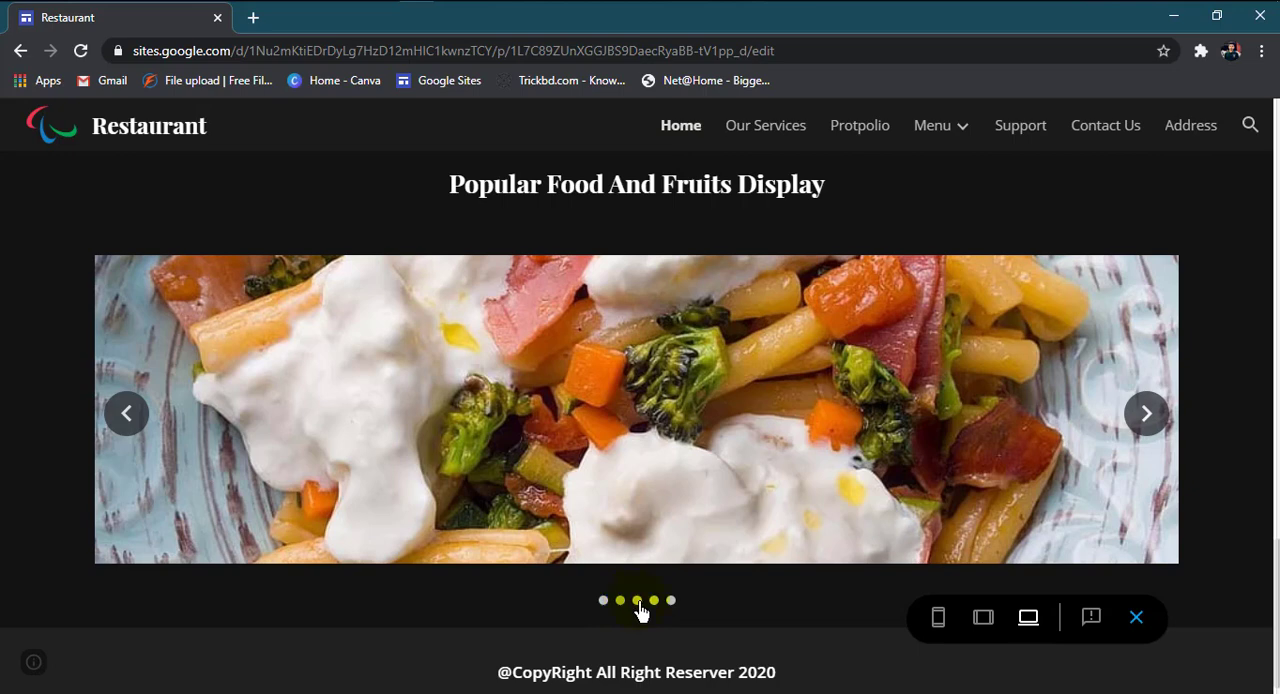
pyautogui.click(604, 603)
pyautogui.click(1163, 392)
pyautogui.click(1146, 413)
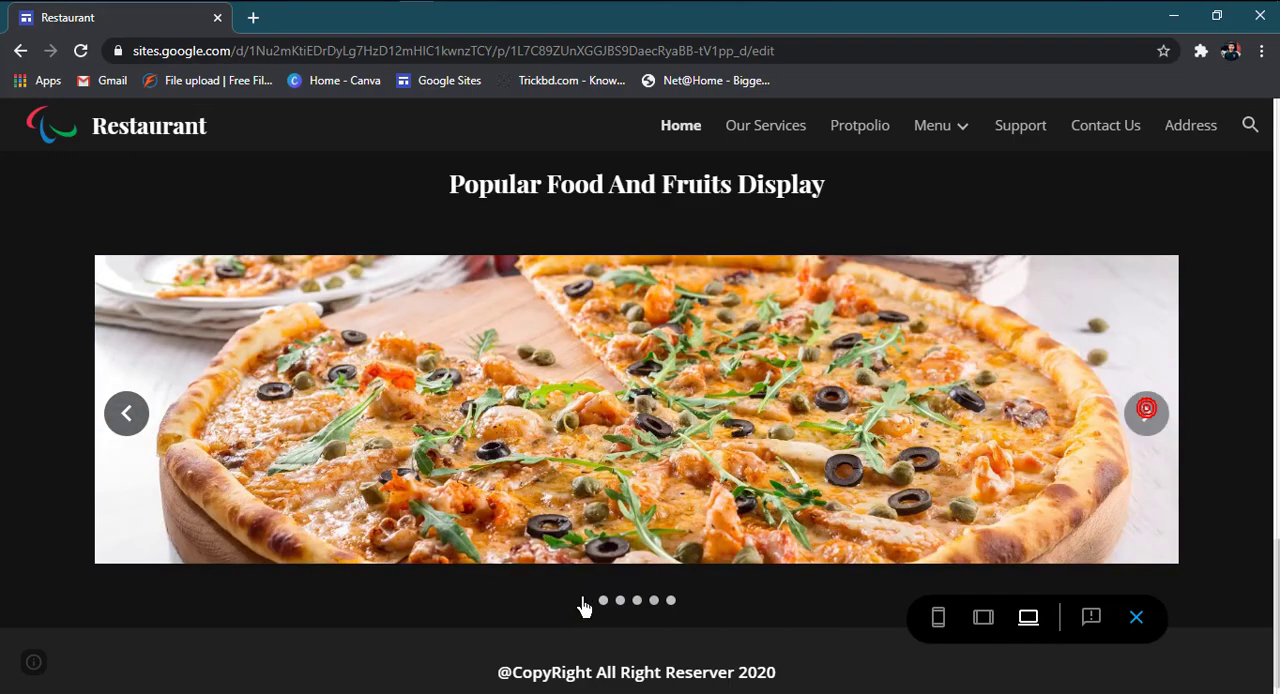
pyautogui.click(604, 601)
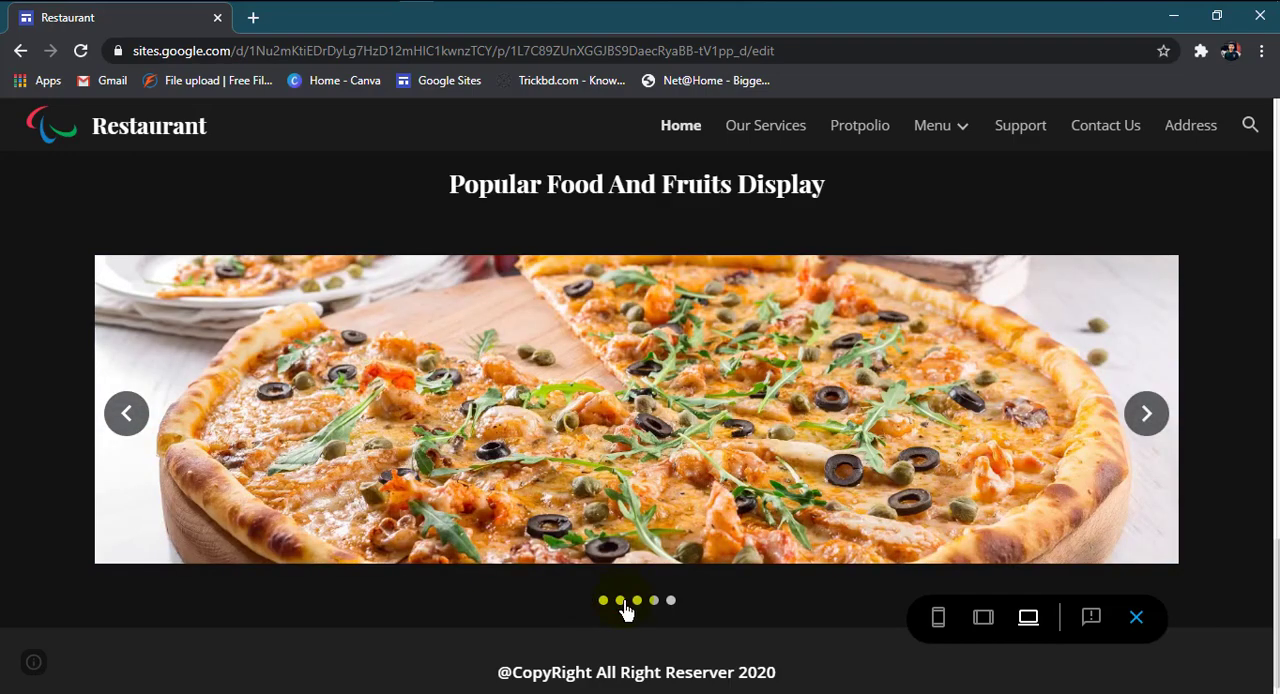
pyautogui.click(620, 601)
pyautogui.click(604, 601)
pyautogui.scroll(-1, 529, 352)
pyautogui.scroll(15, 529, 352)
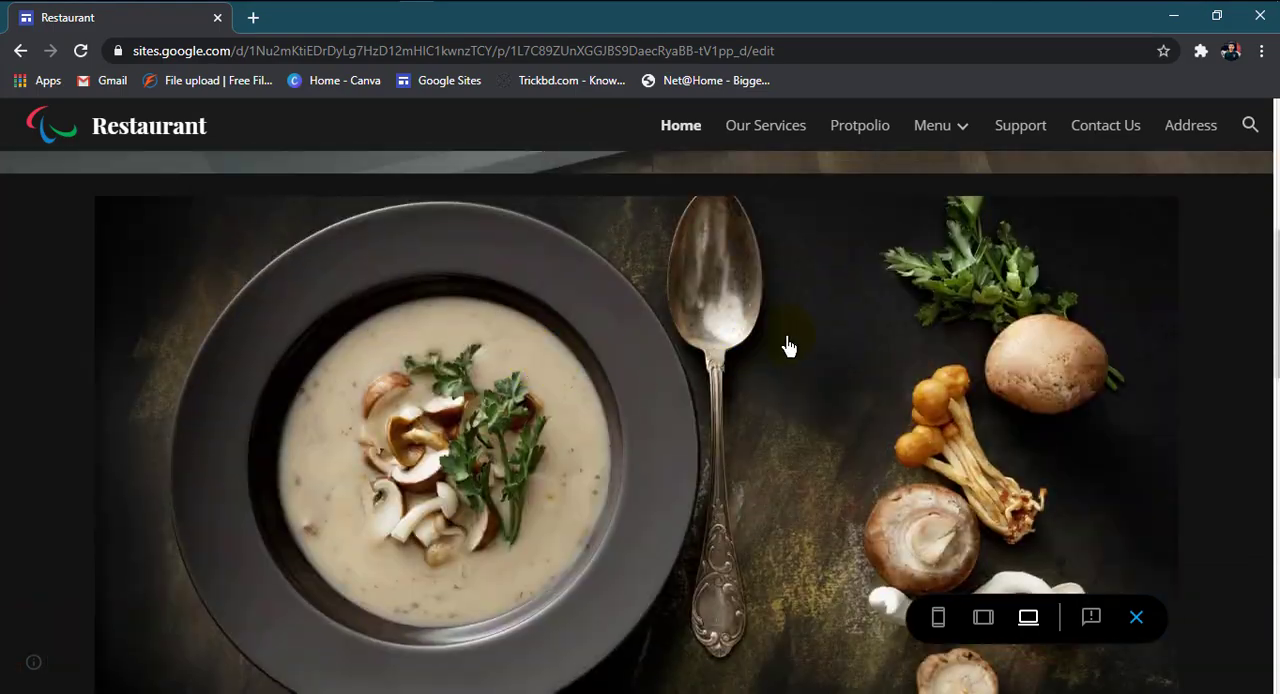
pyautogui.click(1136, 617)
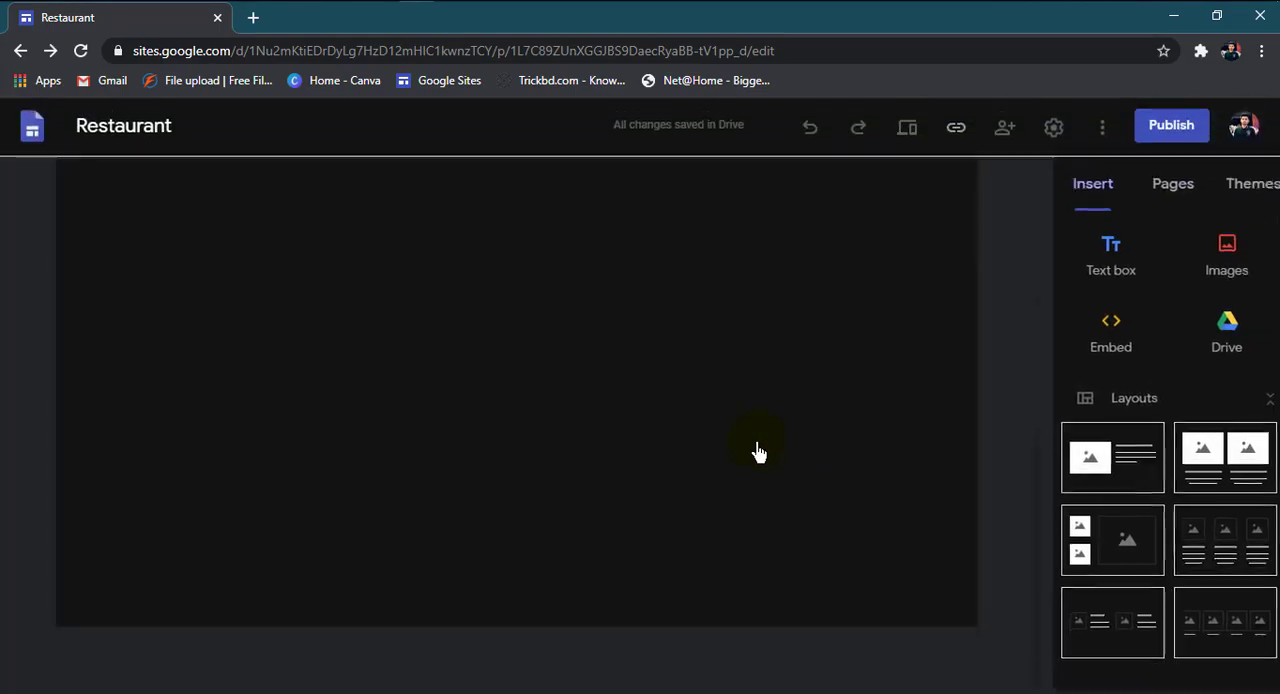
# Step: Insert the layout with four images and captions between the food carousel and the copyright footer
pyautogui.scroll(-10, 700, 458)
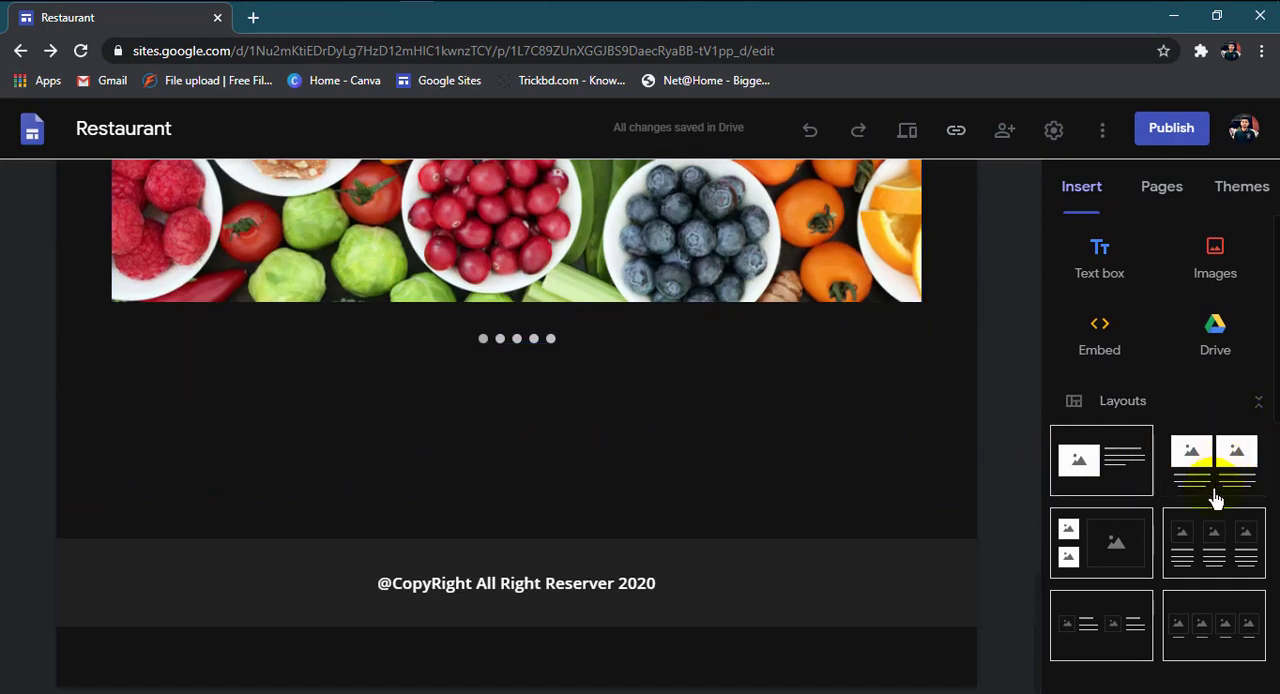
pyautogui.scroll(-1, 1210, 505)
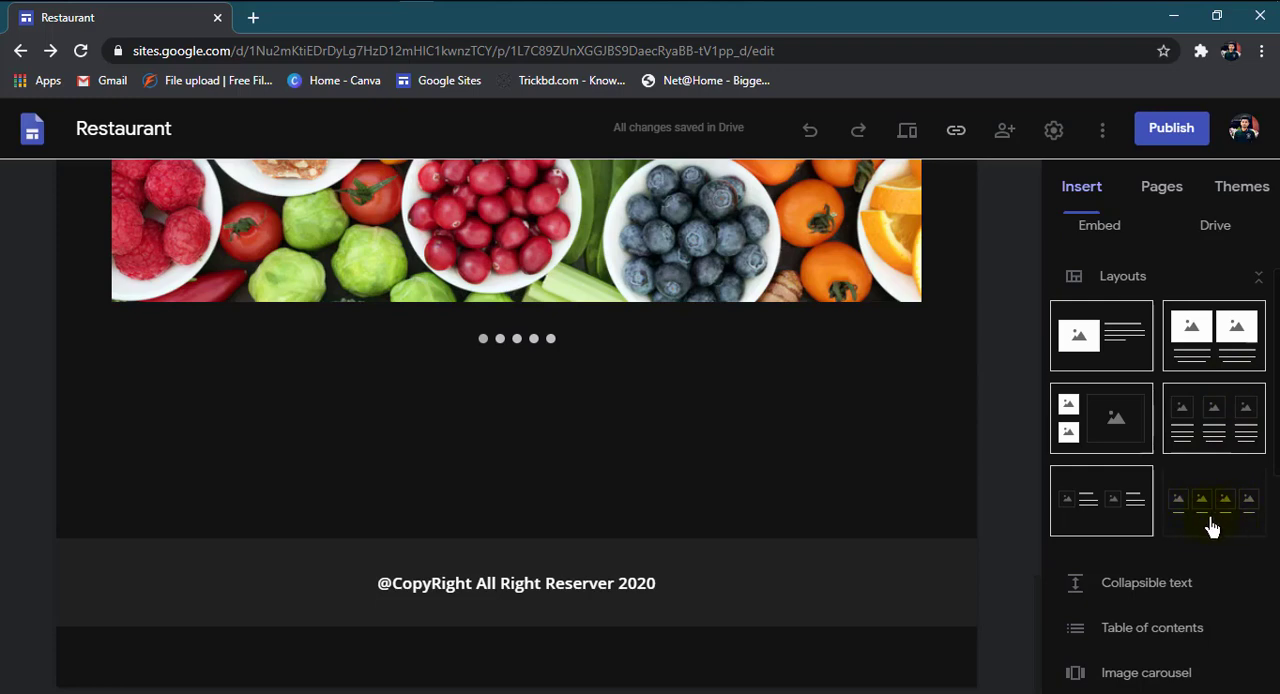
pyautogui.scroll(-1, 1196, 537)
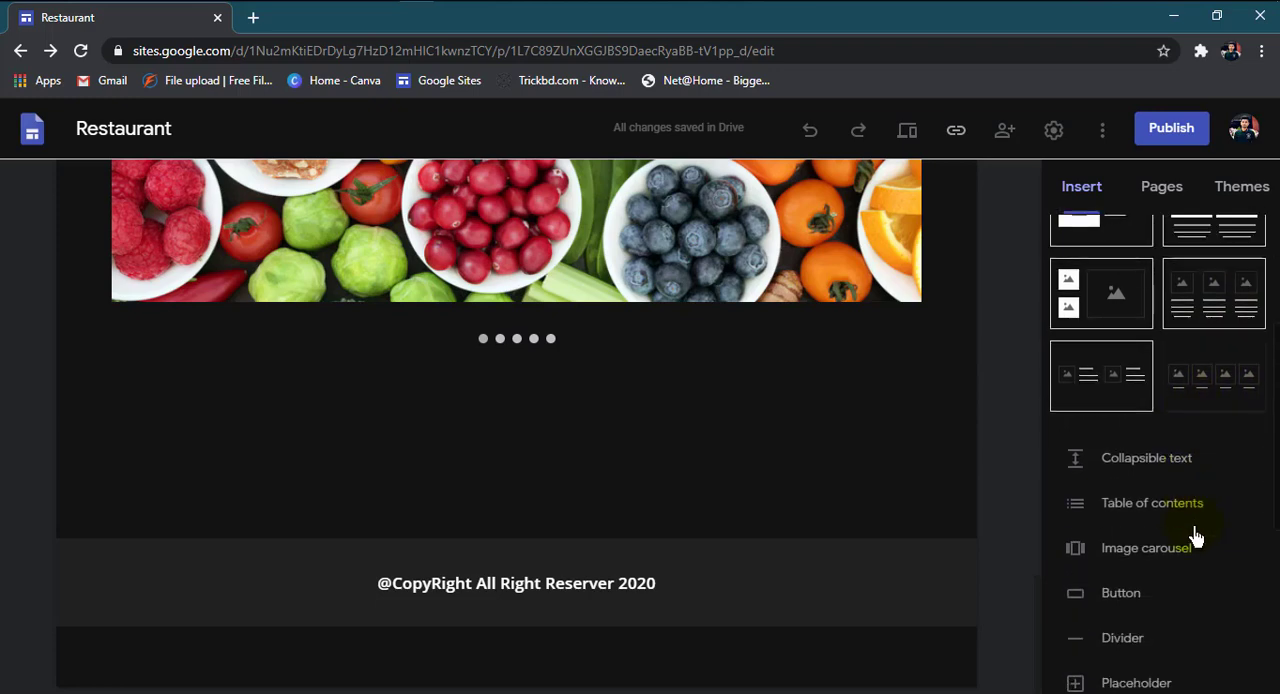
pyautogui.moveTo(796, 370); pyautogui.dragTo(617, 386)
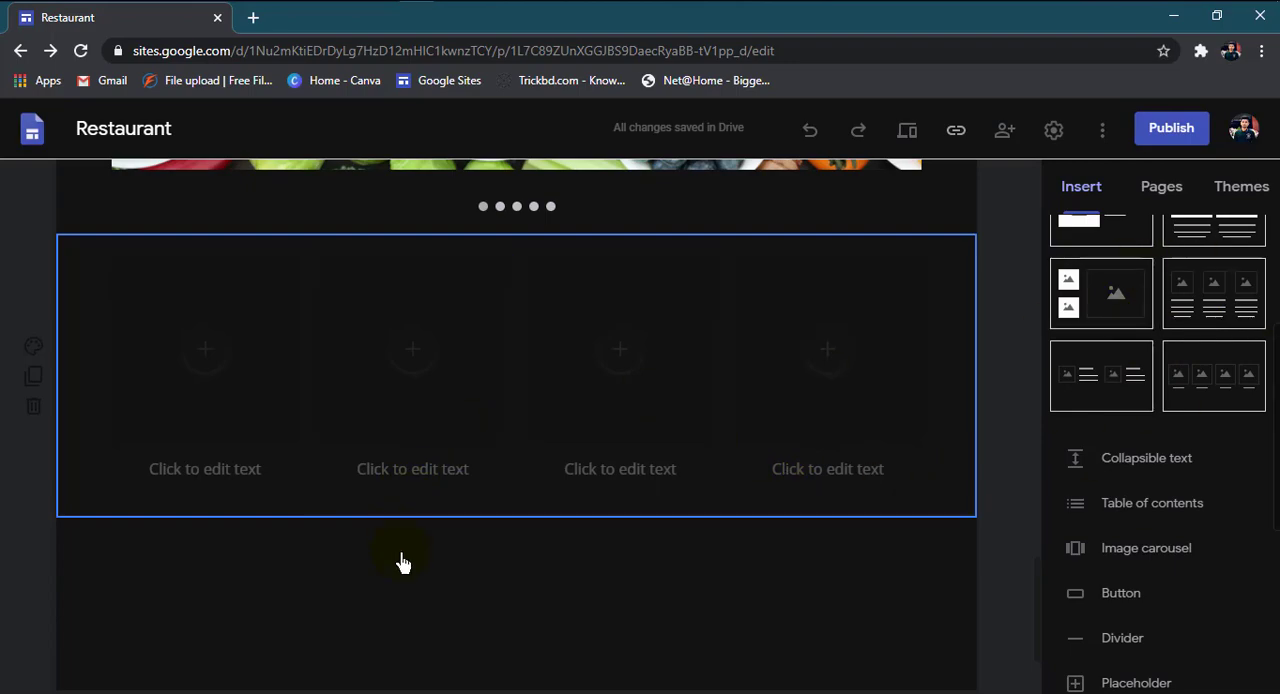
pyautogui.scroll(11, 405, 550)
pyautogui.scroll(-12, 418, 535)
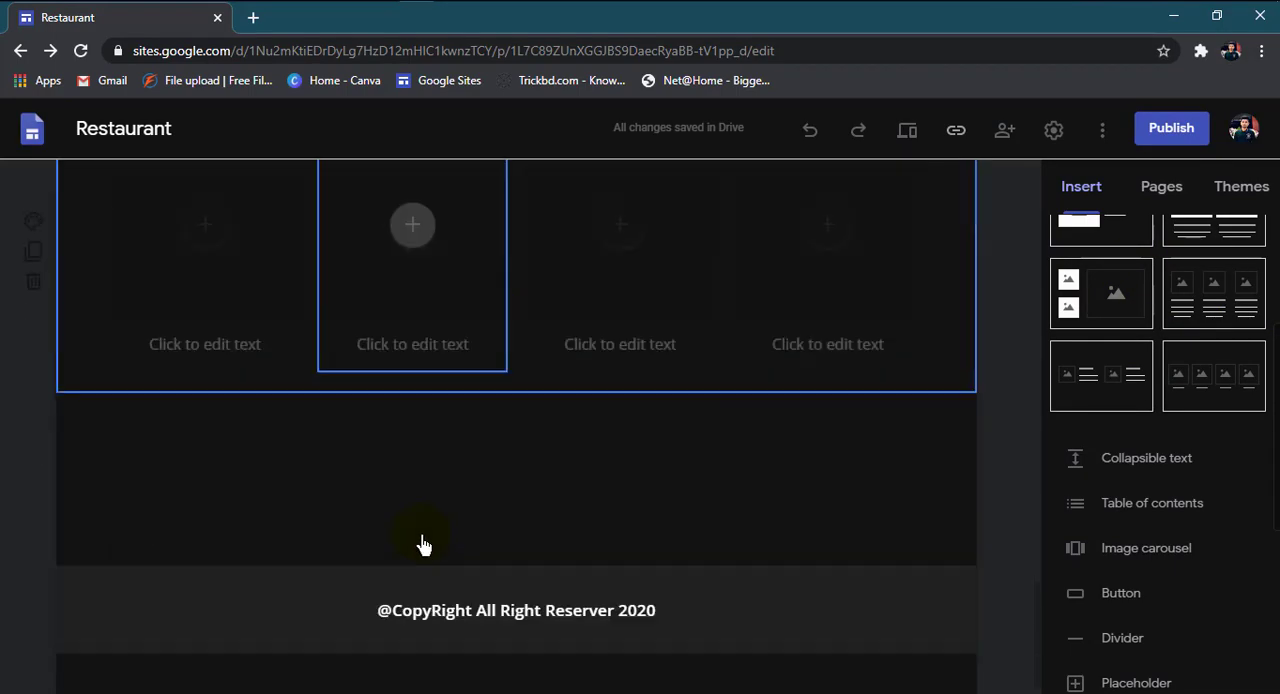
pyautogui.scroll(3, 329, 346)
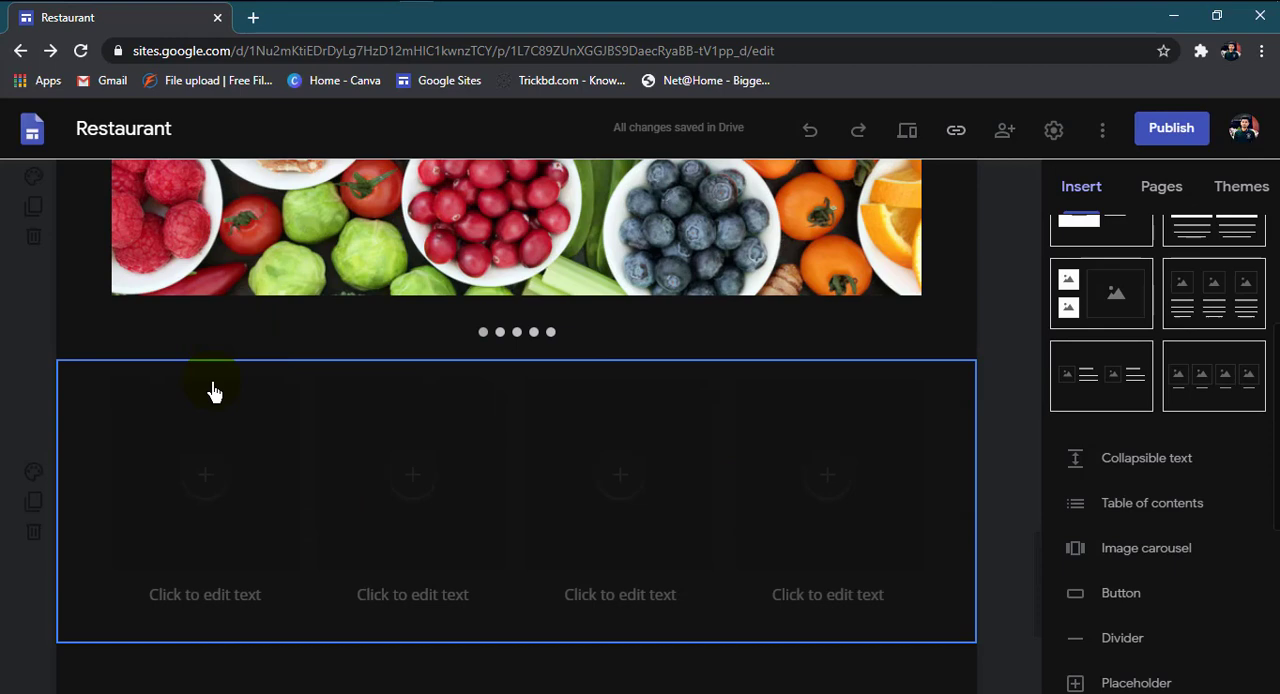
# Step: Start selecting an image for the first placeholder of the four-image section, with Google Images as the source
pyautogui.click(203, 477)
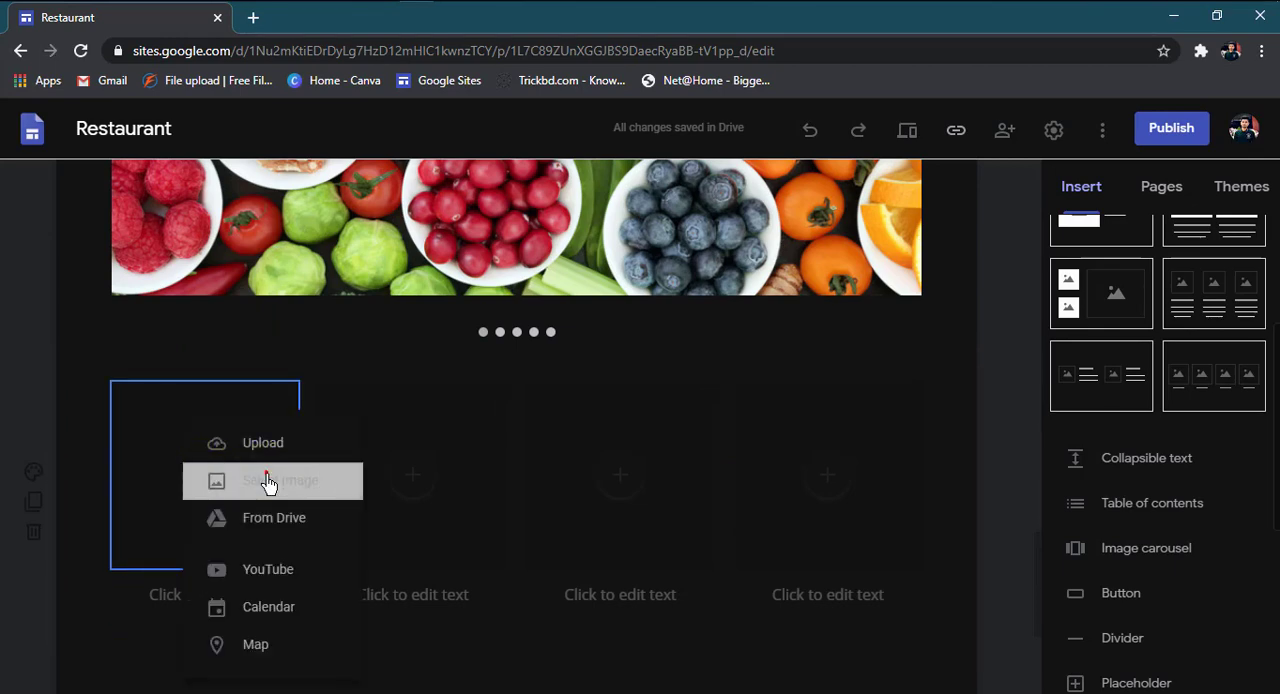
pyautogui.click(263, 482)
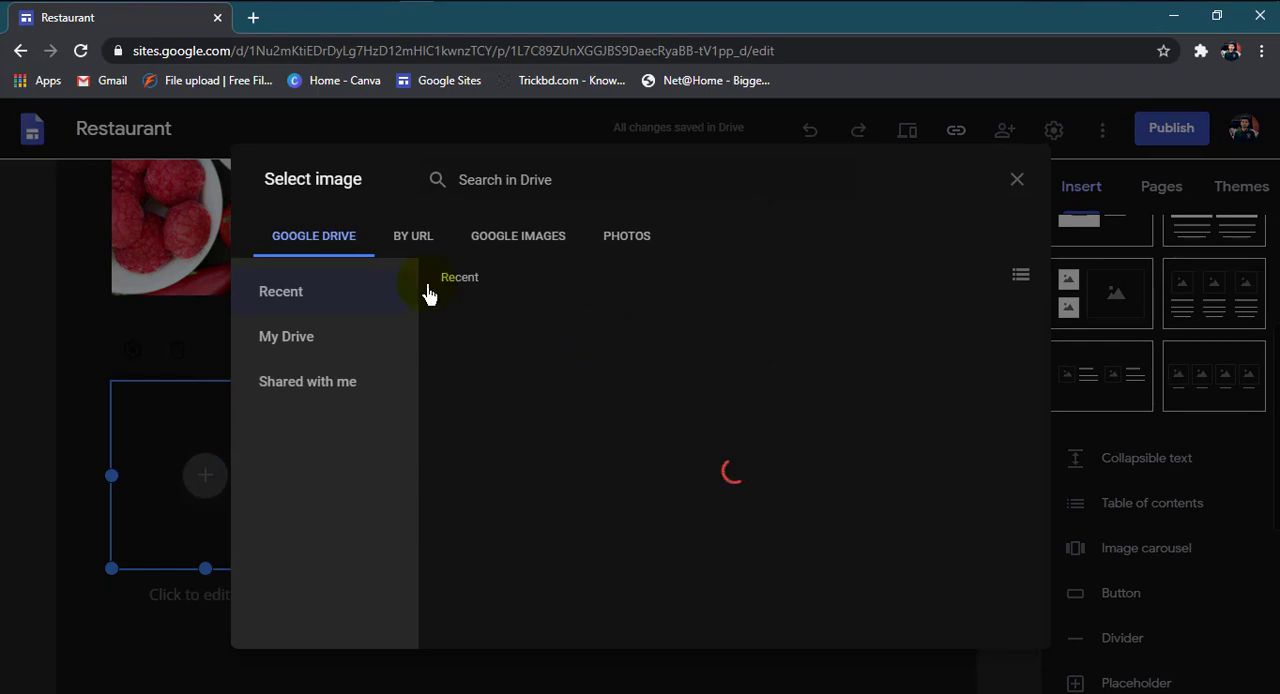
pyautogui.scroll(-2, 648, 450)
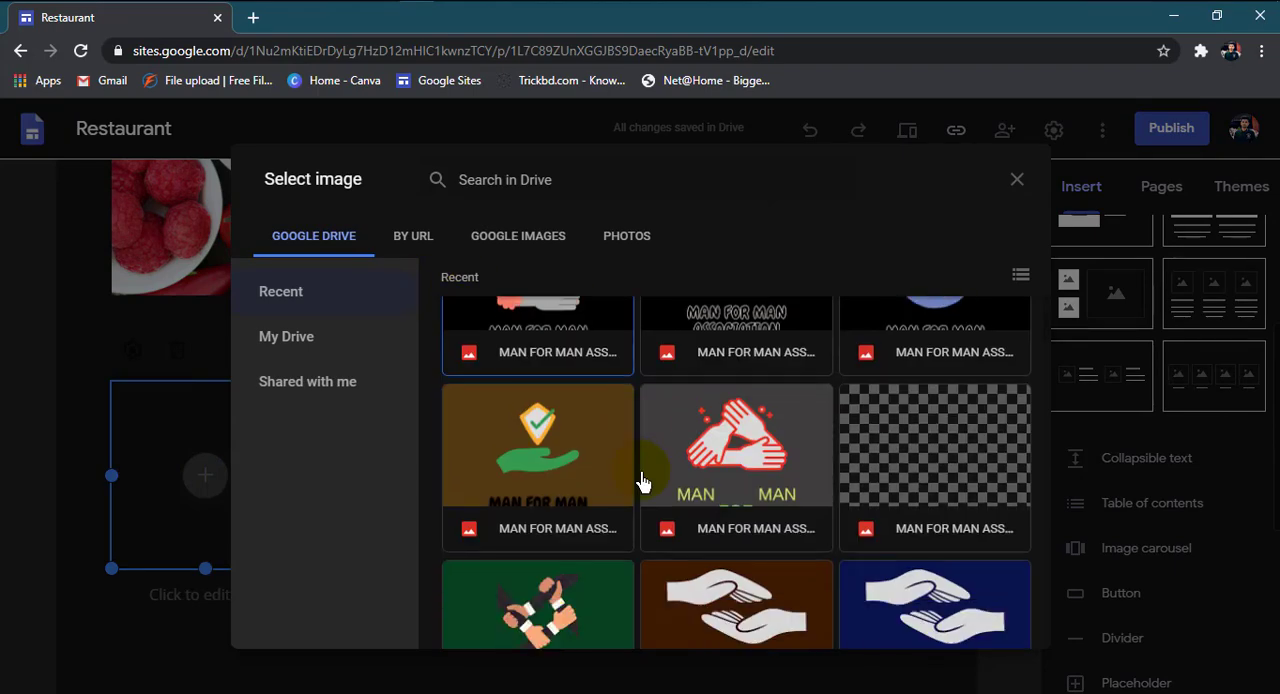
pyautogui.scroll(-10, 641, 482)
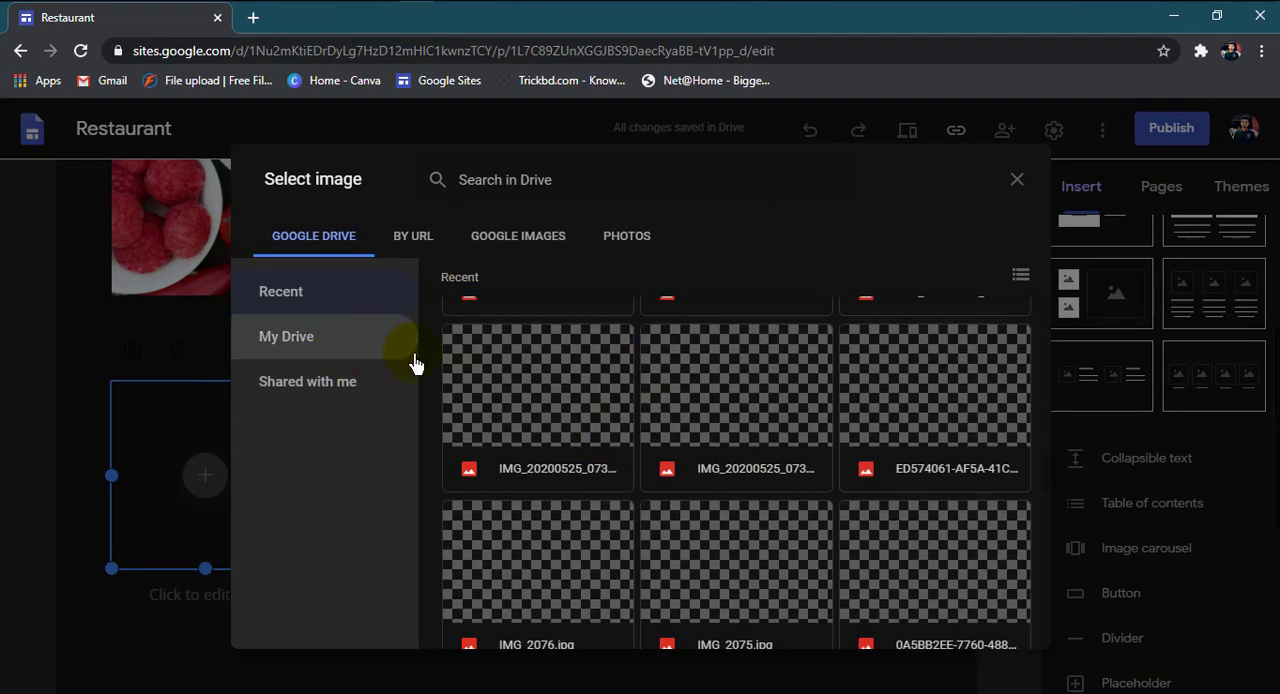
pyautogui.click(490, 240)
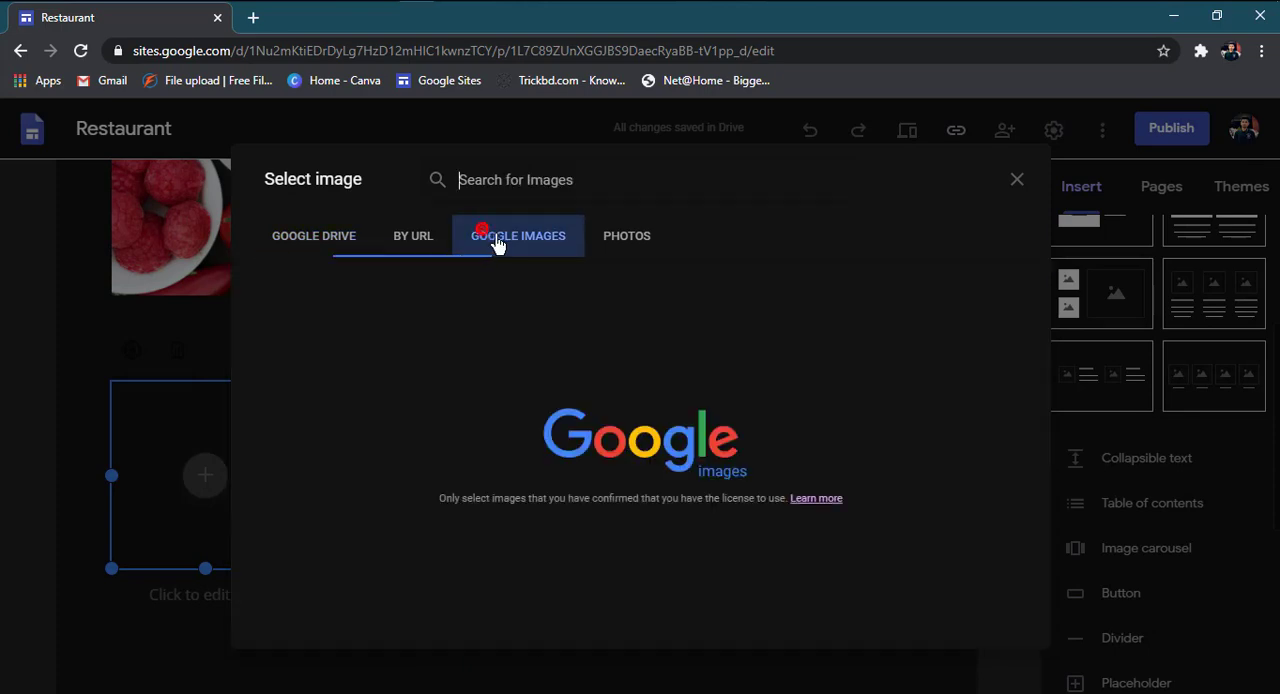
pyautogui.click(607, 245)
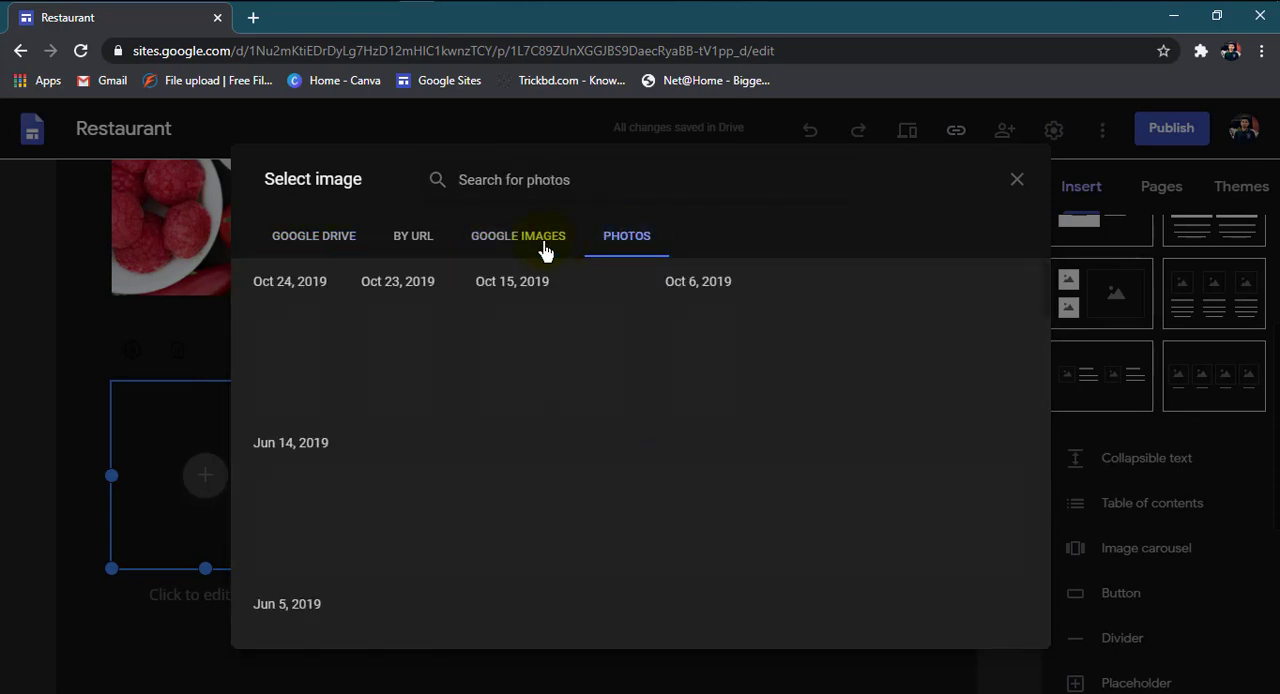
pyautogui.click(528, 246)
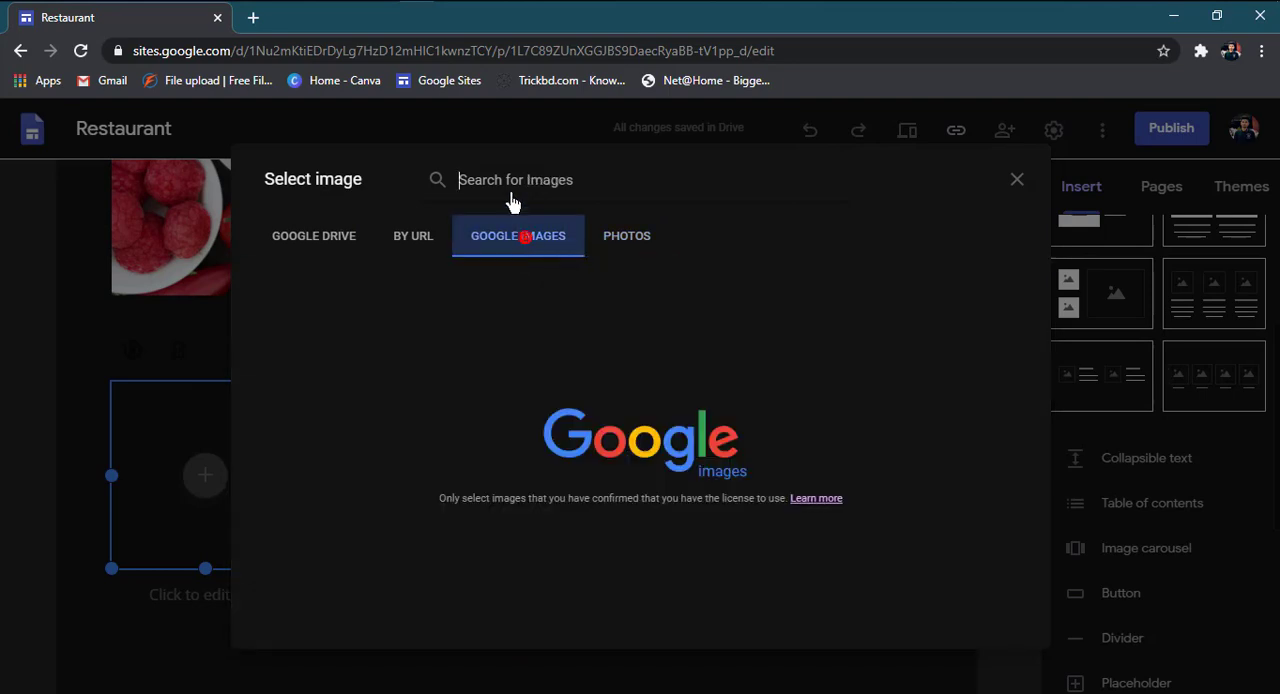
# Step: Search Google Images for "hotel" and insert the photo of the columned building entrance into the first placeholder
pyautogui.click(508, 180)
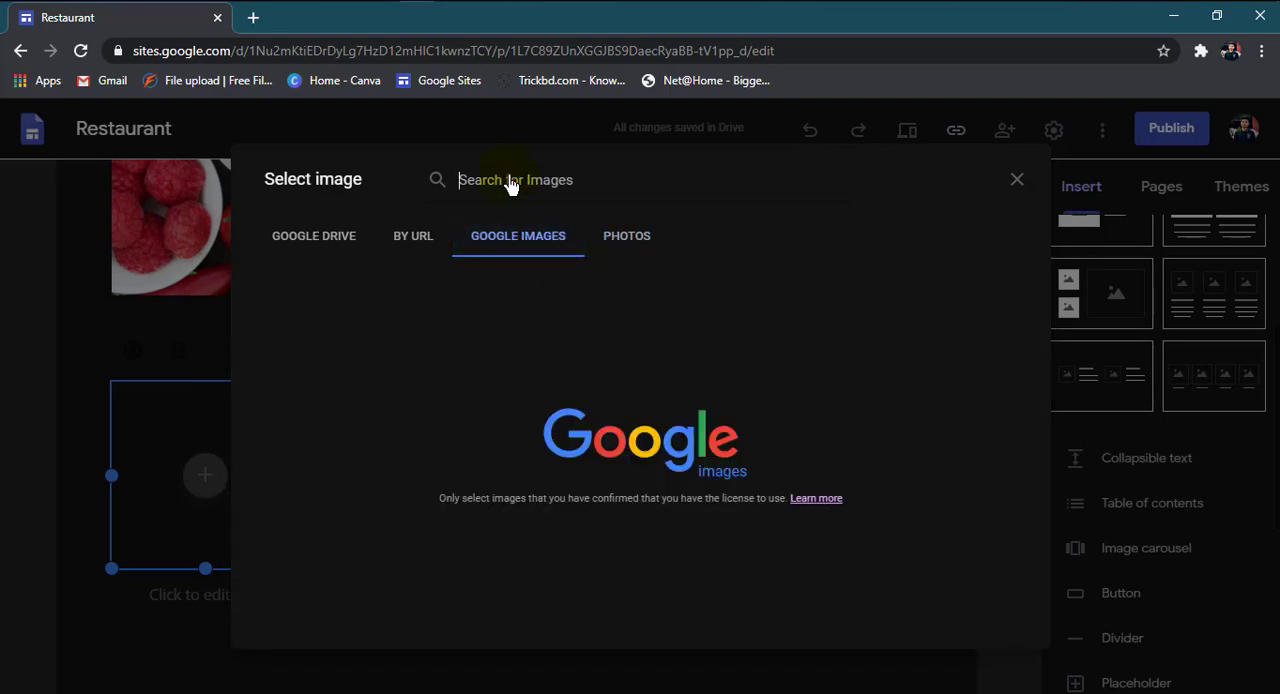
pyautogui.write('hote')
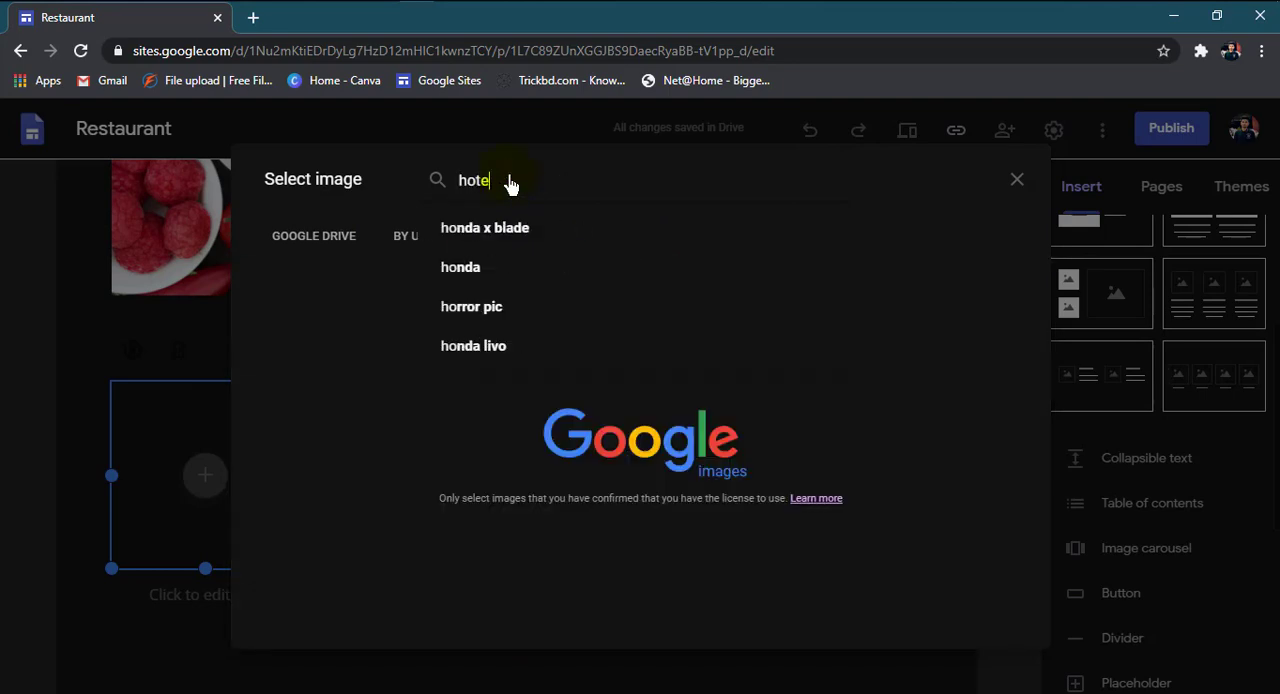
pyautogui.write('l')
pyautogui.press('Return')
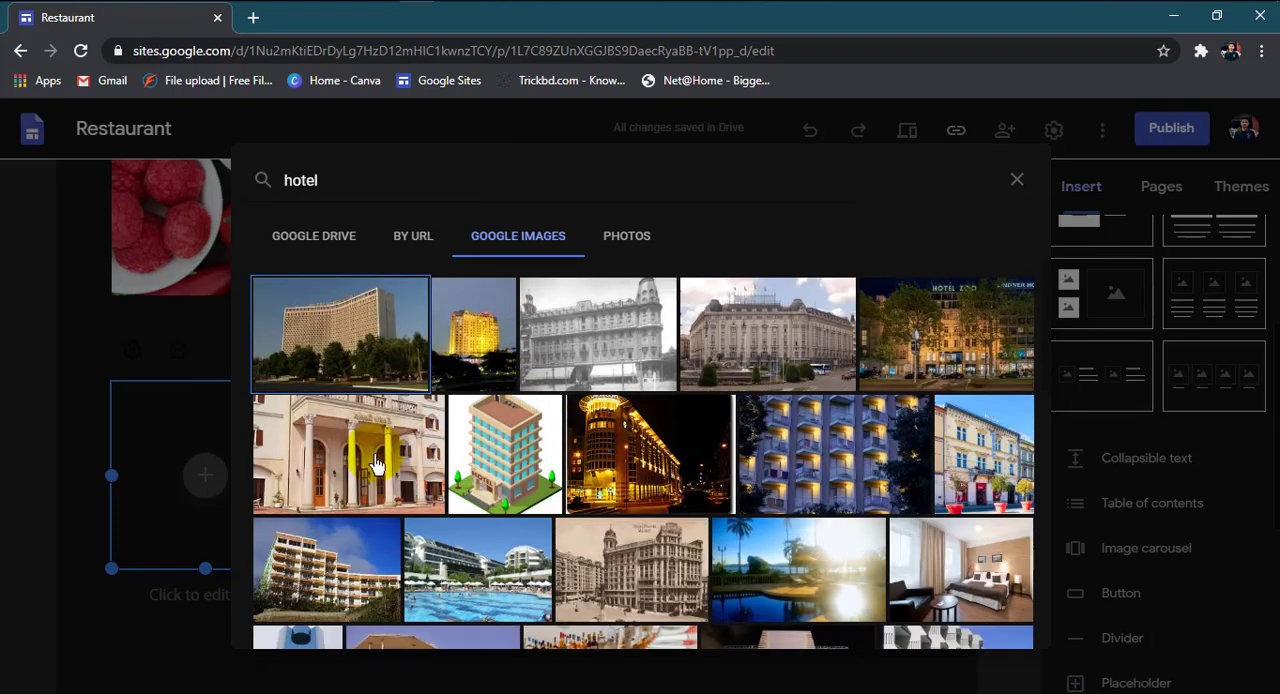
pyautogui.click(778, 338)
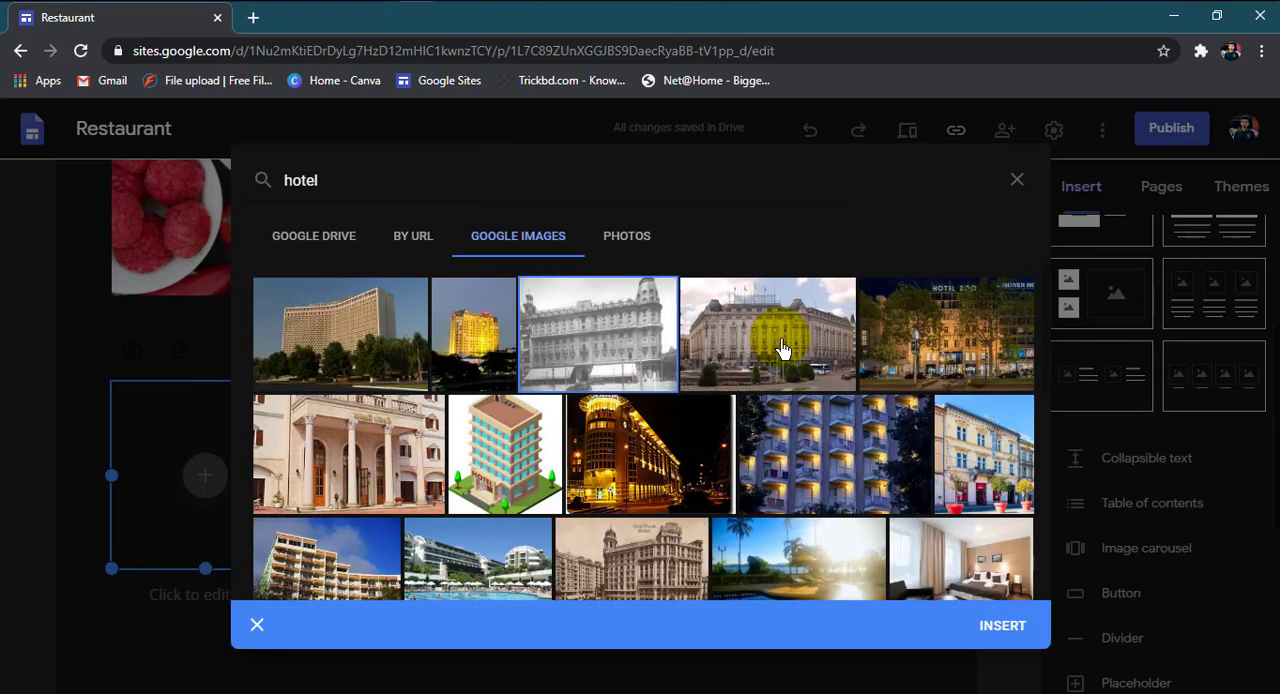
pyautogui.click(395, 450)
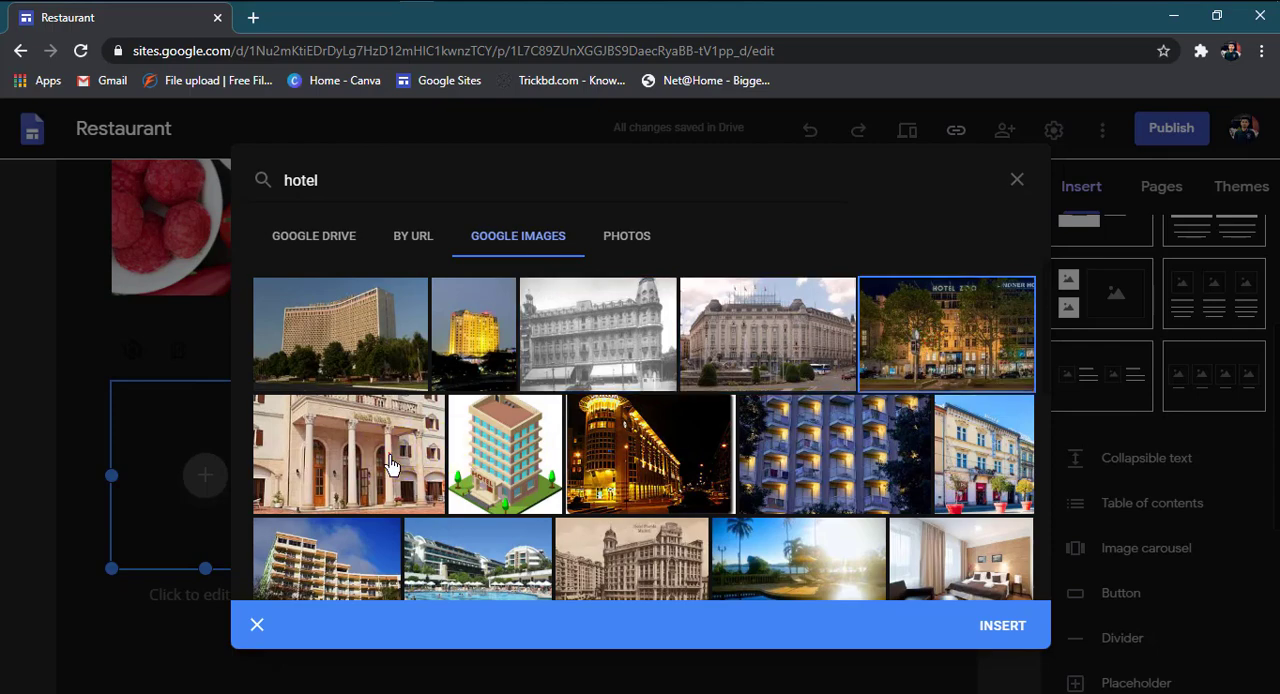
pyautogui.click(1002, 625)
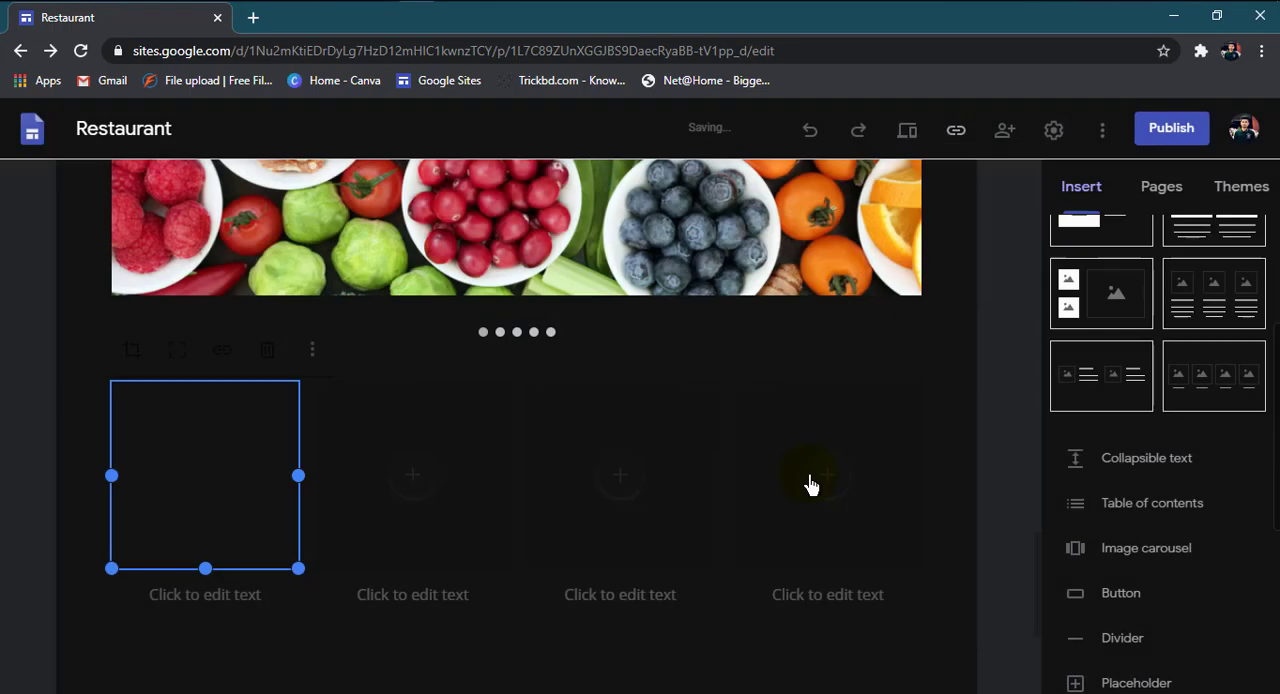
# Step: Search Google Images for "hotel" and insert the black-and-white hotel building photo into the second placeholder
pyautogui.click(812, 475)
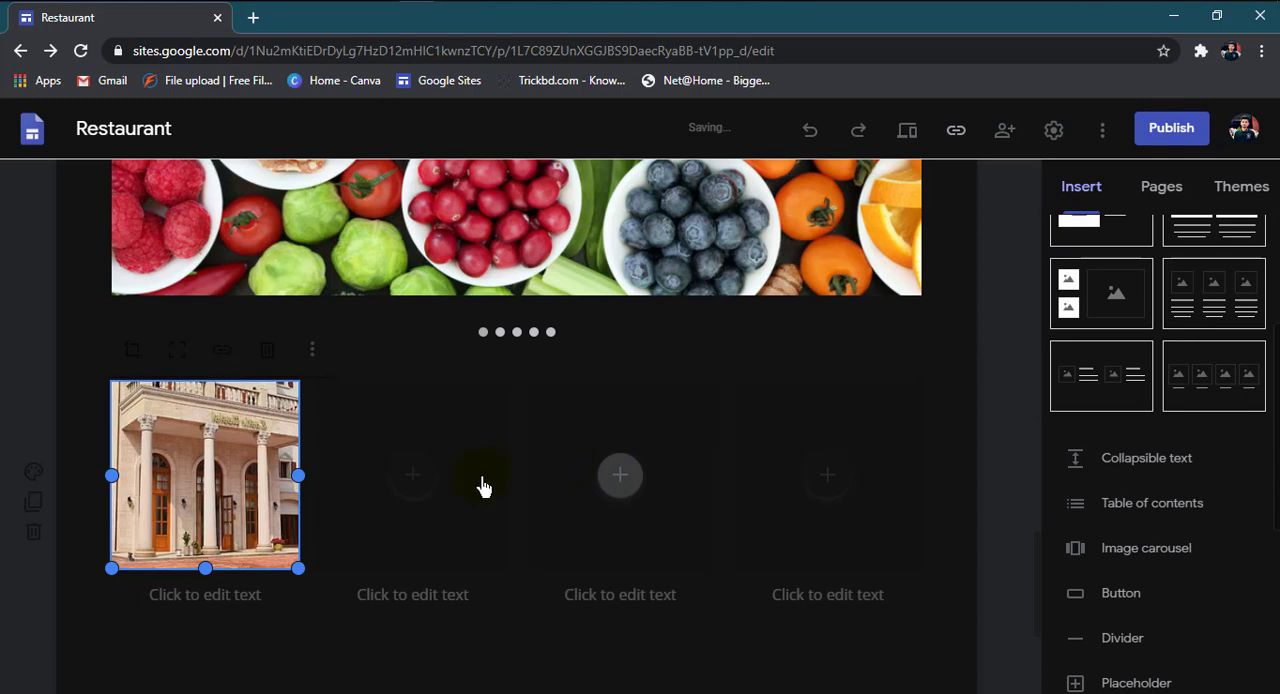
pyautogui.click(277, 493)
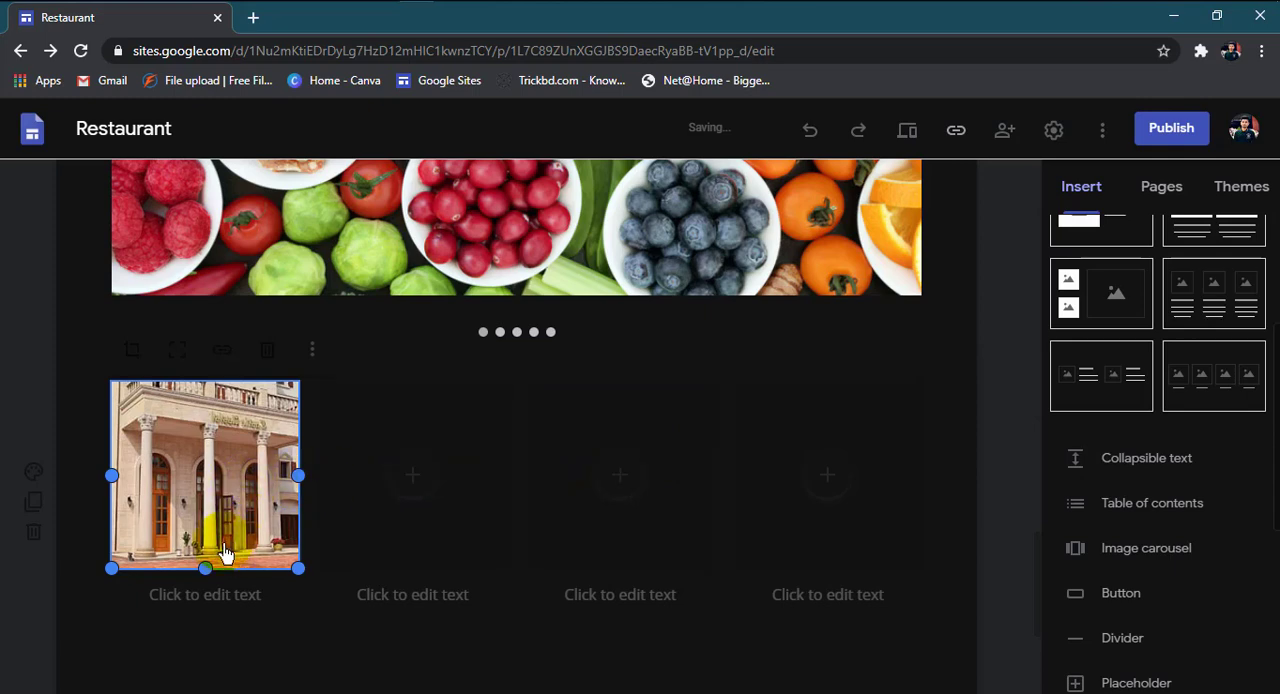
pyautogui.click(413, 478)
pyautogui.click(414, 480)
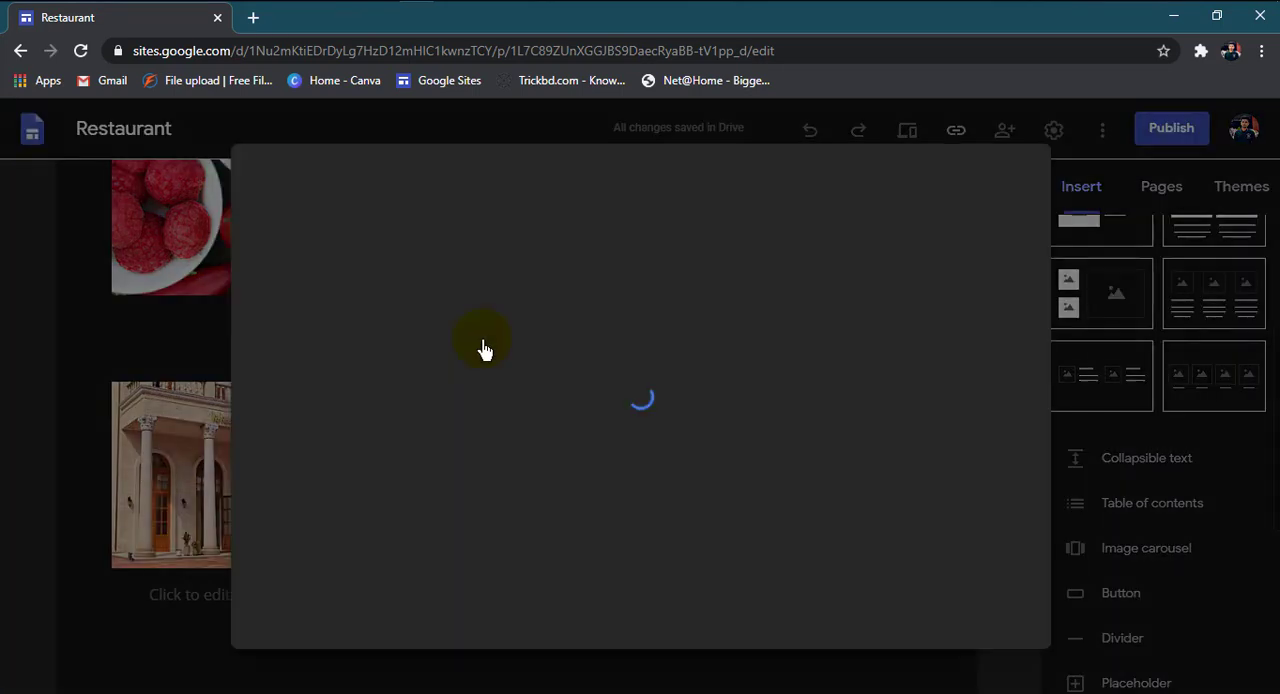
pyautogui.click(520, 236)
pyautogui.click(506, 189)
pyautogui.write('hotel')
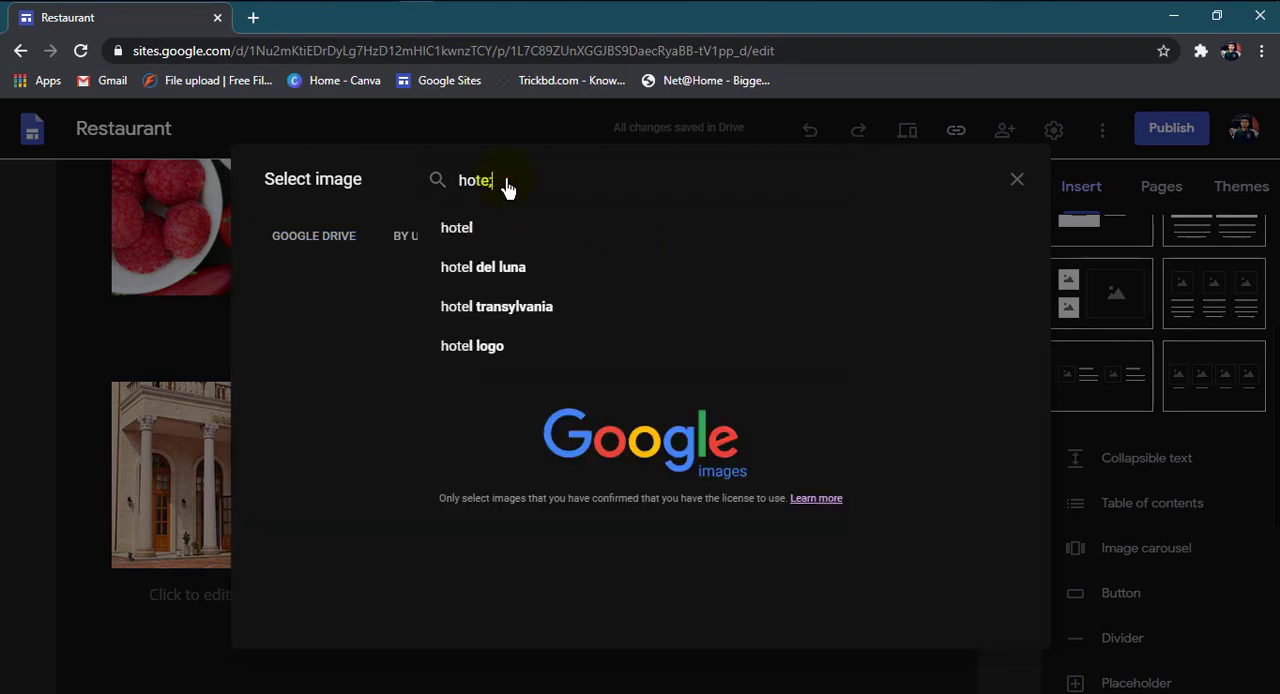
pyautogui.press('Return')
pyautogui.click(591, 356)
pyautogui.click(980, 623)
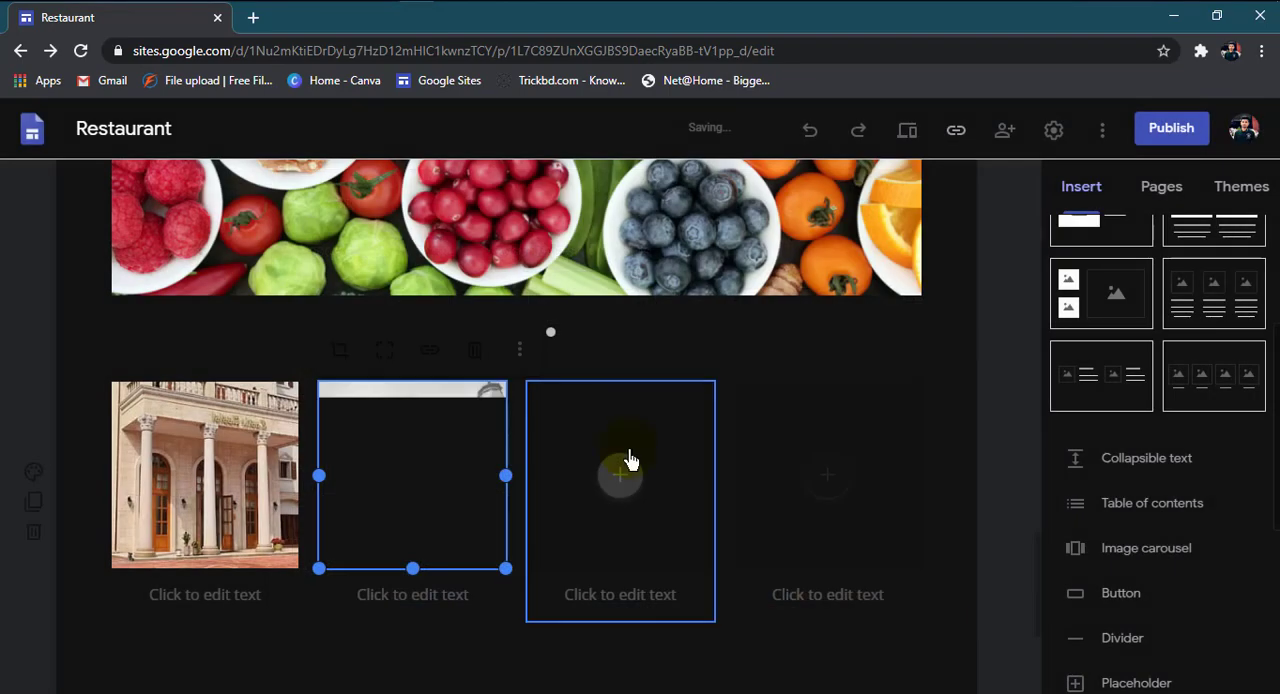
# Step: Fill the third placeholder with the Hotel Zoo photo from a Google Images search for "hotel"
pyautogui.click(631, 457)
pyautogui.click(682, 480)
pyautogui.click(522, 238)
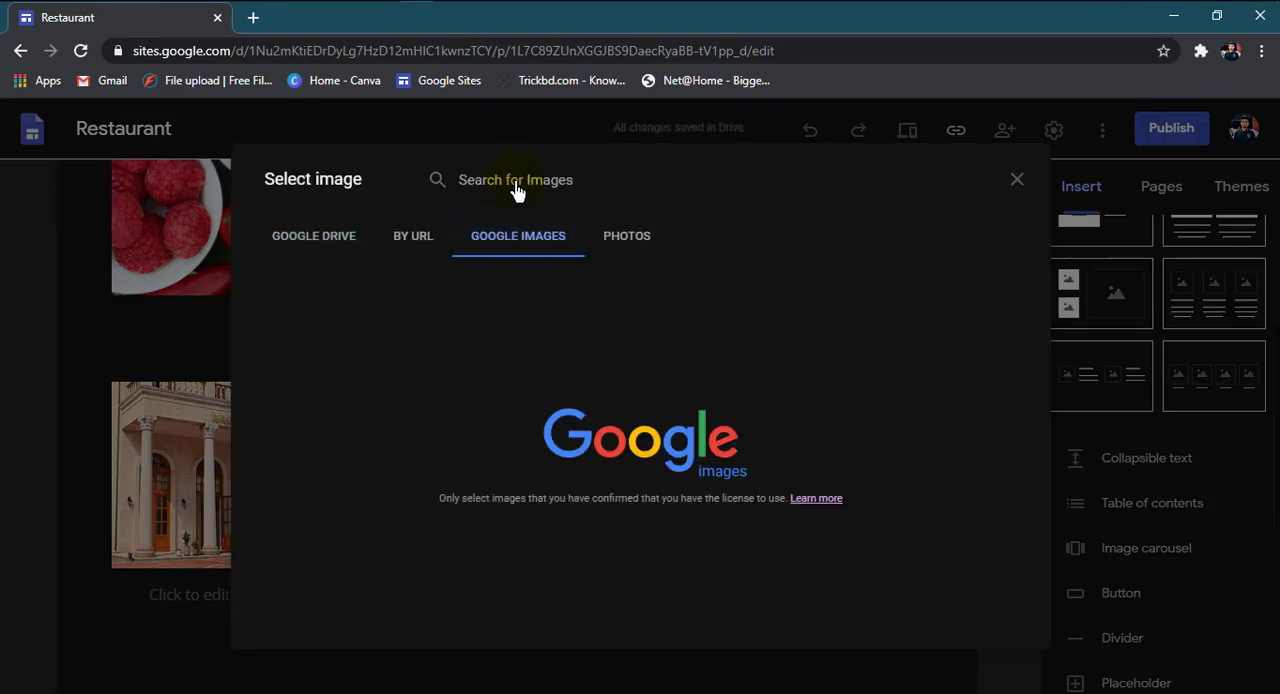
pyautogui.click(515, 190)
pyautogui.write('hotel')
pyautogui.press('Return')
pyautogui.click(719, 325)
pyautogui.click(1006, 643)
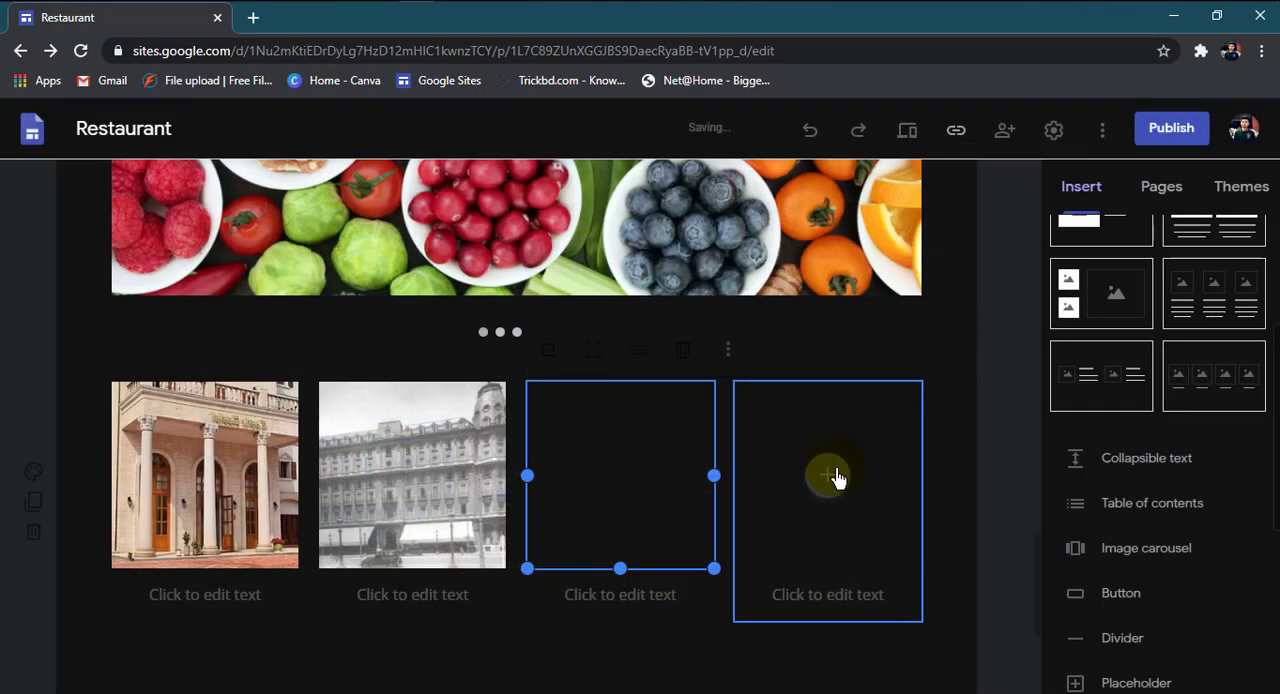
# Step: Search Google Images for "hotel" and insert the golden-lit night photo of the hotel into the fourth placeholder
pyautogui.click(834, 477)
pyautogui.click(866, 480)
pyautogui.click(524, 238)
pyautogui.click(546, 182)
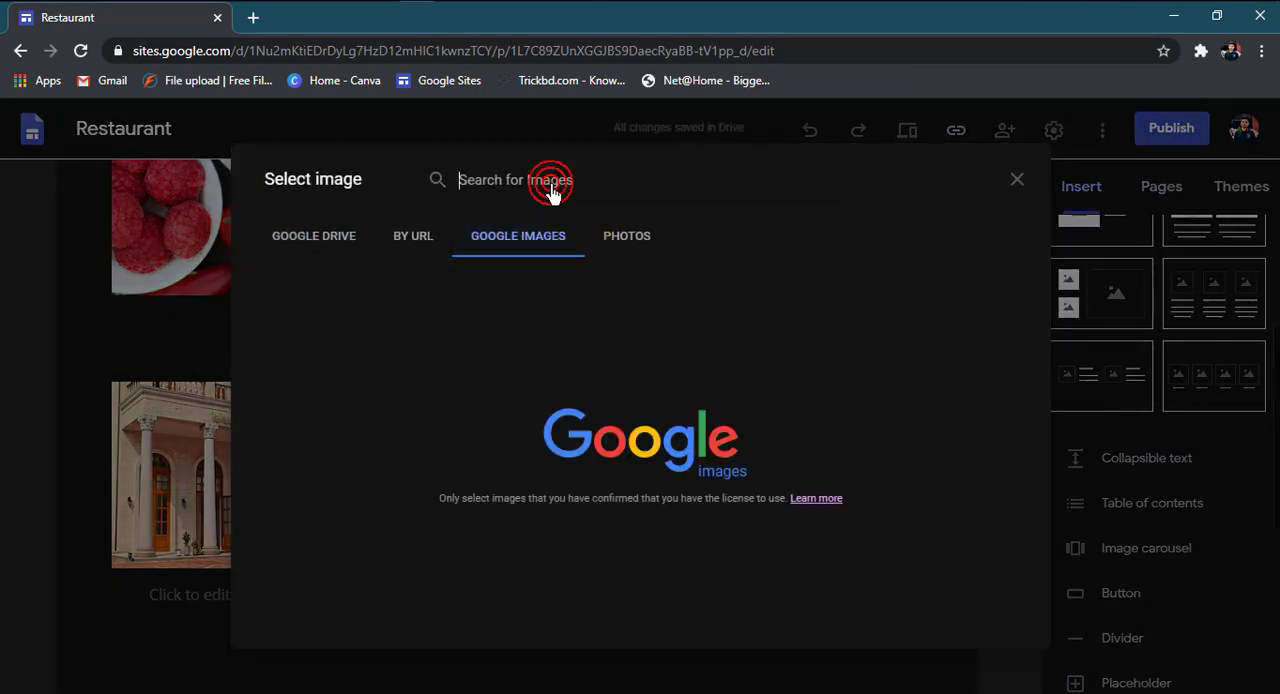
pyautogui.write('hotel')
pyautogui.press('Return')
pyautogui.click(650, 453)
pyautogui.click(1010, 622)
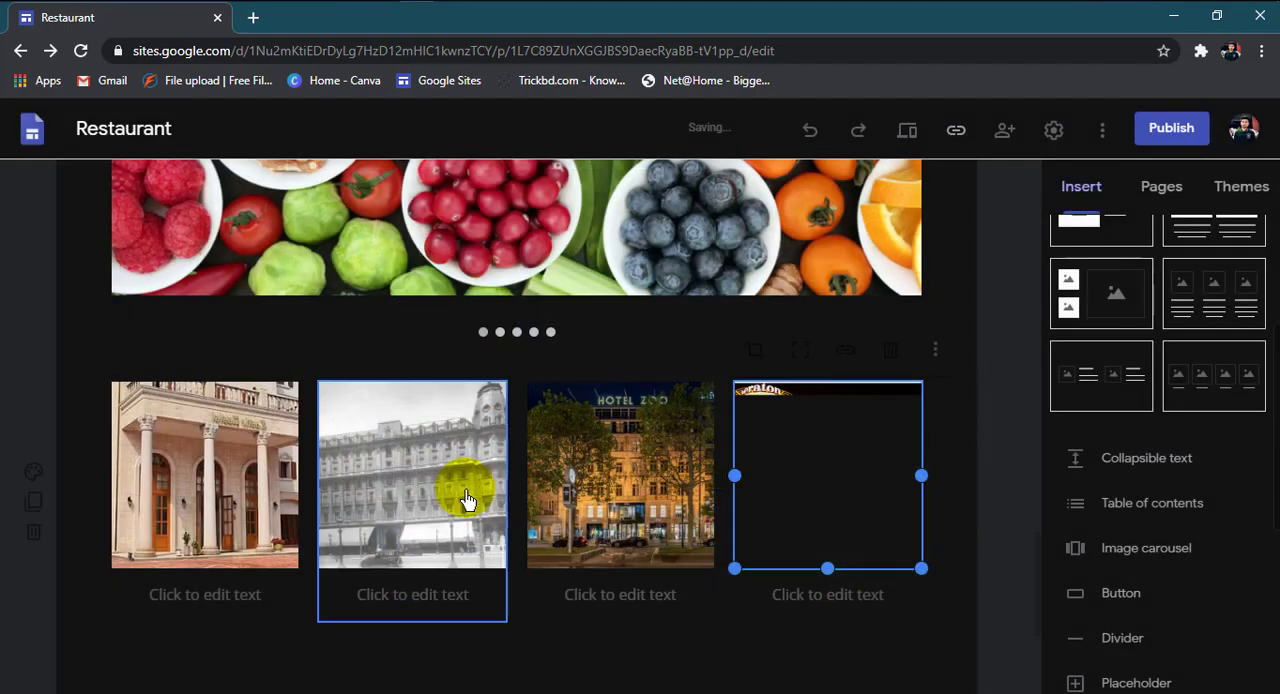
# Step: Caption all four hotel images with "Outside Look"
pyautogui.scroll(1, 271, 375)
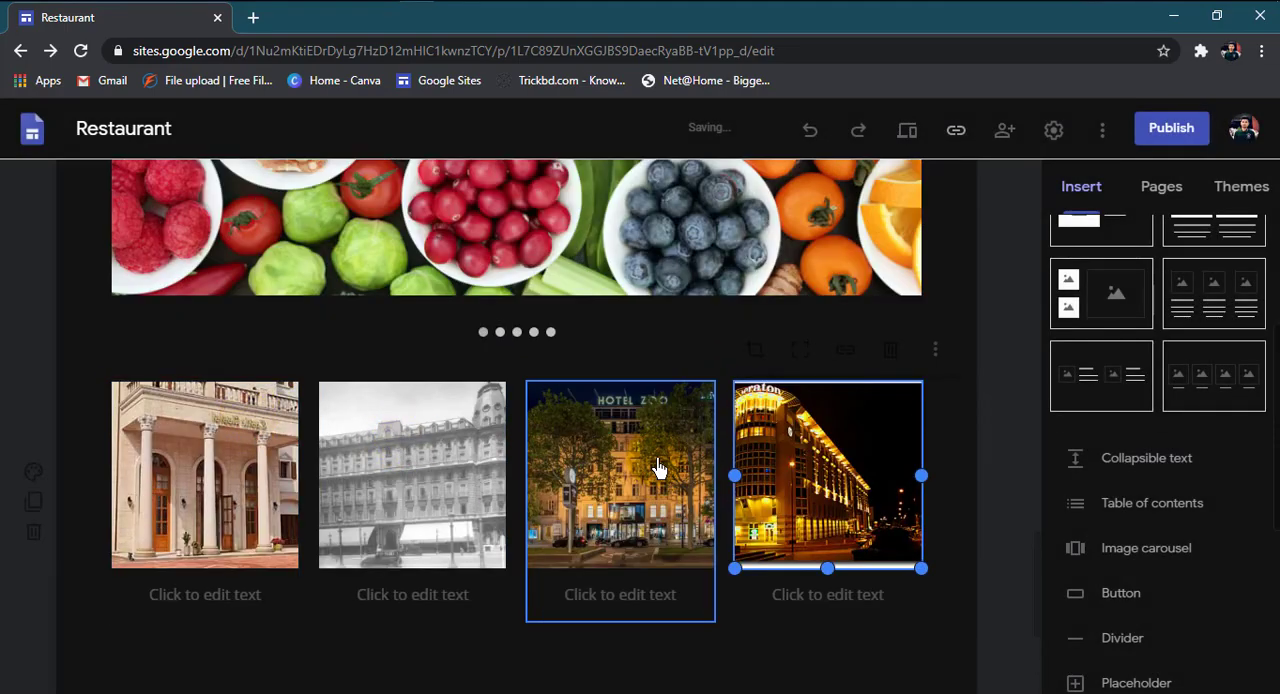
pyautogui.scroll(-1, 645, 478)
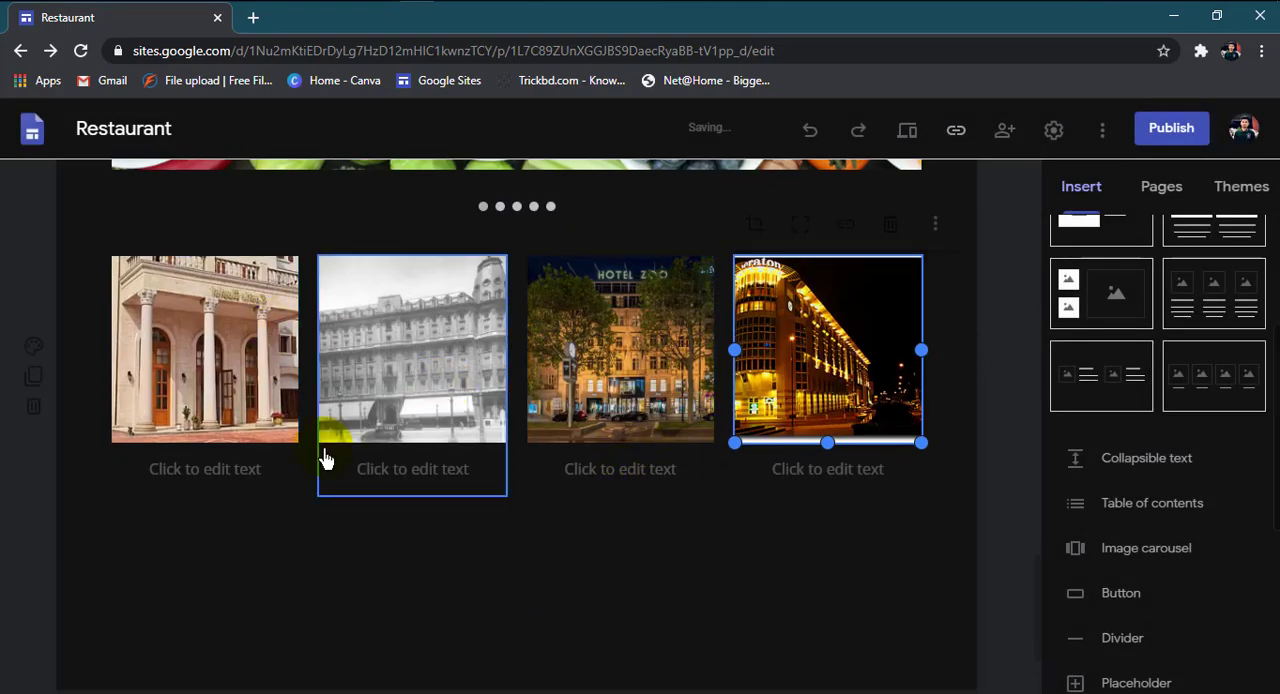
pyautogui.click(228, 460)
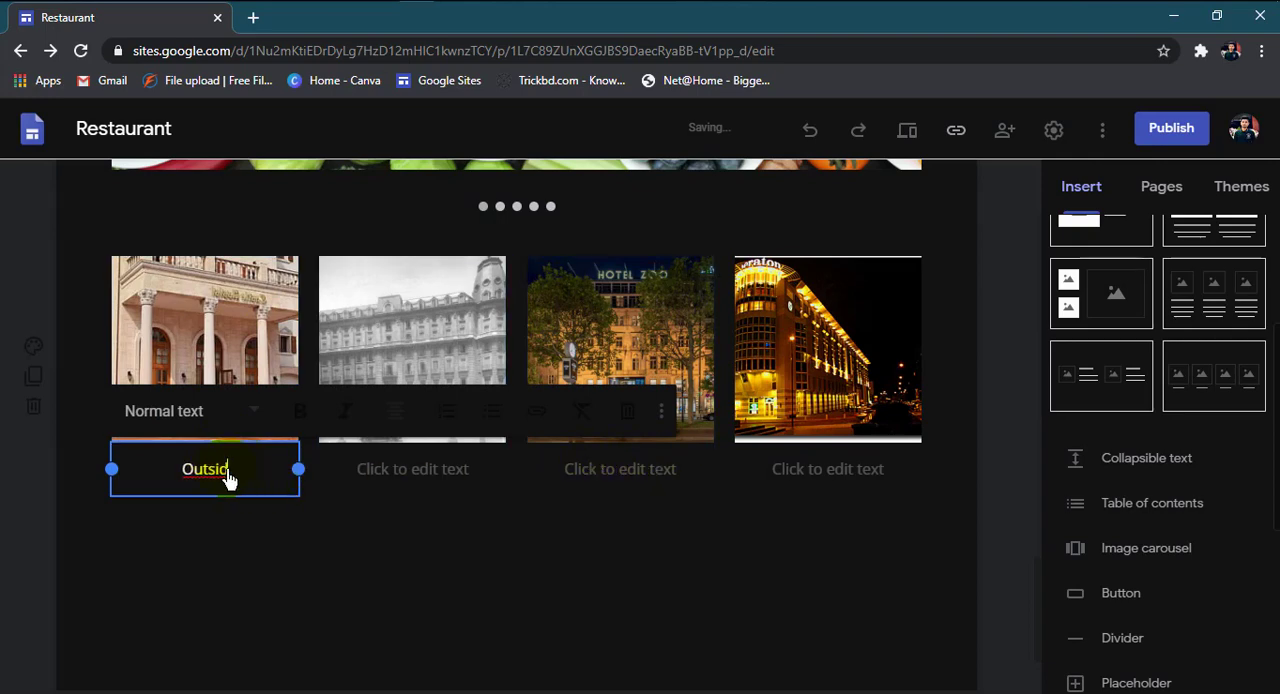
pyautogui.write('Outside Look')
pyautogui.click(398, 476)
pyautogui.write('Outside Look')
pyautogui.click(594, 478)
pyautogui.write('Outside Look')
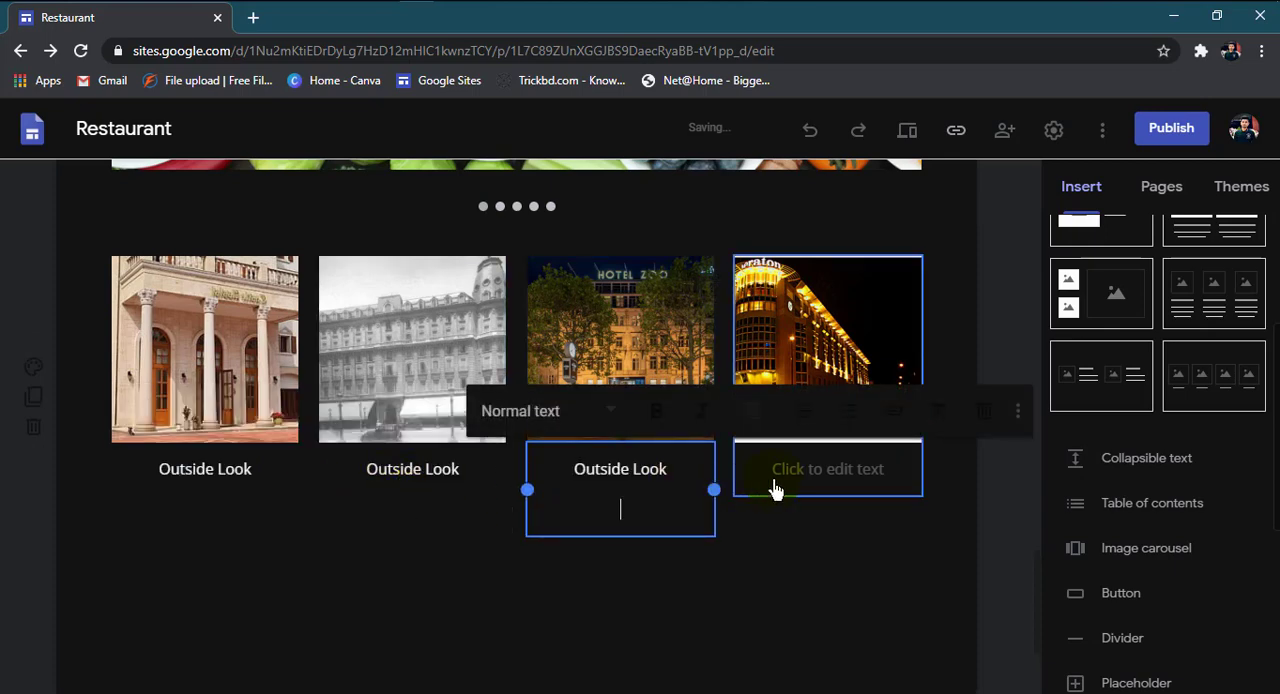
pyautogui.click(788, 478)
pyautogui.write('Outside Look')
pyautogui.click(746, 574)
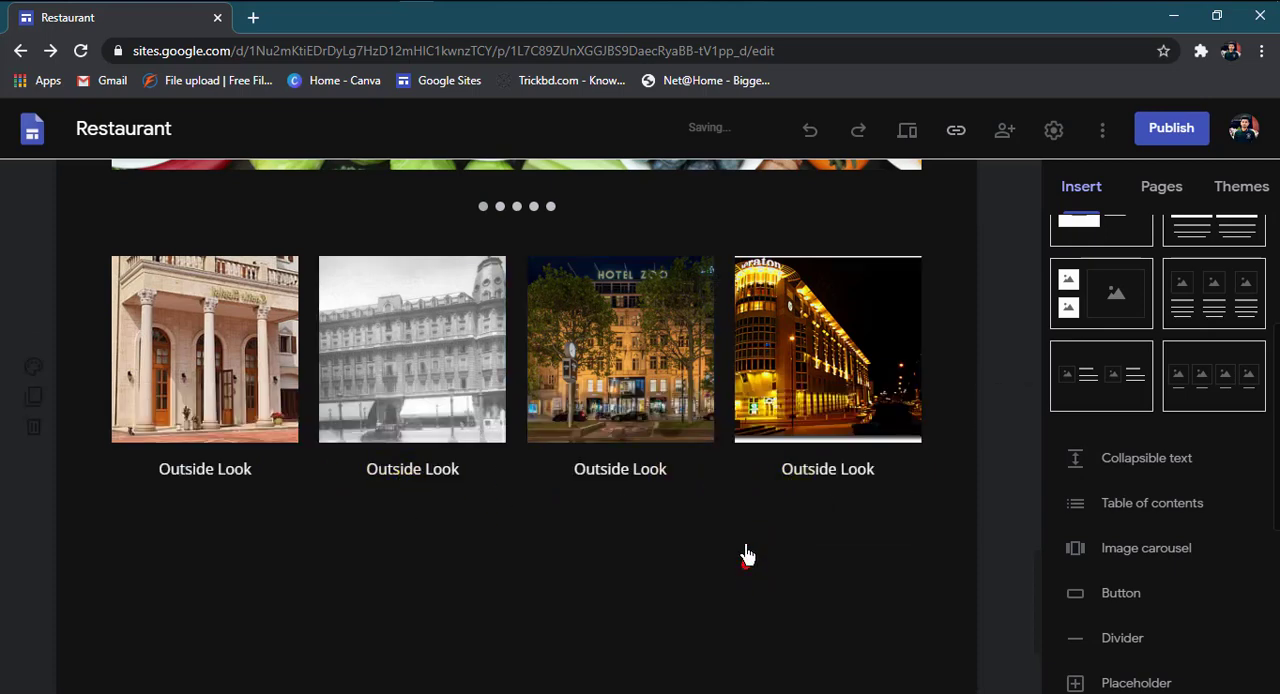
# Step: Remove the extra empty line beneath the captions of the second, third and fourth hotel images
pyautogui.click(460, 479)
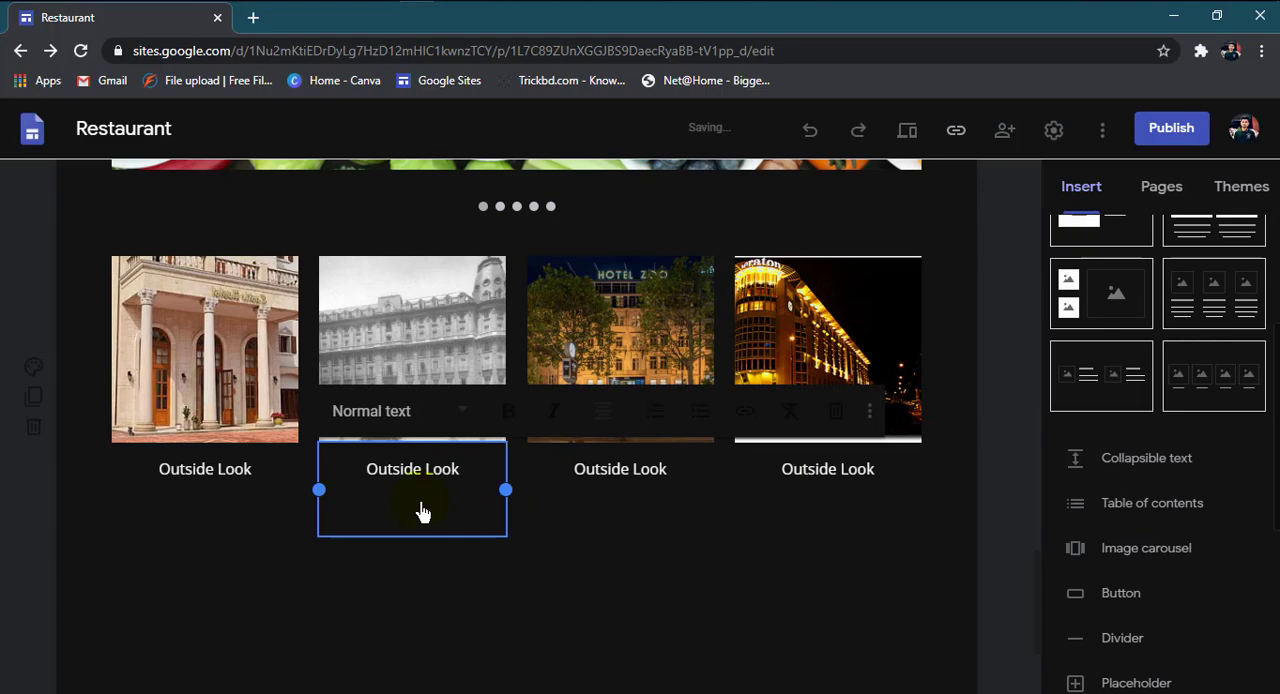
pyautogui.press('BackSpace')
pyautogui.click(651, 503)
pyautogui.press('BackSpace')
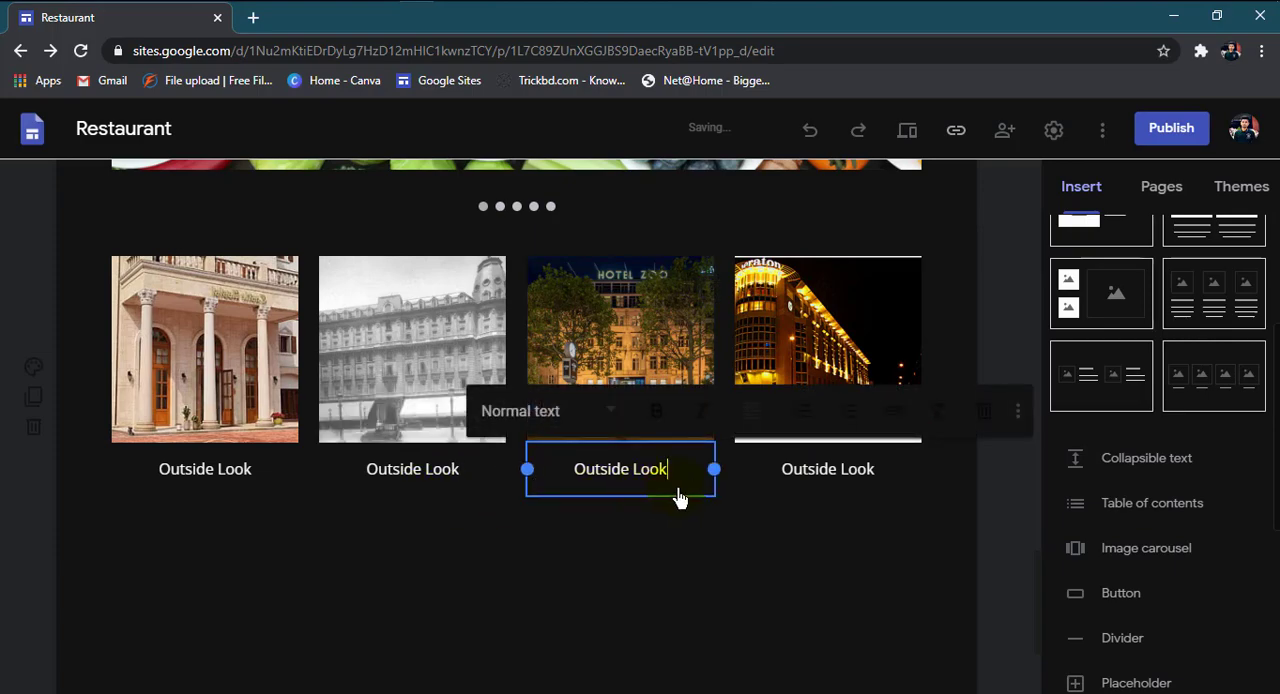
pyautogui.click(838, 510)
pyautogui.press('BackSpace')
pyautogui.click(205, 494)
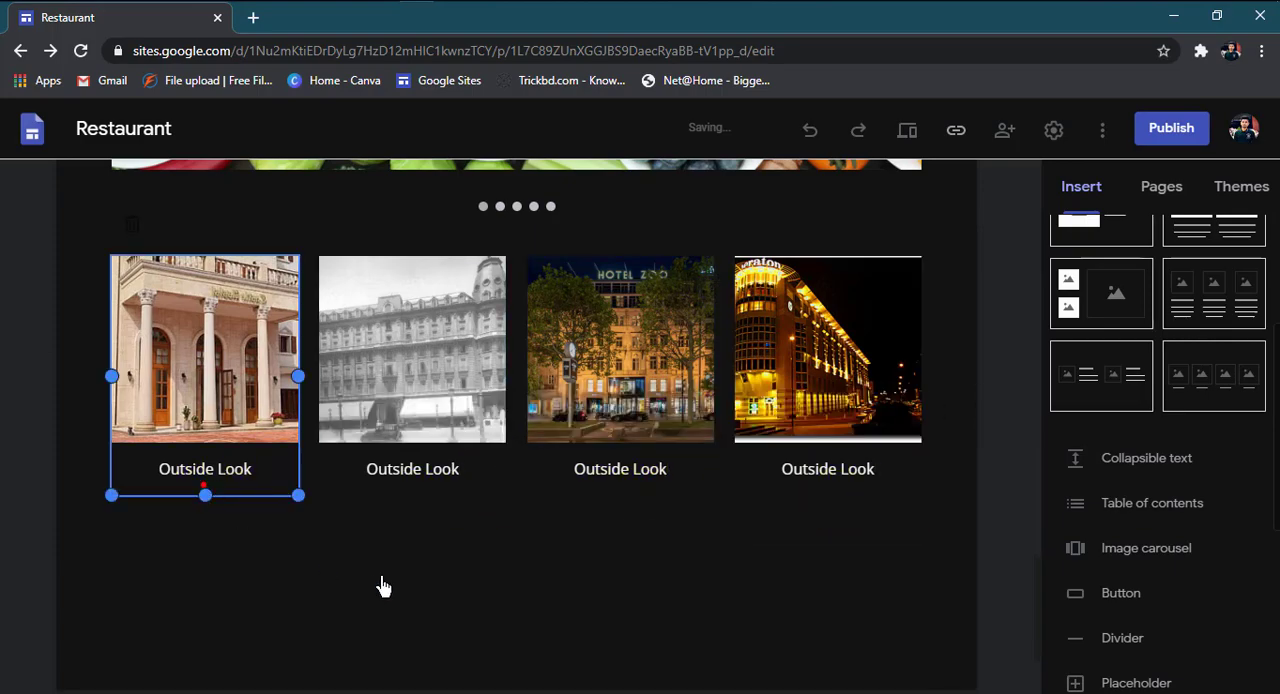
pyautogui.click(400, 592)
# Step: Insert a text box between the food carousel and the hotel images and enter "Our Restrurent Outside Environment"
pyautogui.scroll(3, 401, 592)
pyautogui.scroll(-3, 401, 592)
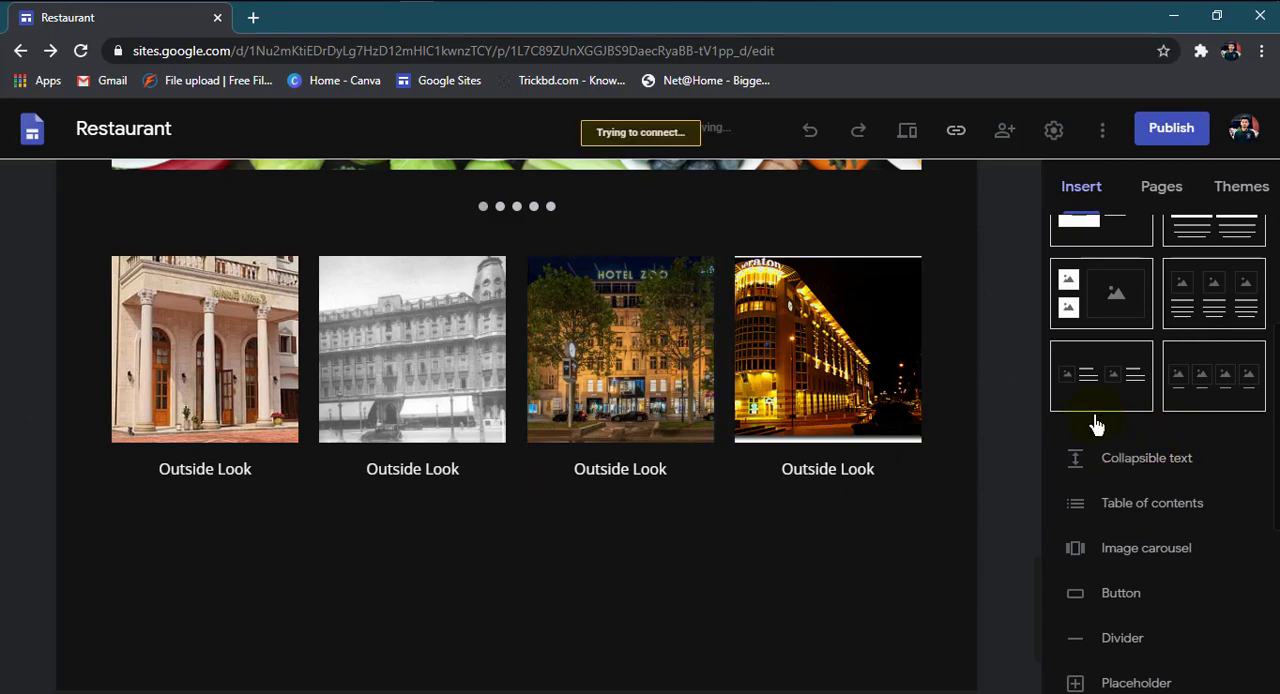
pyautogui.scroll(3, 1096, 425)
pyautogui.click(1090, 253)
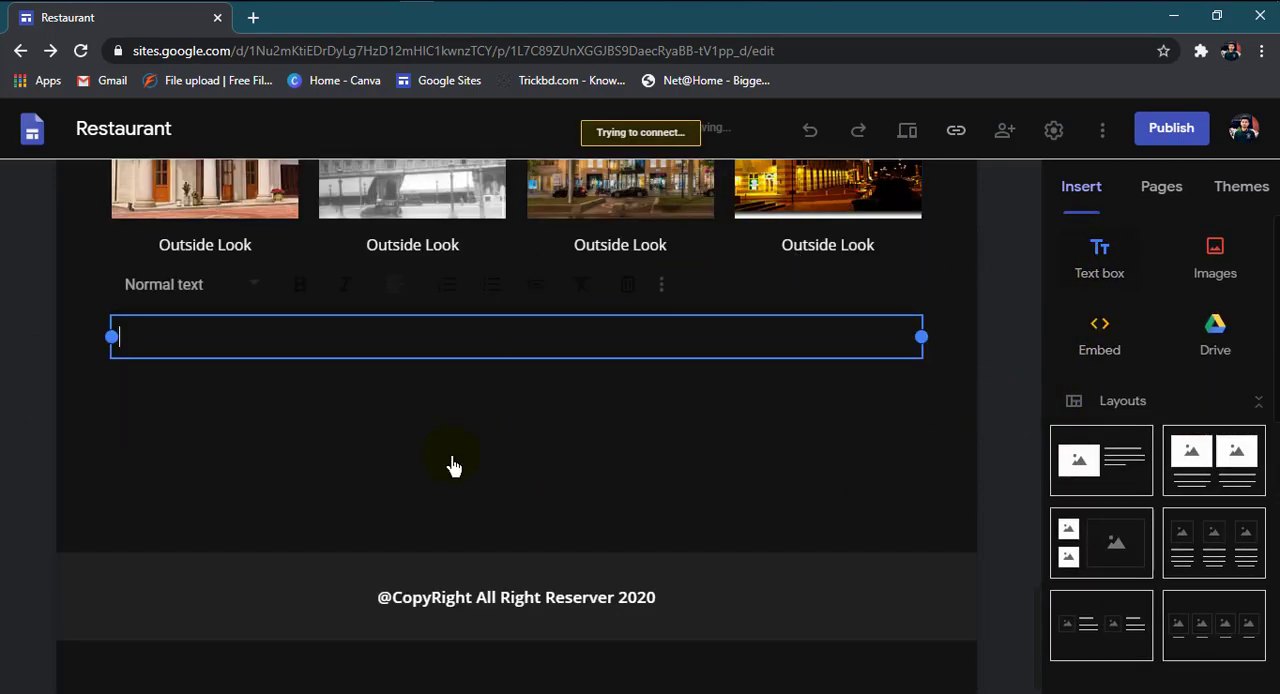
pyautogui.scroll(1, 223, 420)
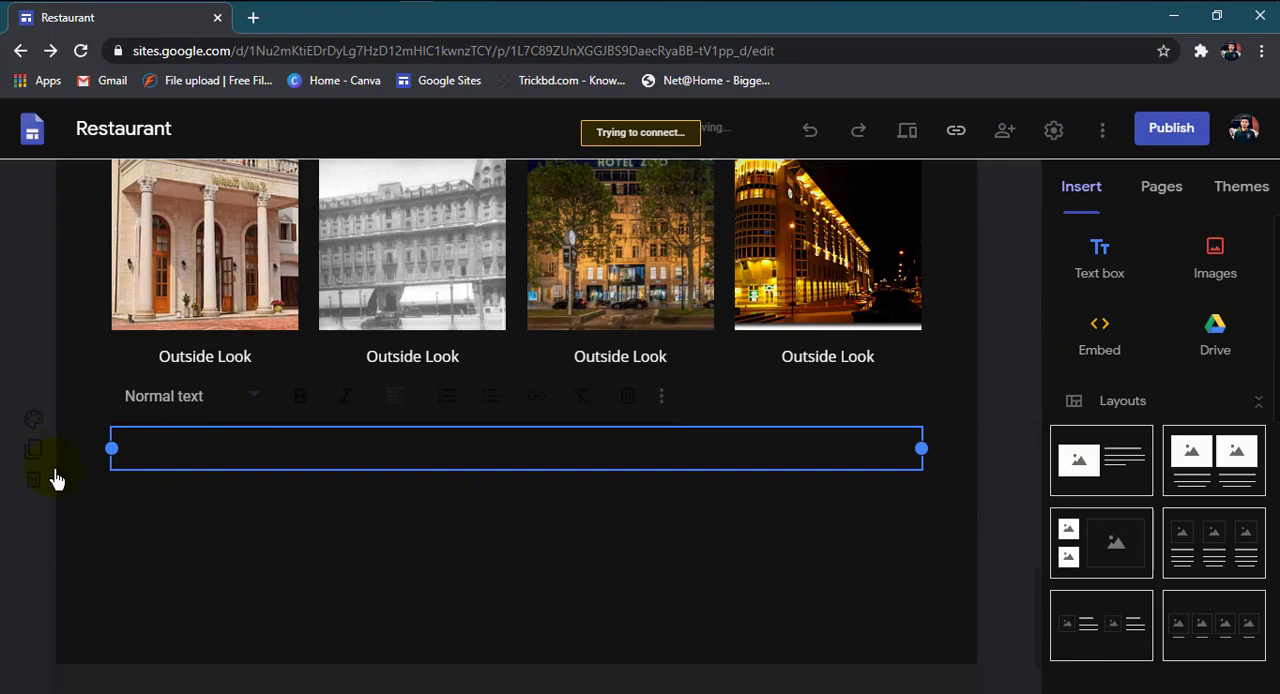
pyautogui.moveTo(62, 480); pyautogui.dragTo(74, 443)
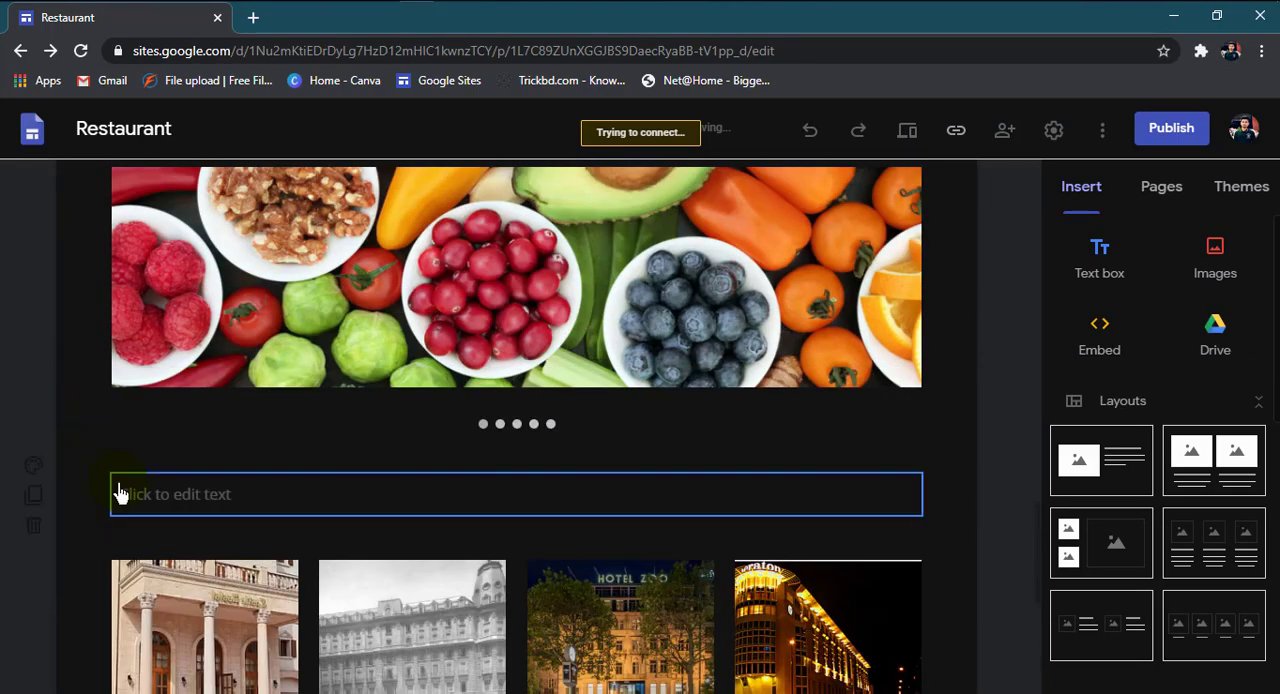
pyautogui.click(155, 510)
pyautogui.write('O')
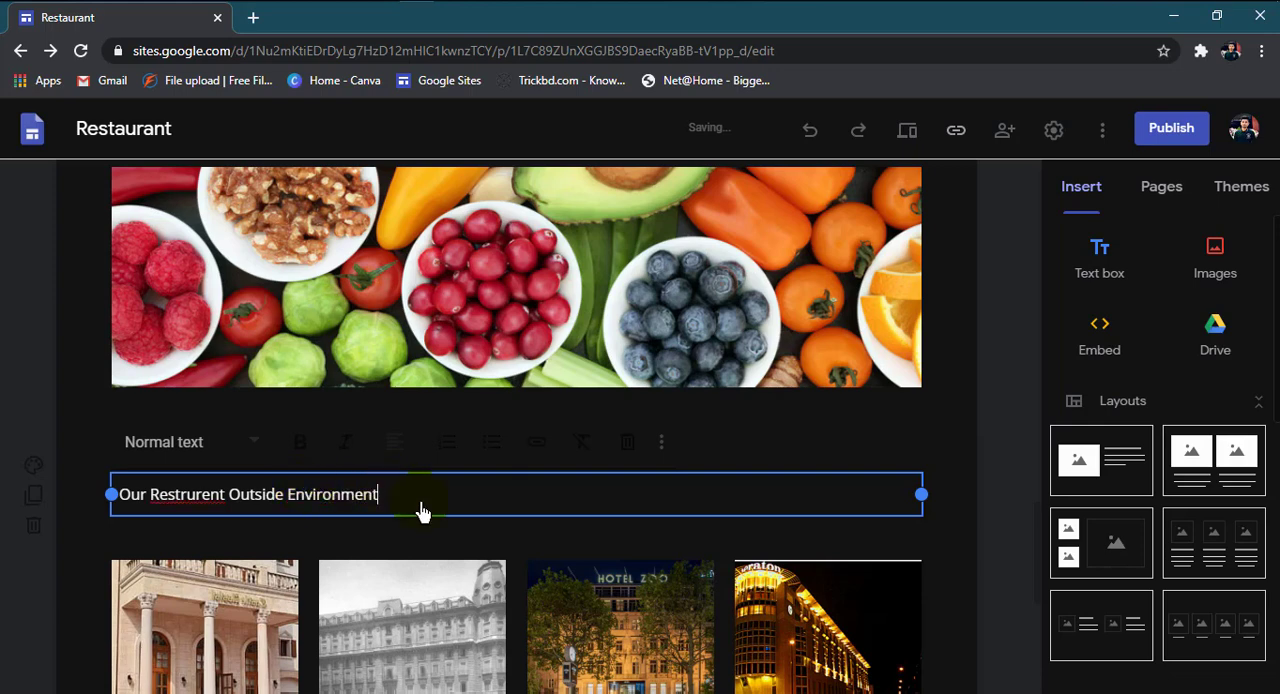
# Step: Format the title above the hotel images as bold and centered, and apply the Heading style
pyautogui.moveTo(385, 505); pyautogui.dragTo(104, 494)
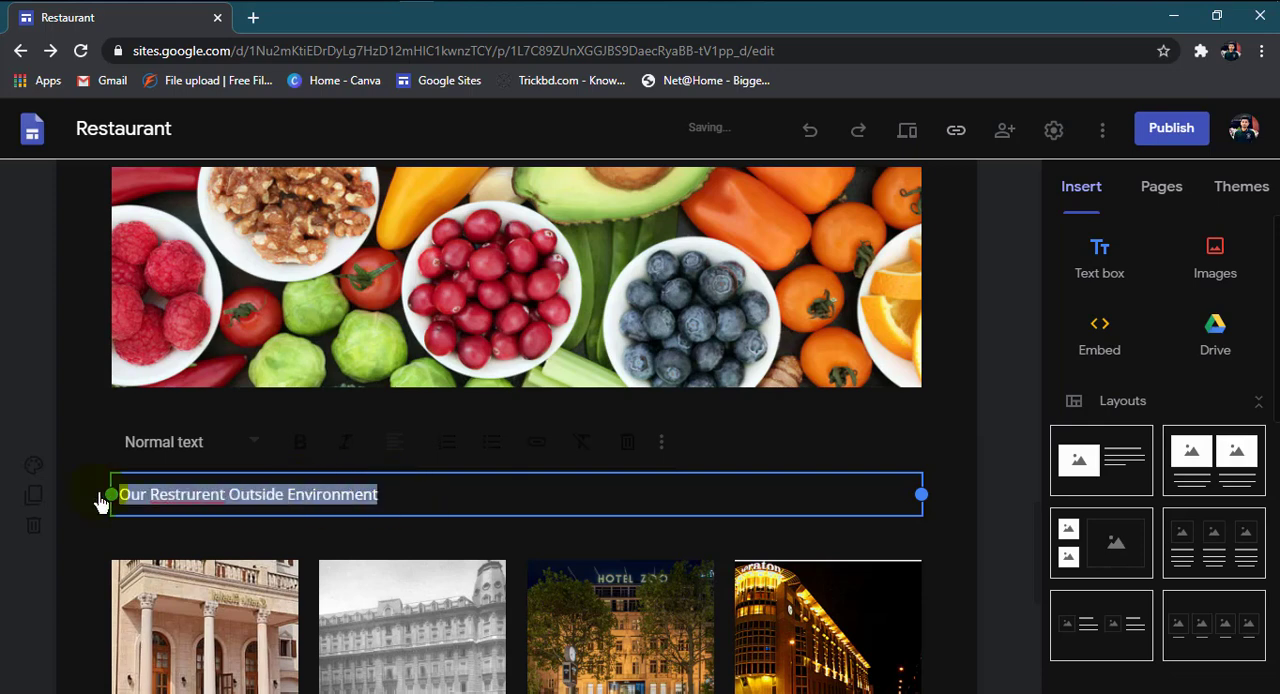
pyautogui.click(298, 444)
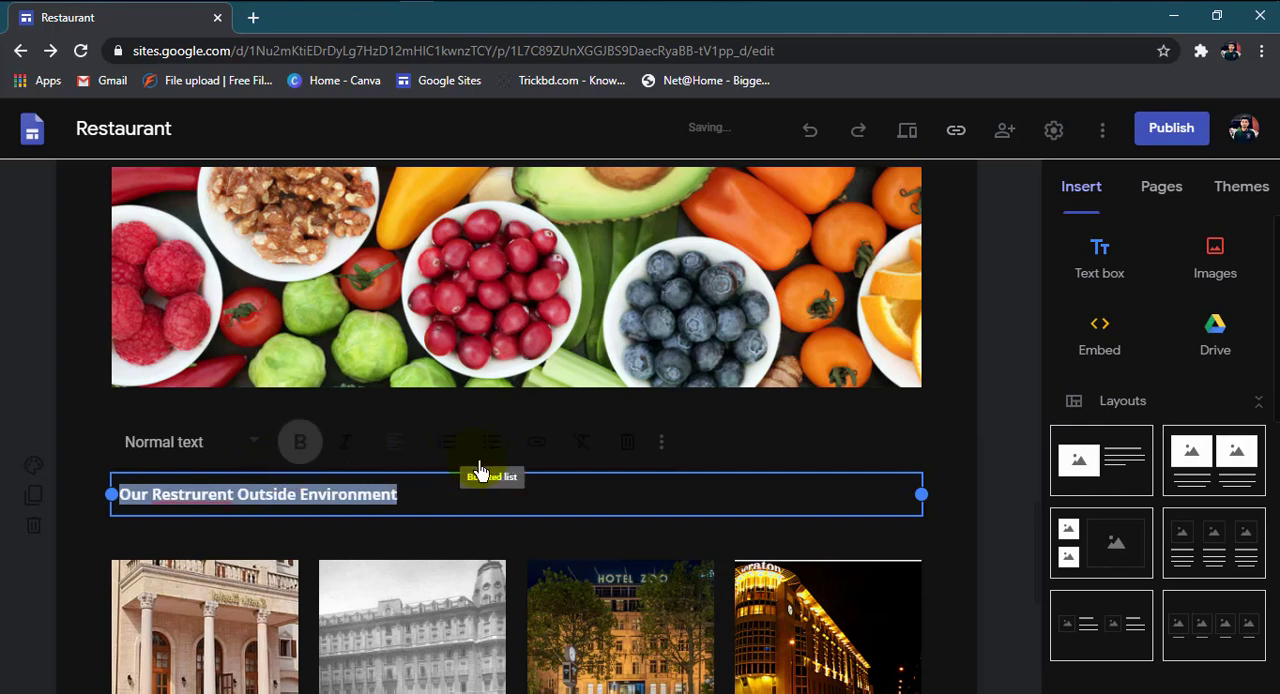
pyautogui.click(395, 459)
pyautogui.click(398, 508)
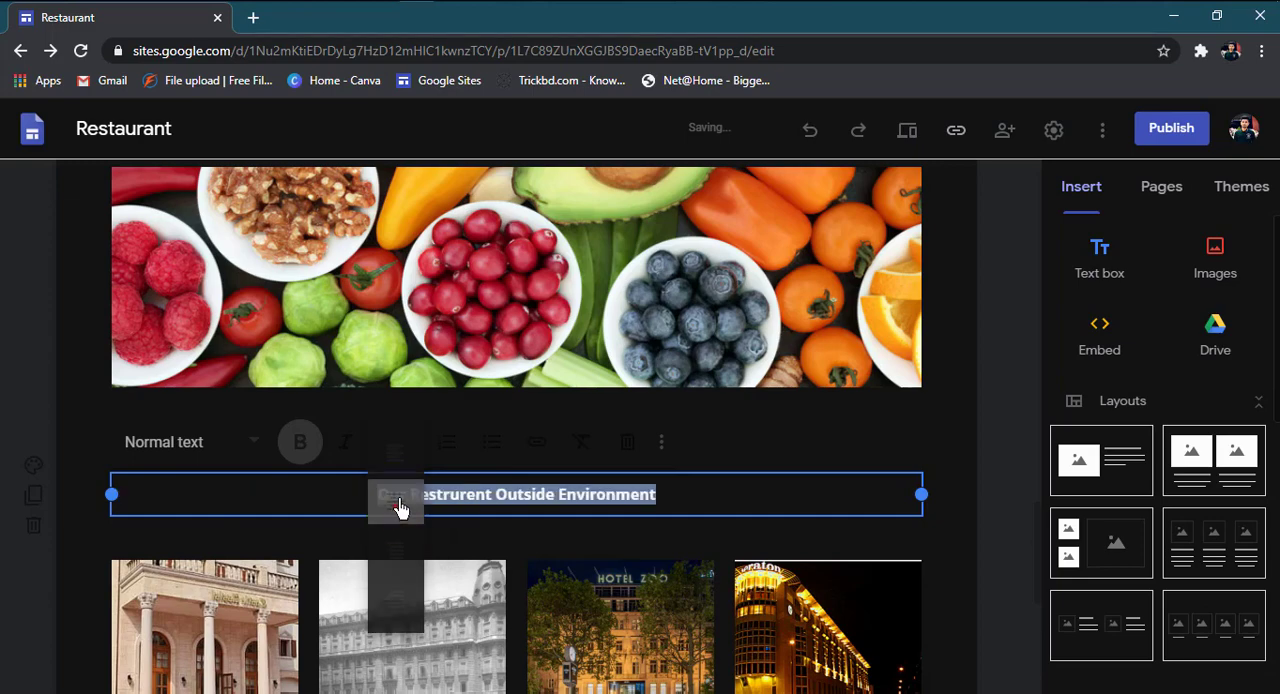
pyautogui.click(256, 452)
pyautogui.click(177, 554)
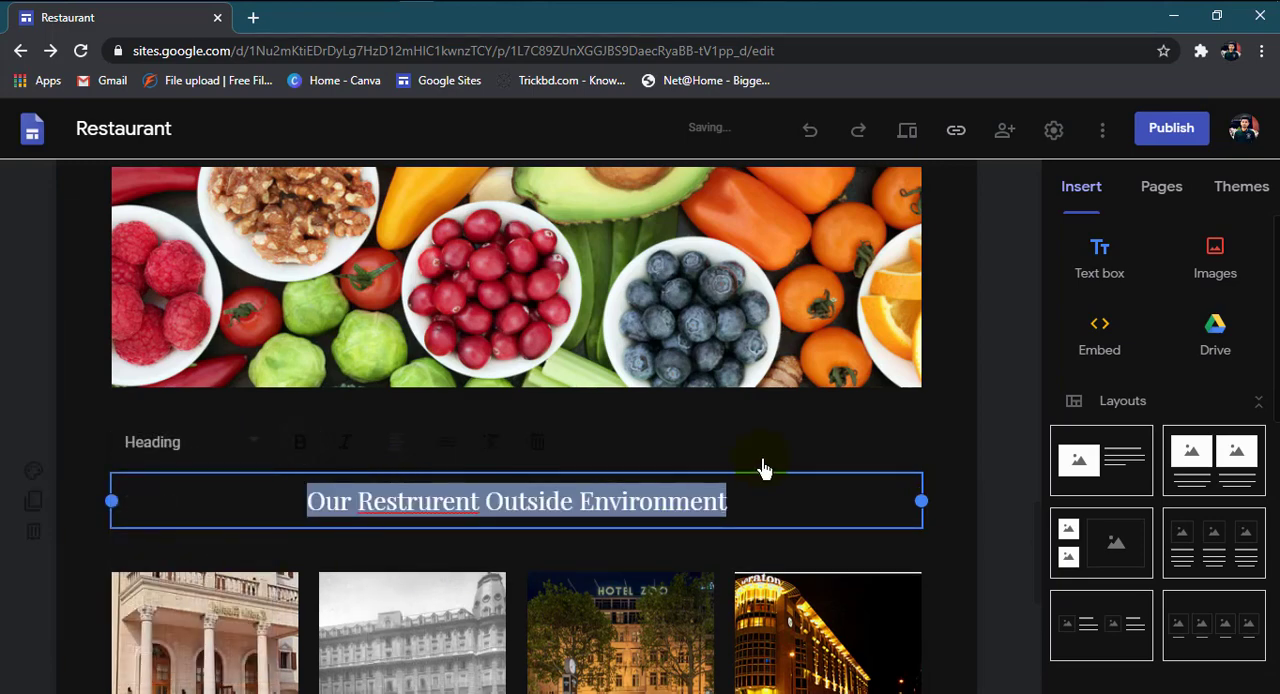
pyautogui.click(857, 466)
pyautogui.click(619, 498)
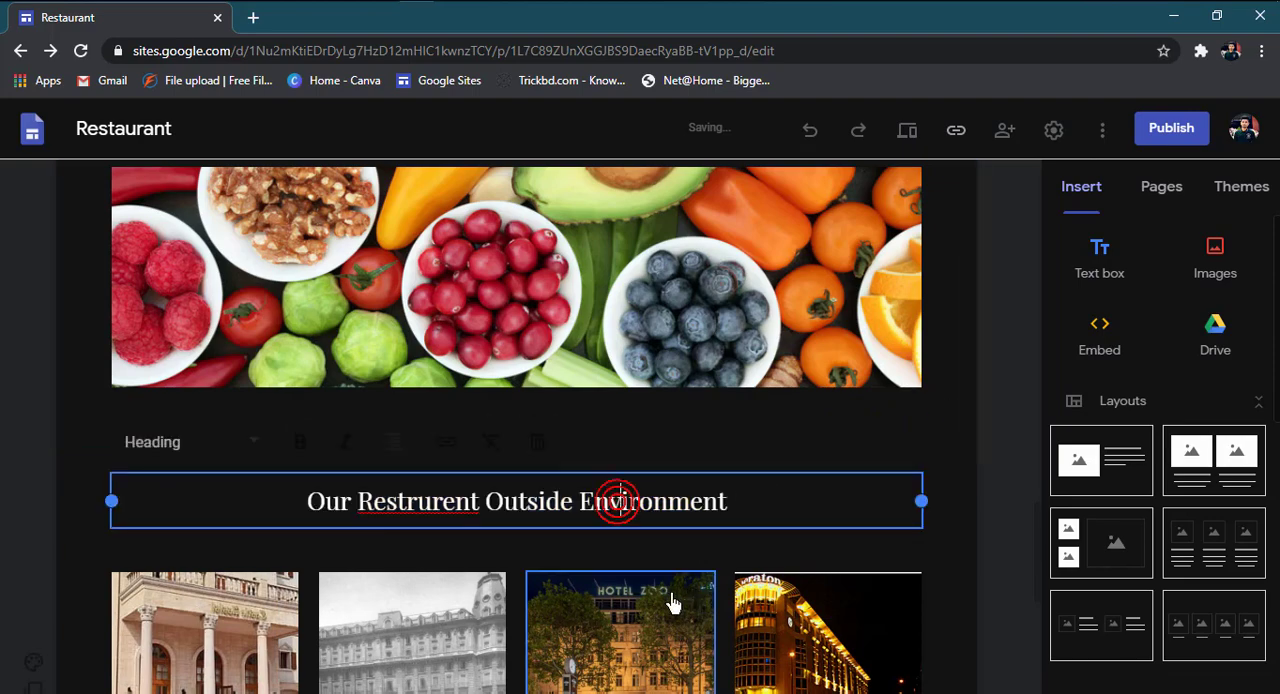
pyautogui.scroll(-3, 200, 535)
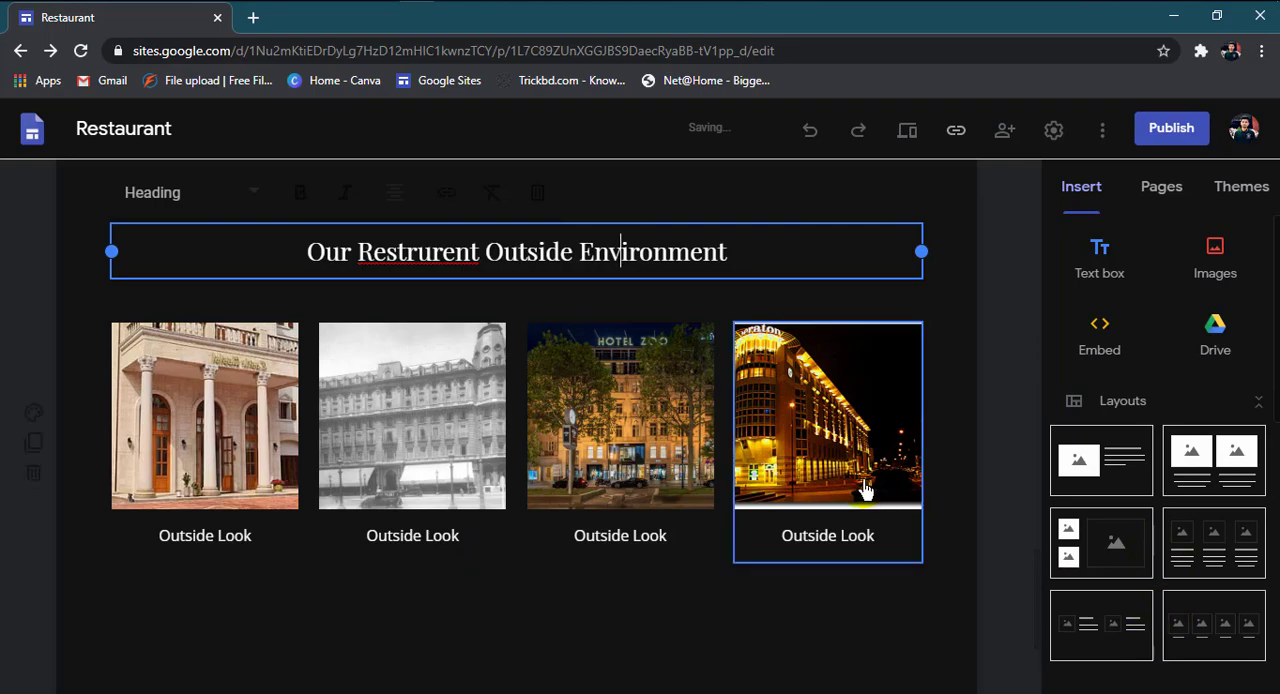
pyautogui.scroll(6, 674, 471)
pyautogui.scroll(-5, 560, 449)
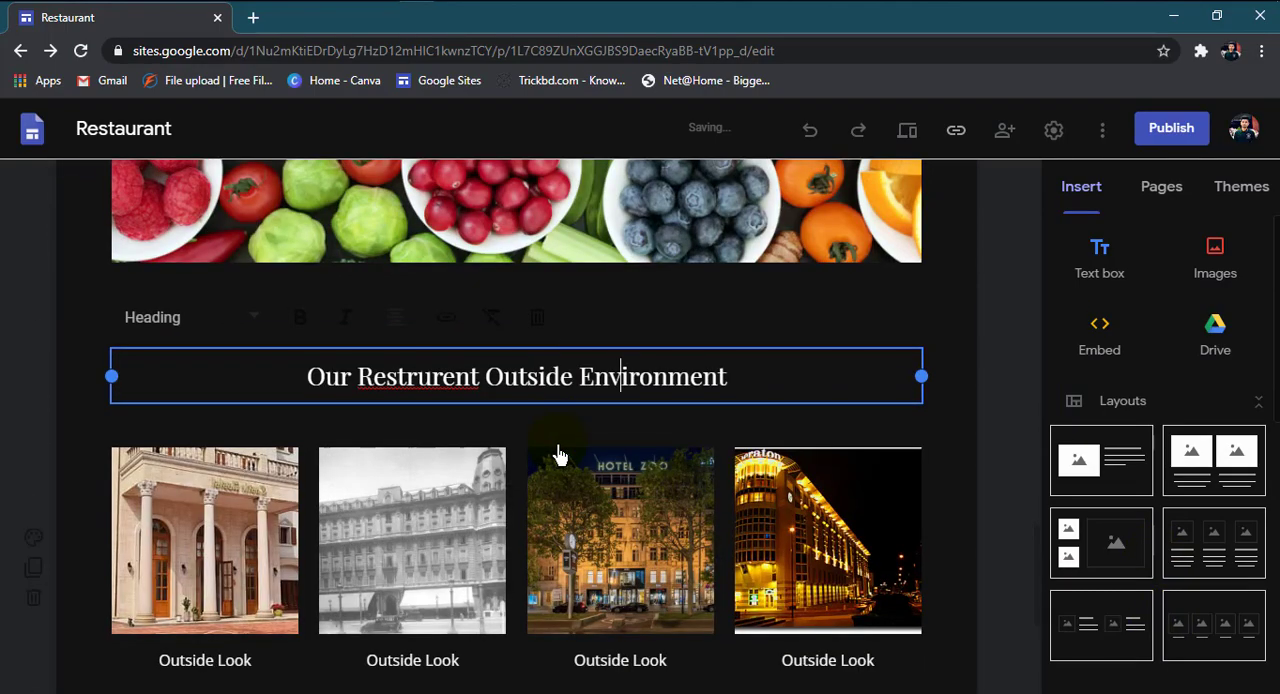
pyautogui.scroll(1, 600, 455)
pyautogui.click(993, 455)
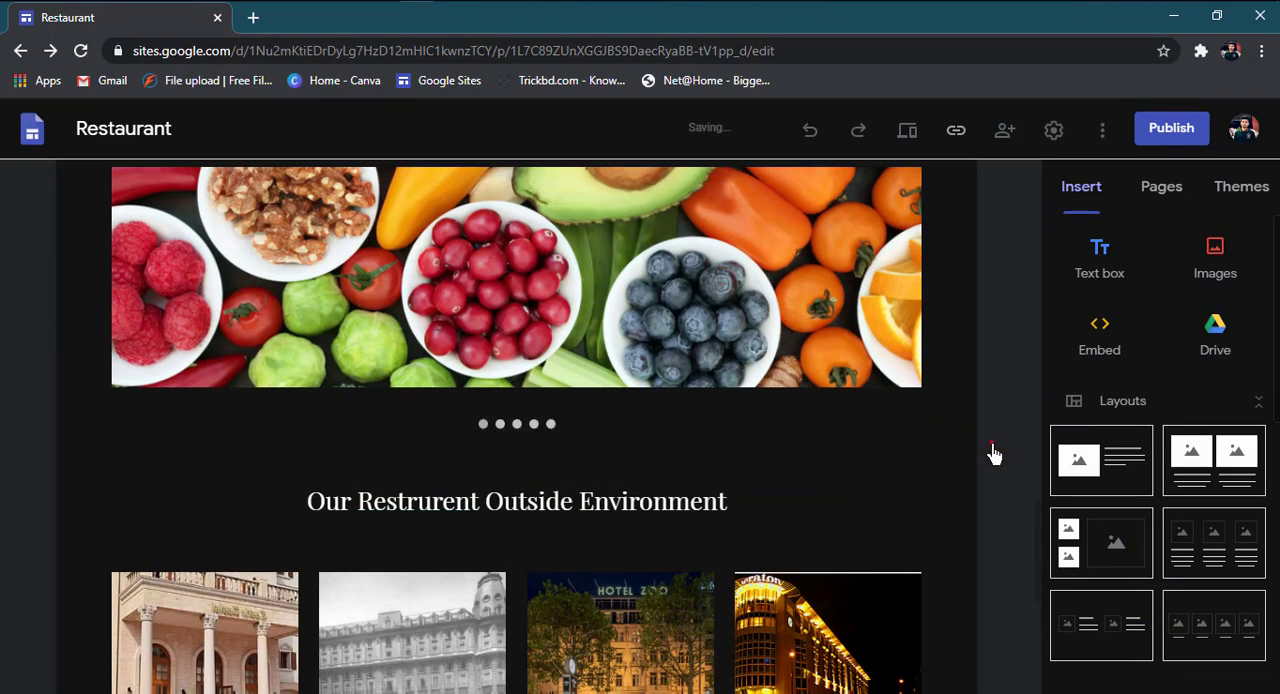
# Step: Start a new link button for the area below the hotel images and name it "Facebook"
pyautogui.scroll(-5, 783, 571)
pyautogui.scroll(-4, 1152, 560)
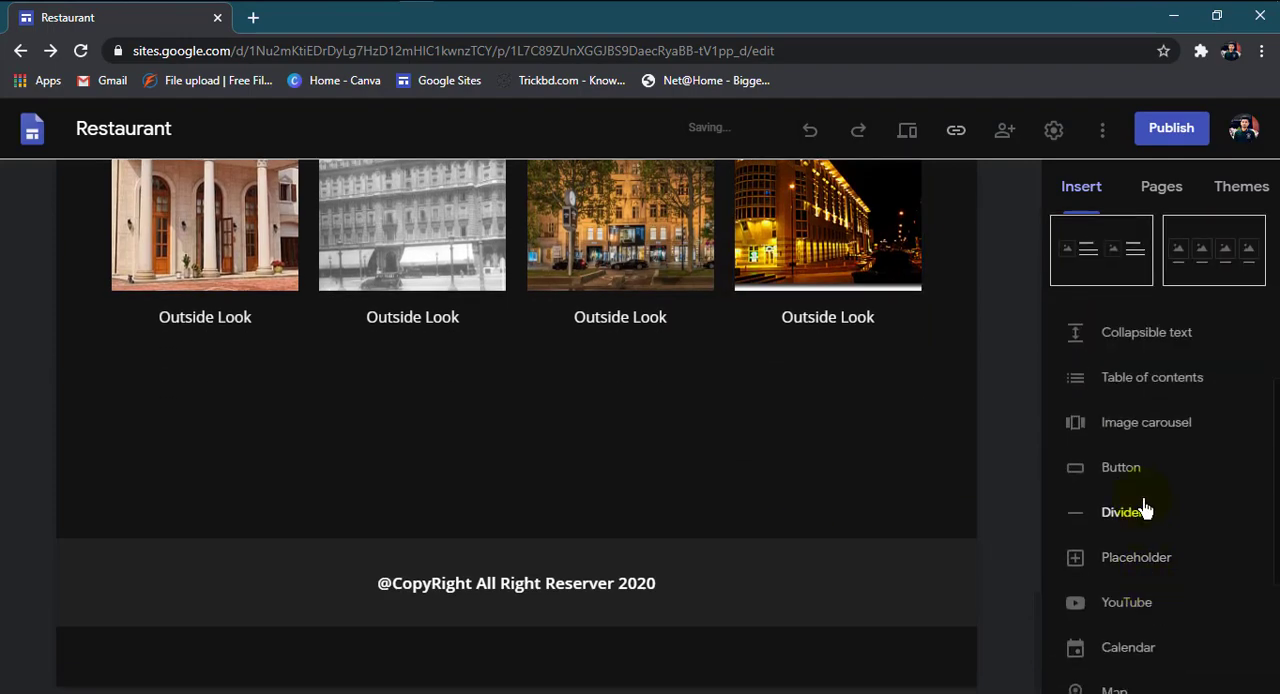
pyautogui.scroll(2, 1155, 470)
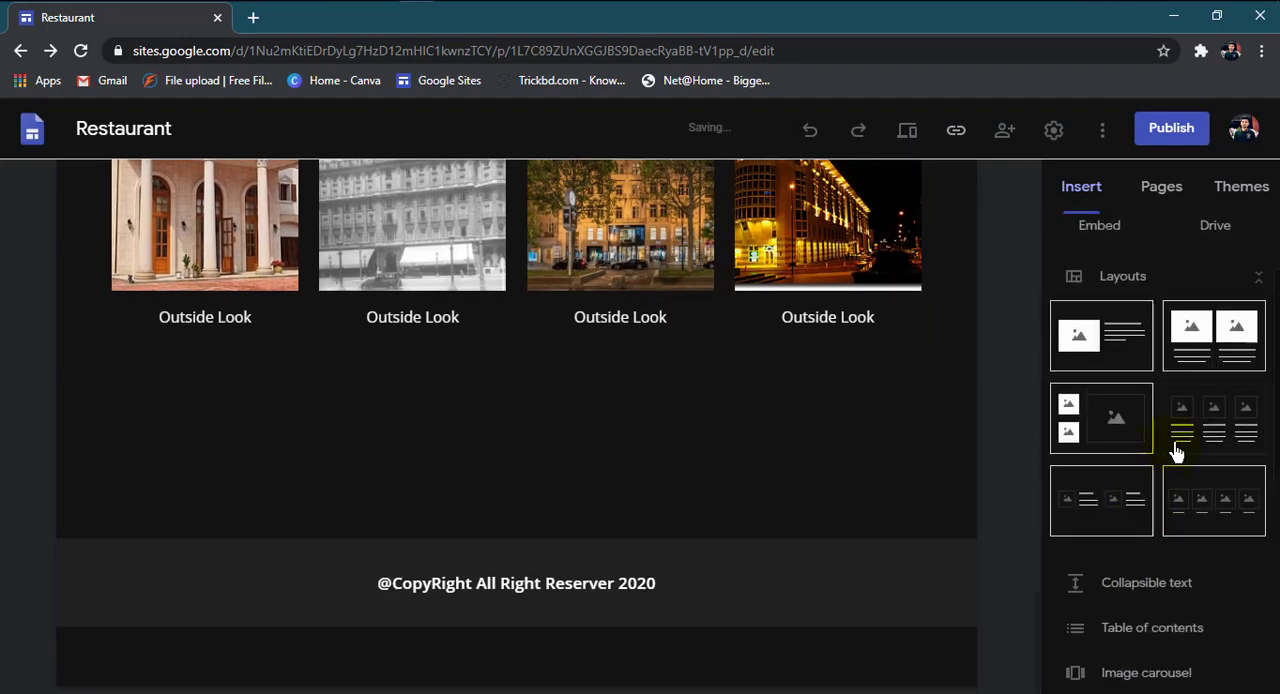
pyautogui.scroll(-4, 1170, 452)
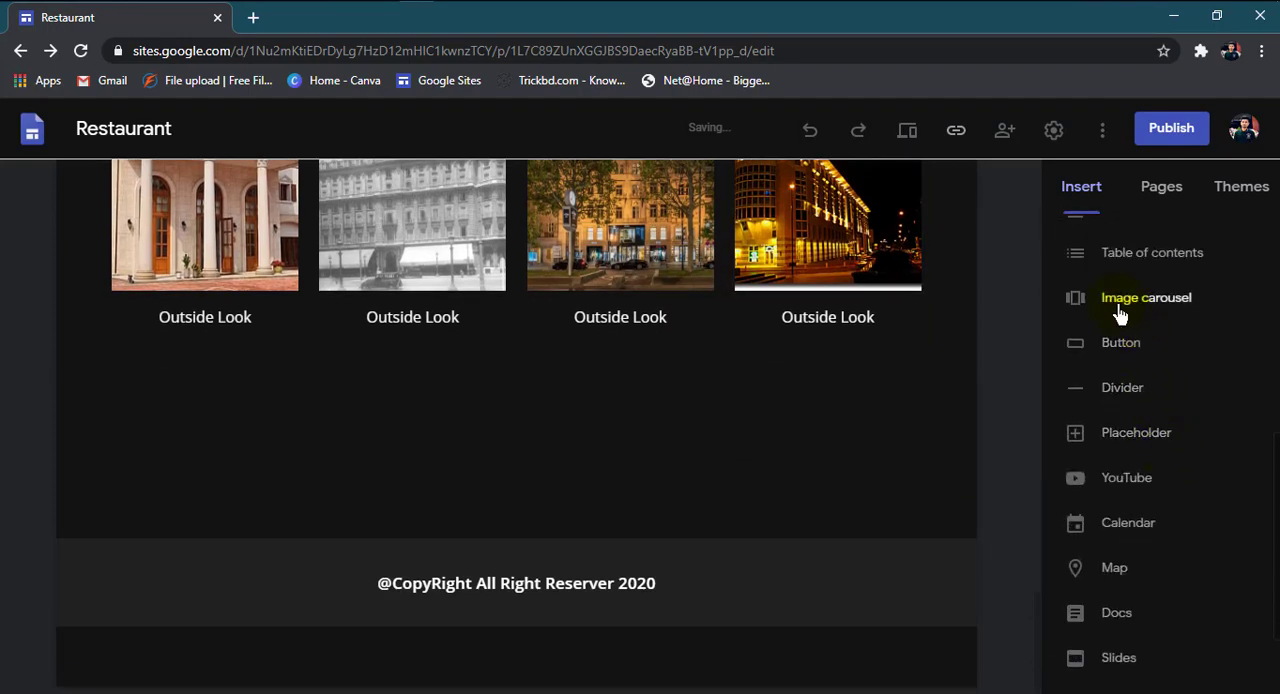
pyautogui.click(1115, 350)
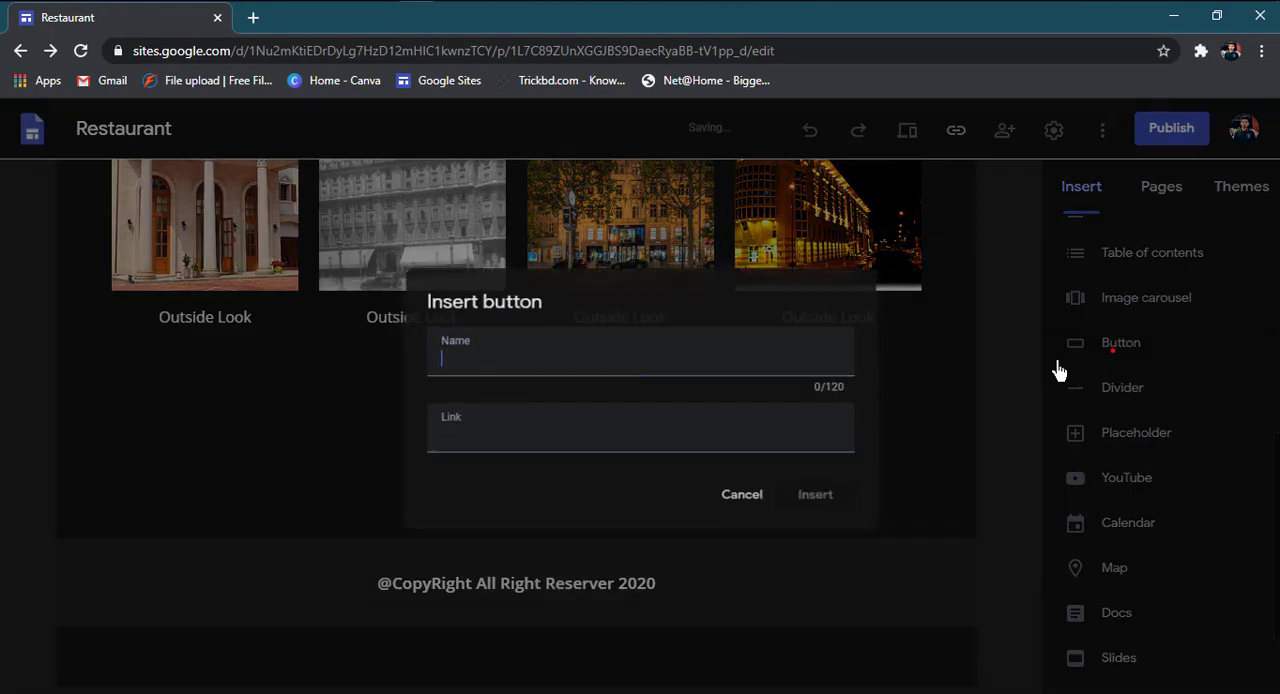
pyautogui.click(452, 368)
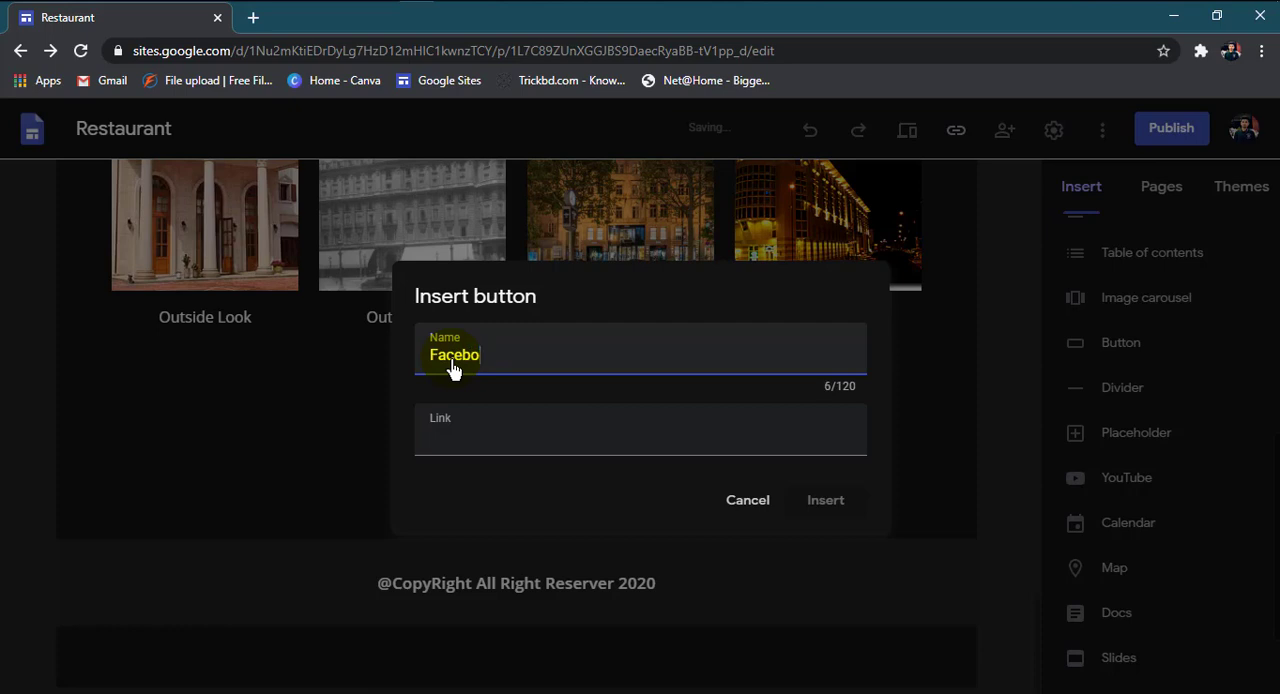
pyautogui.click(458, 444)
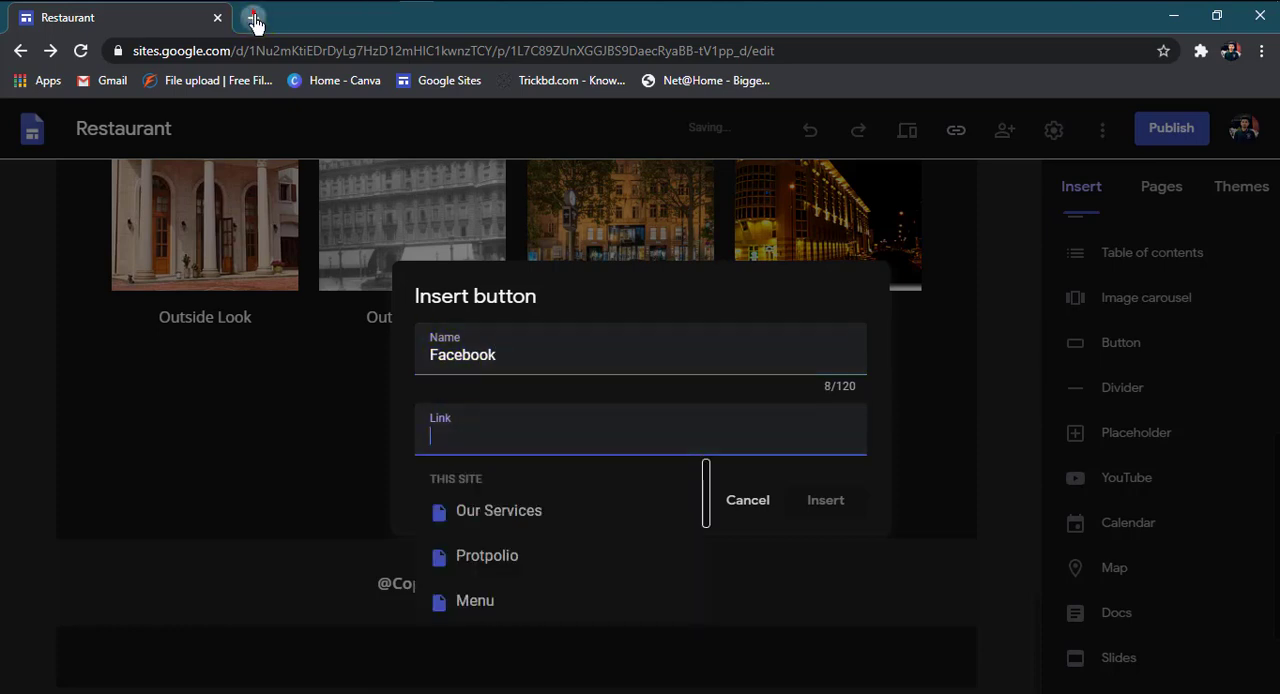
pyautogui.click(250, 19)
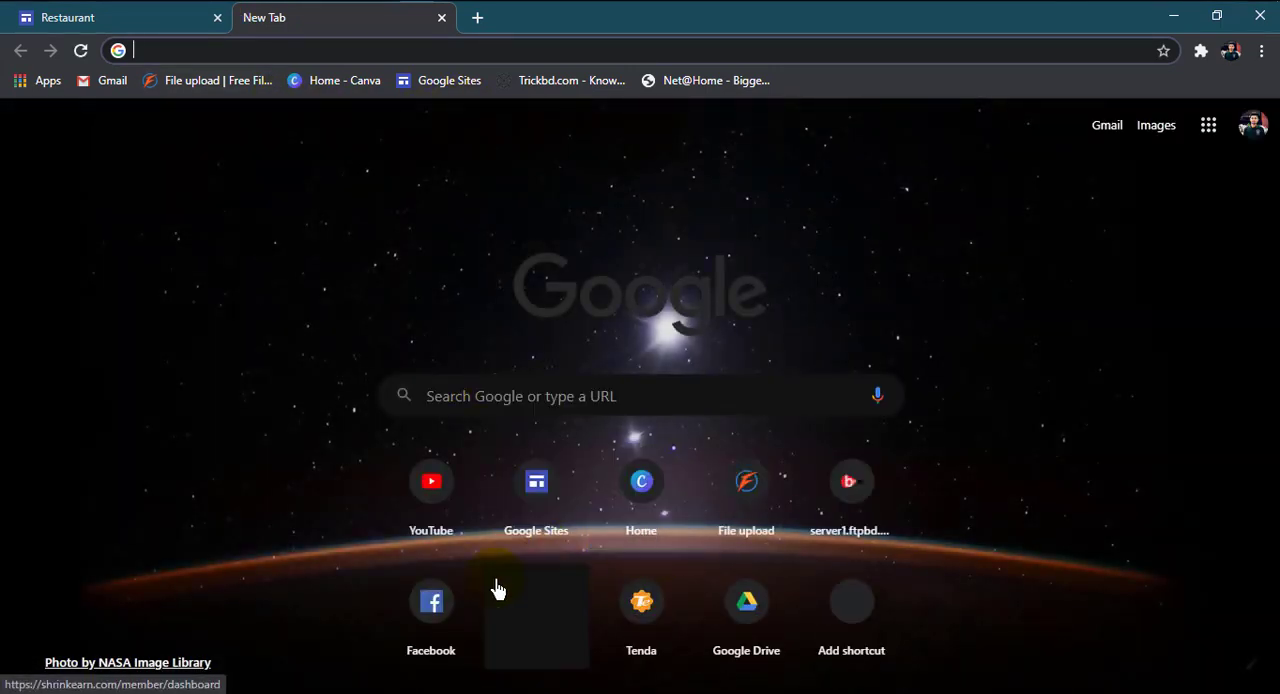
pyautogui.click(435, 566)
pyautogui.click(199, 58)
pyautogui.hotkey('ctrl', 'c')
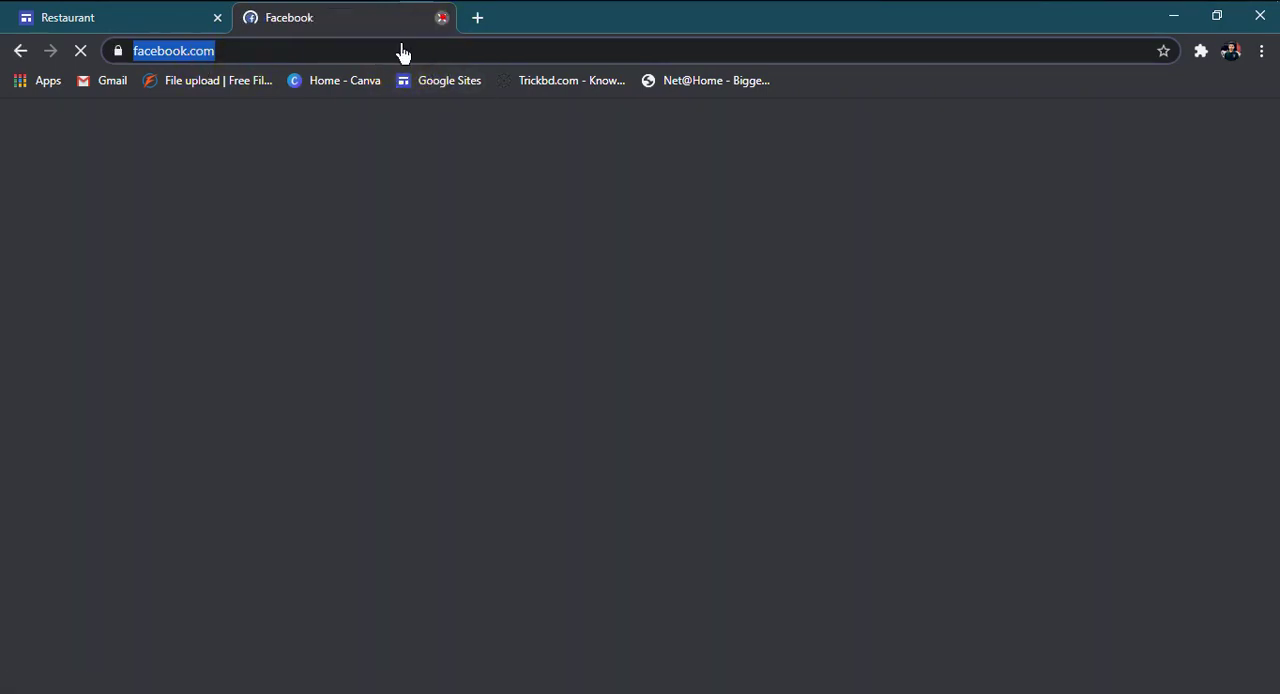
pyautogui.hotkey('ctrl', 'w')
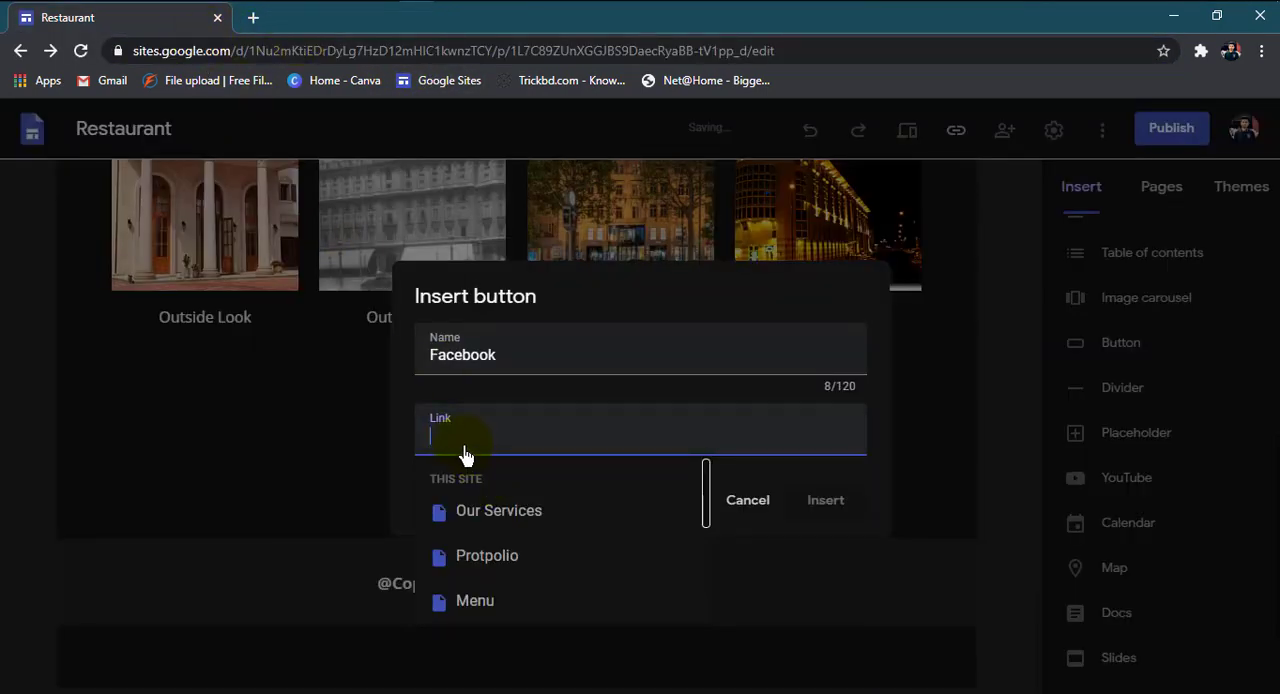
pyautogui.hotkey('ctrl', 'v')
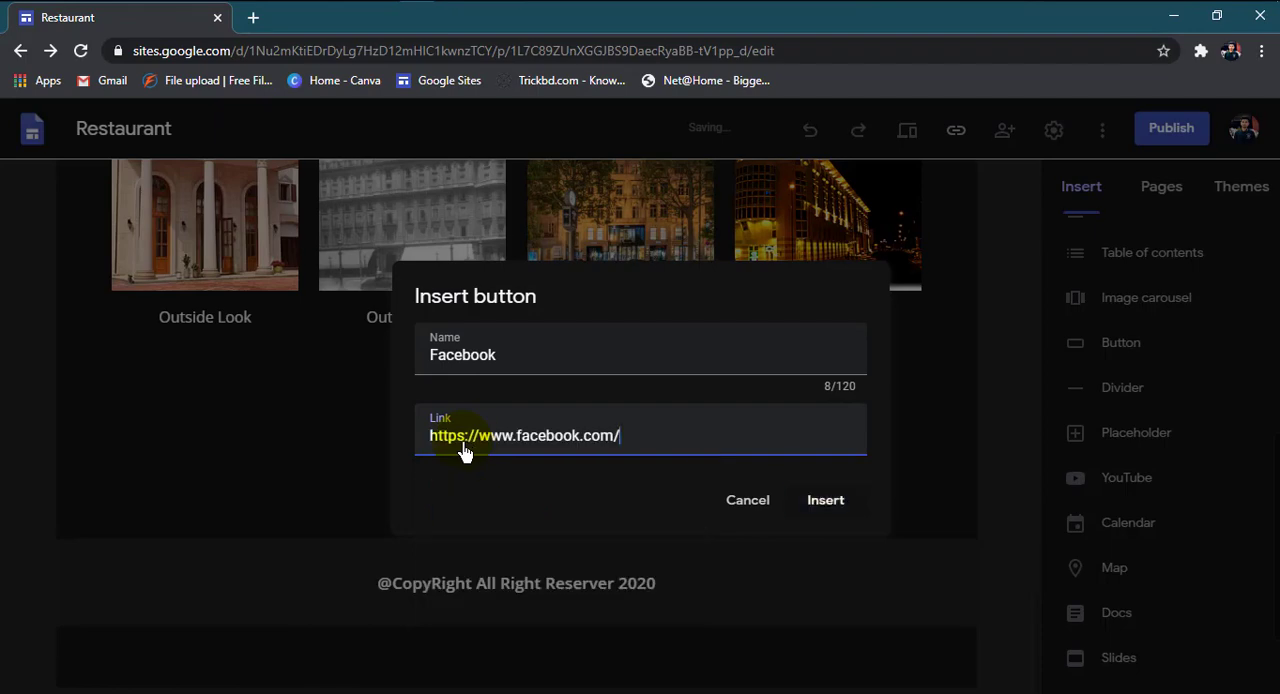
pyautogui.click(816, 500)
pyautogui.click(306, 434)
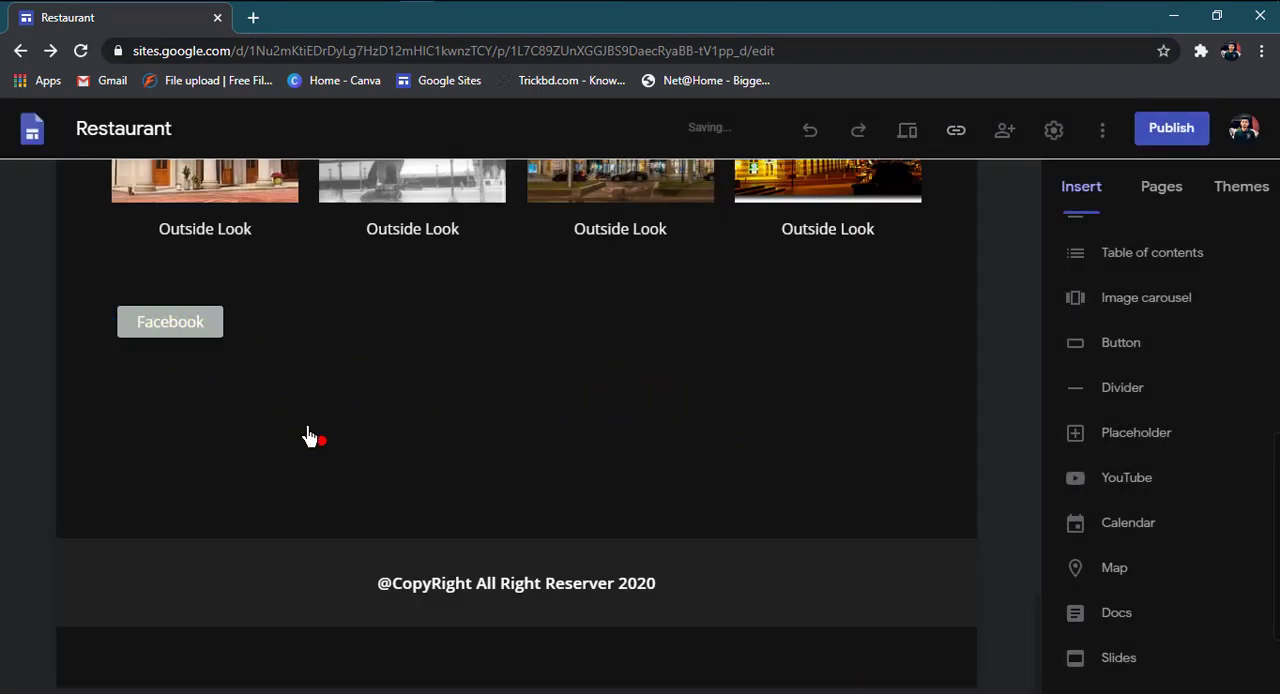
# Step: Set the background of the Facebook button's section to Emphasis 1
pyautogui.click(185, 330)
pyautogui.click(33, 292)
pyautogui.moveTo(146, 453)
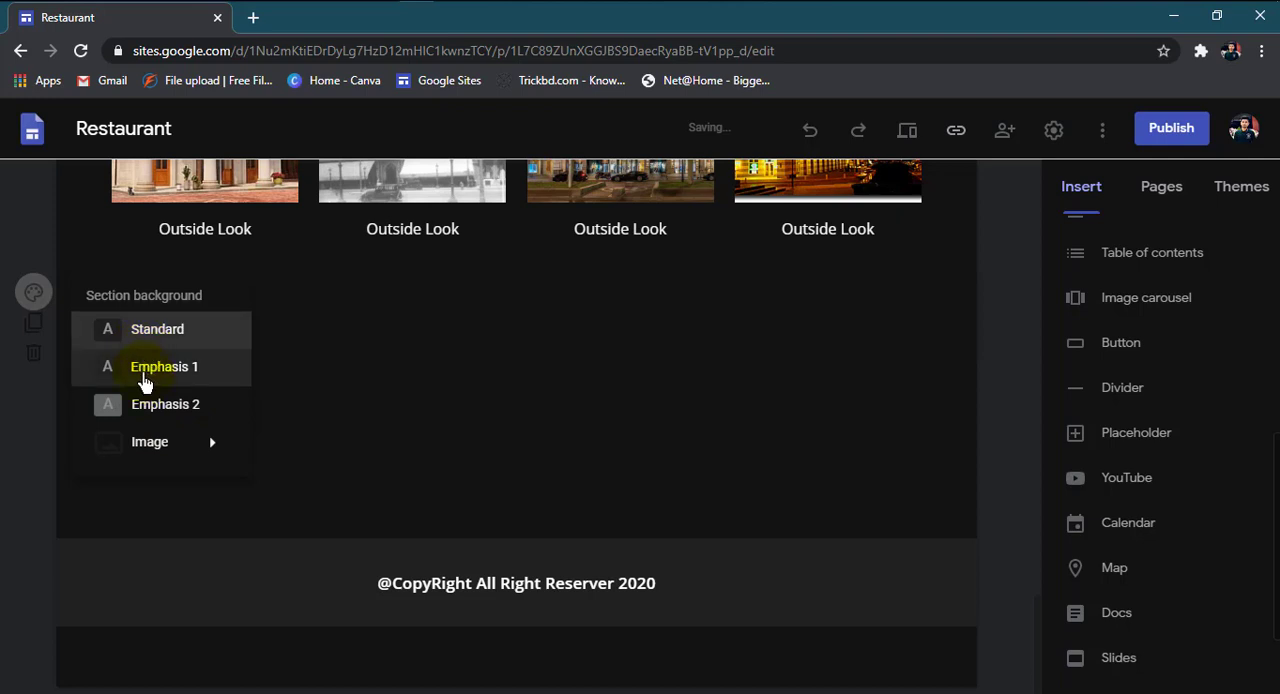
pyautogui.click(145, 378)
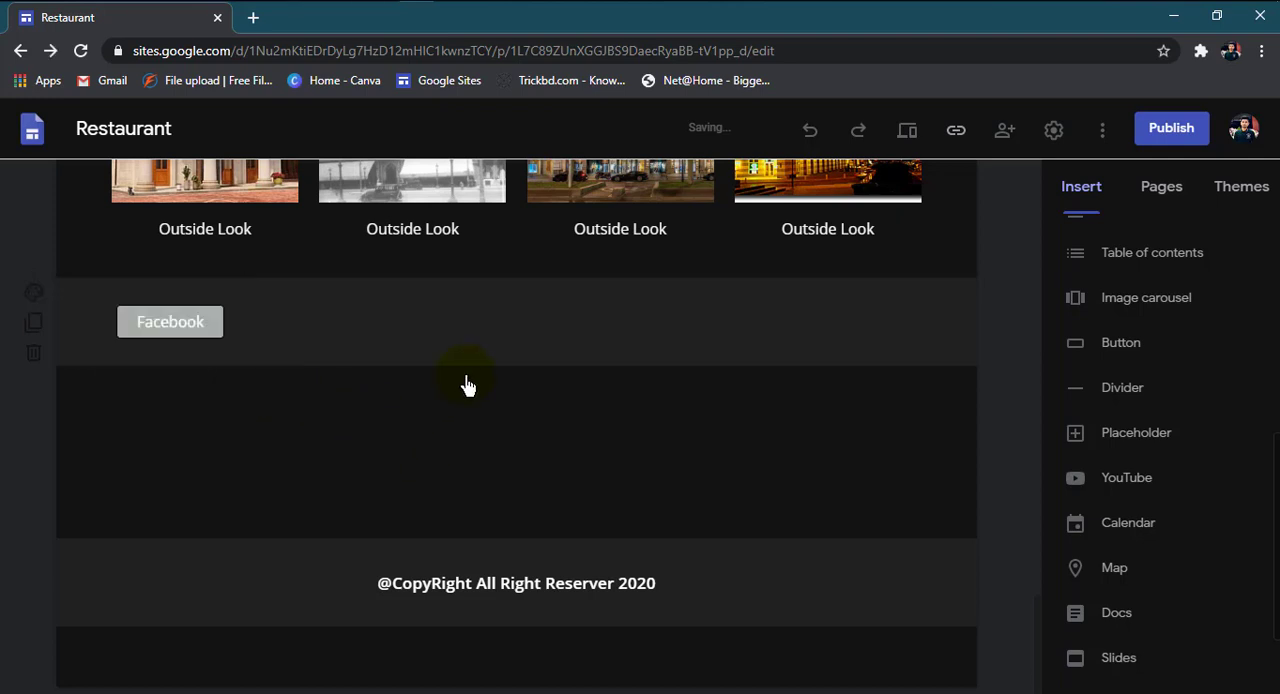
pyautogui.click(455, 346)
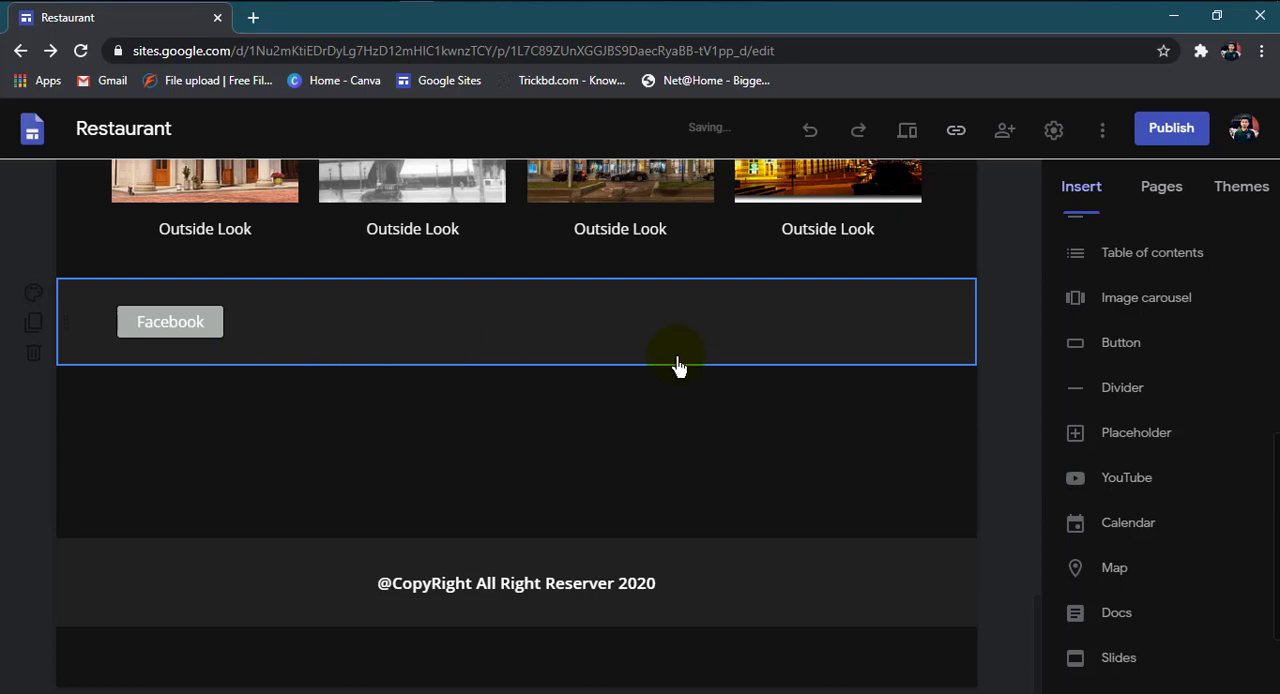
# Step: Change the Facebook button's style to Outlined
pyautogui.click(172, 328)
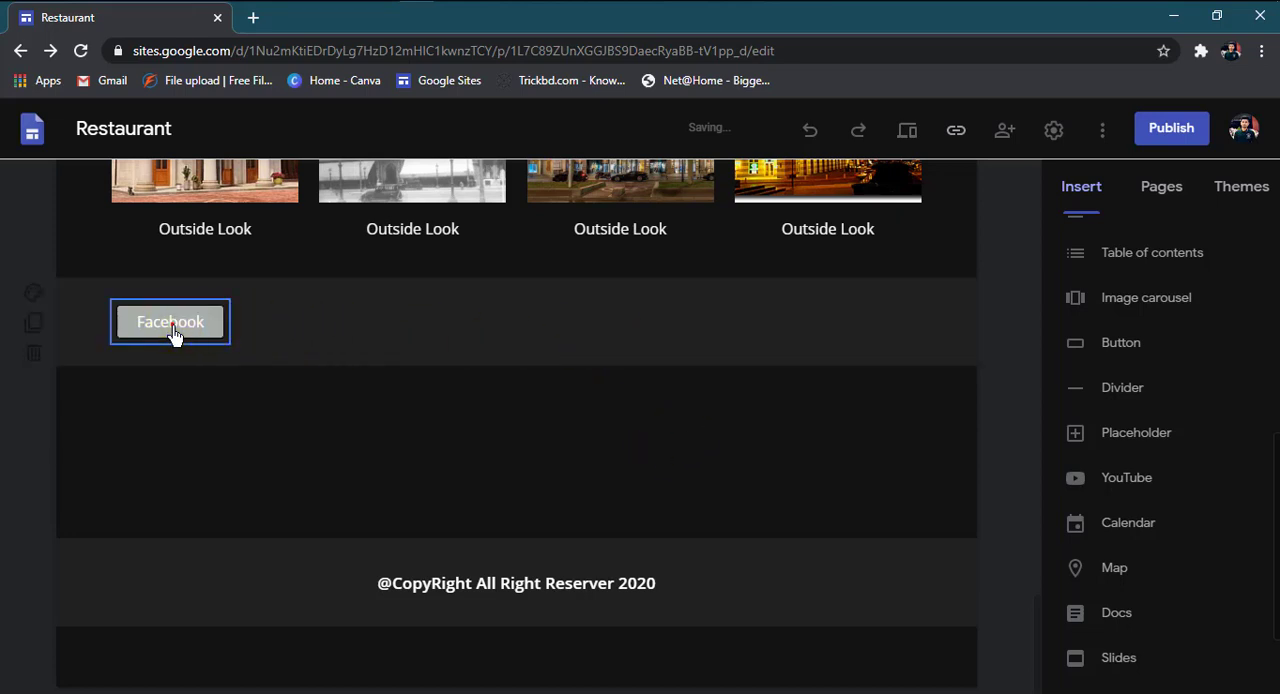
pyautogui.click(172, 330)
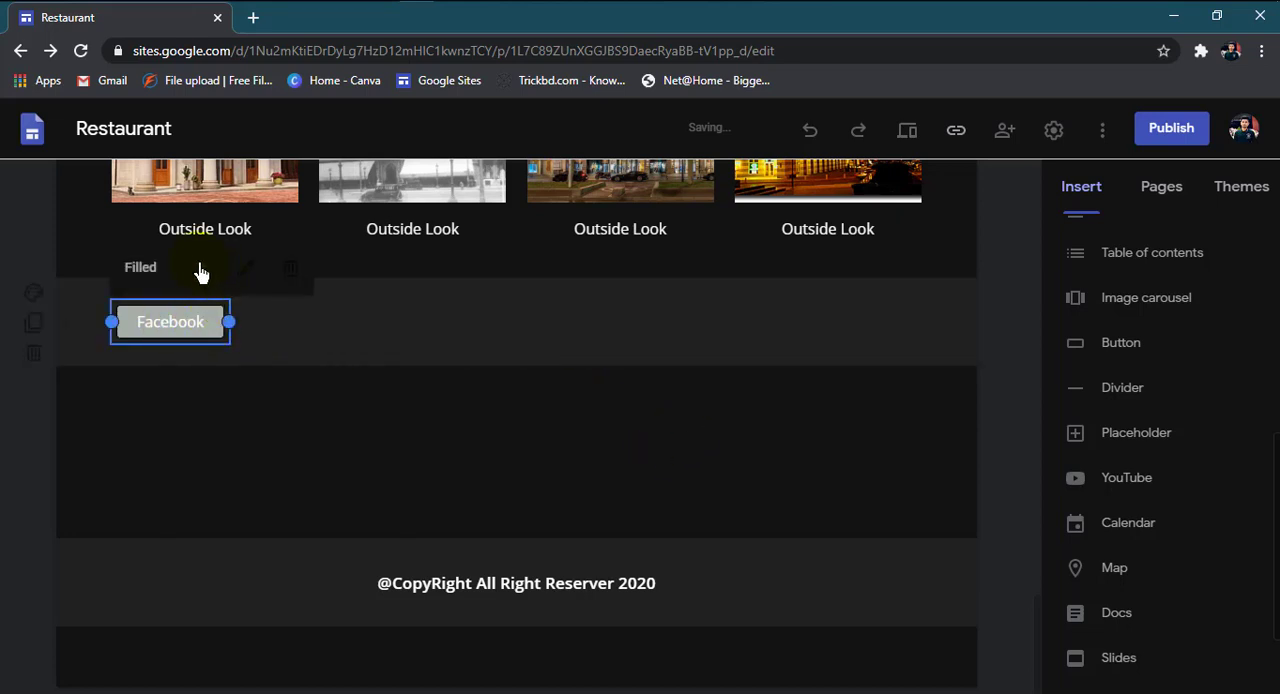
pyautogui.click(201, 268)
pyautogui.click(170, 305)
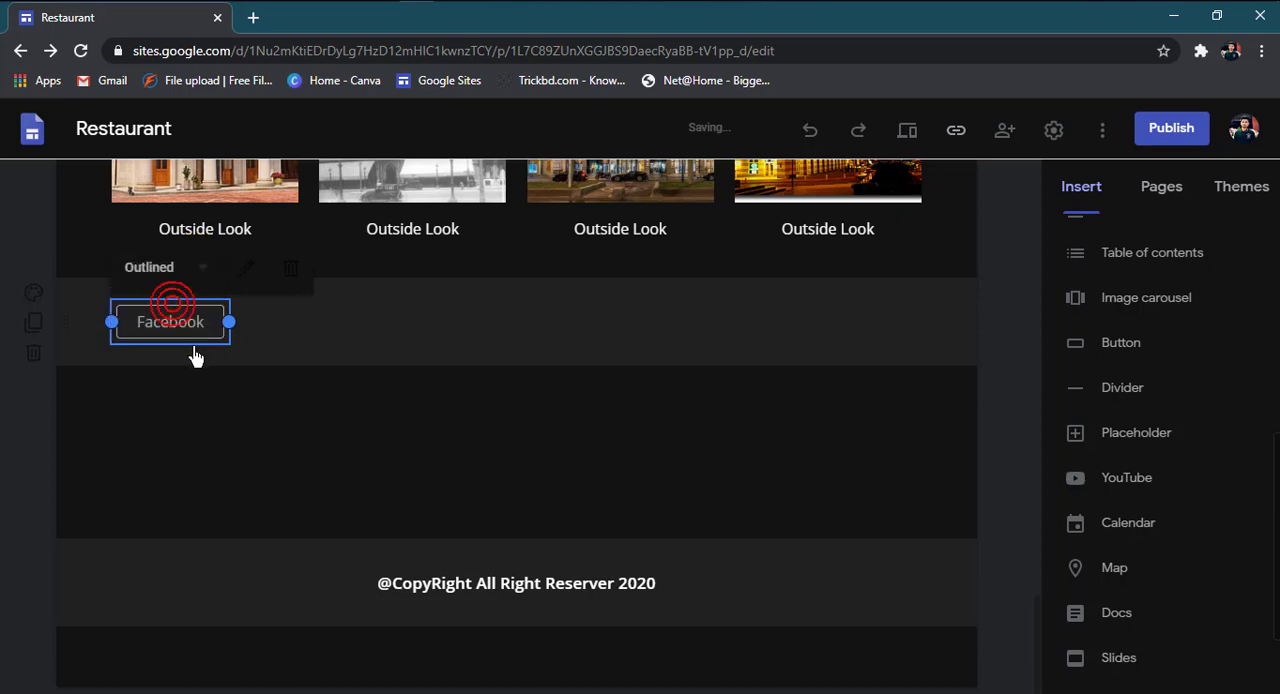
pyautogui.click(198, 398)
# Step: Check the Facebook button's available styles and its name and link settings
pyautogui.click(201, 318)
pyautogui.click(201, 268)
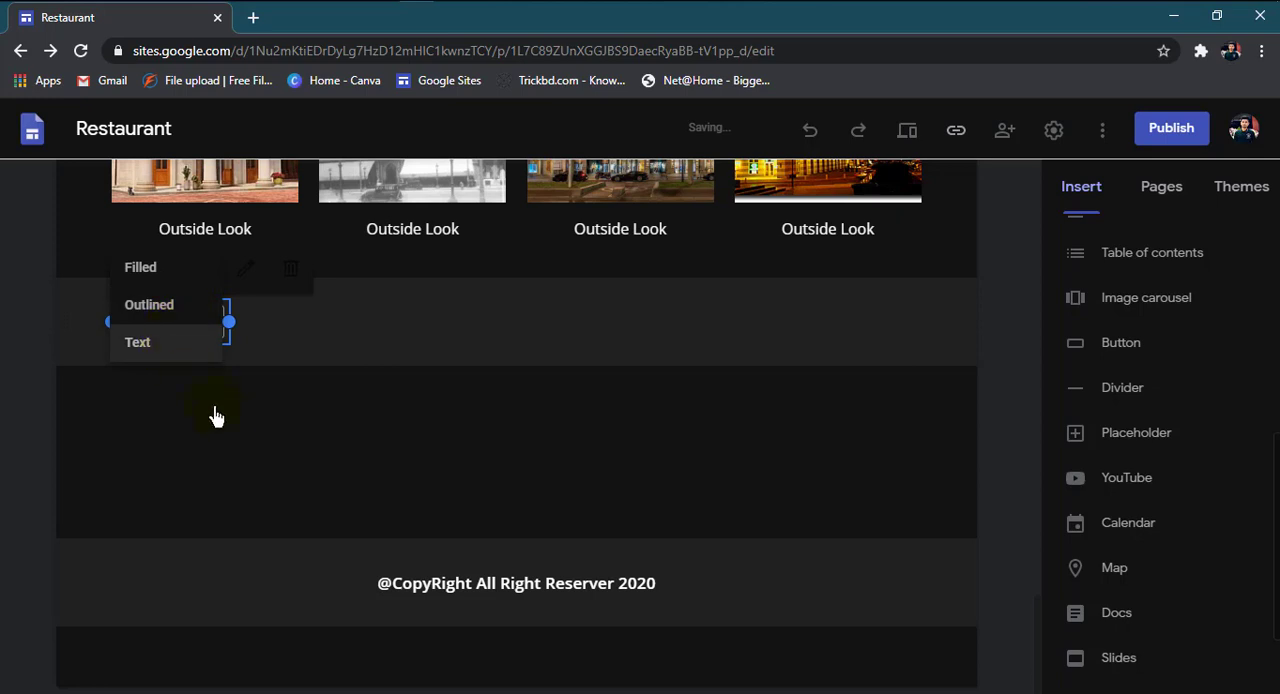
pyautogui.click(260, 393)
pyautogui.click(207, 326)
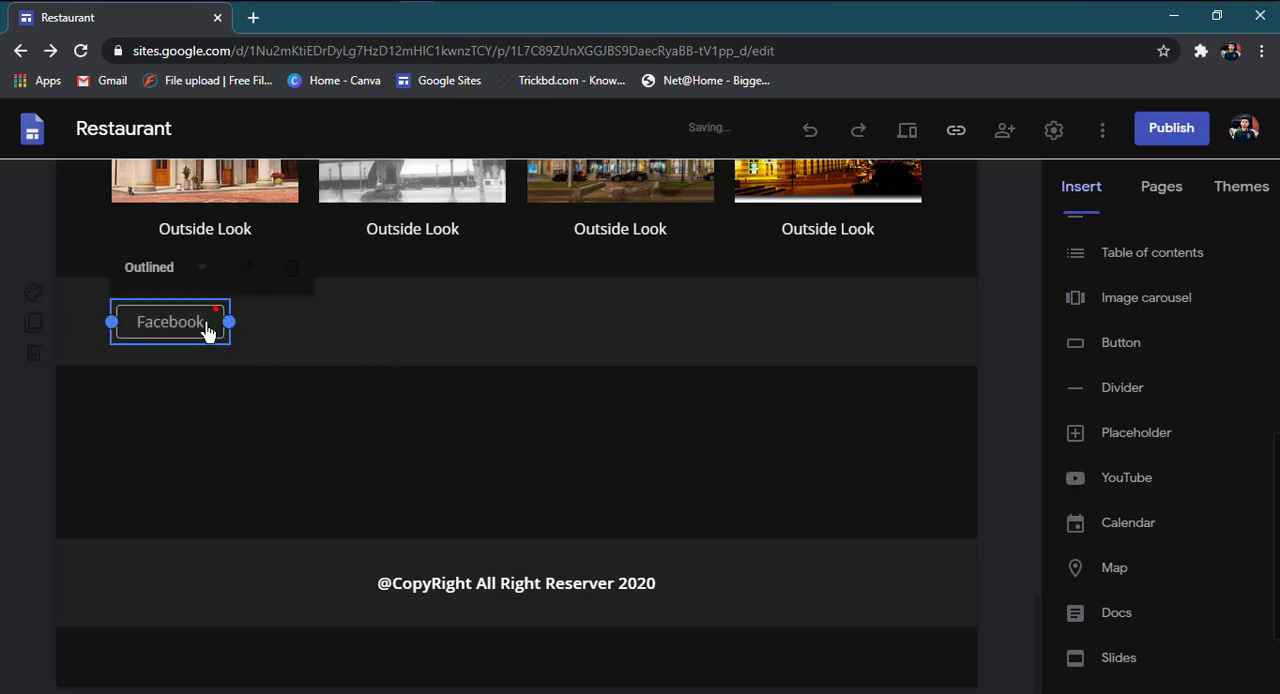
pyautogui.click(245, 272)
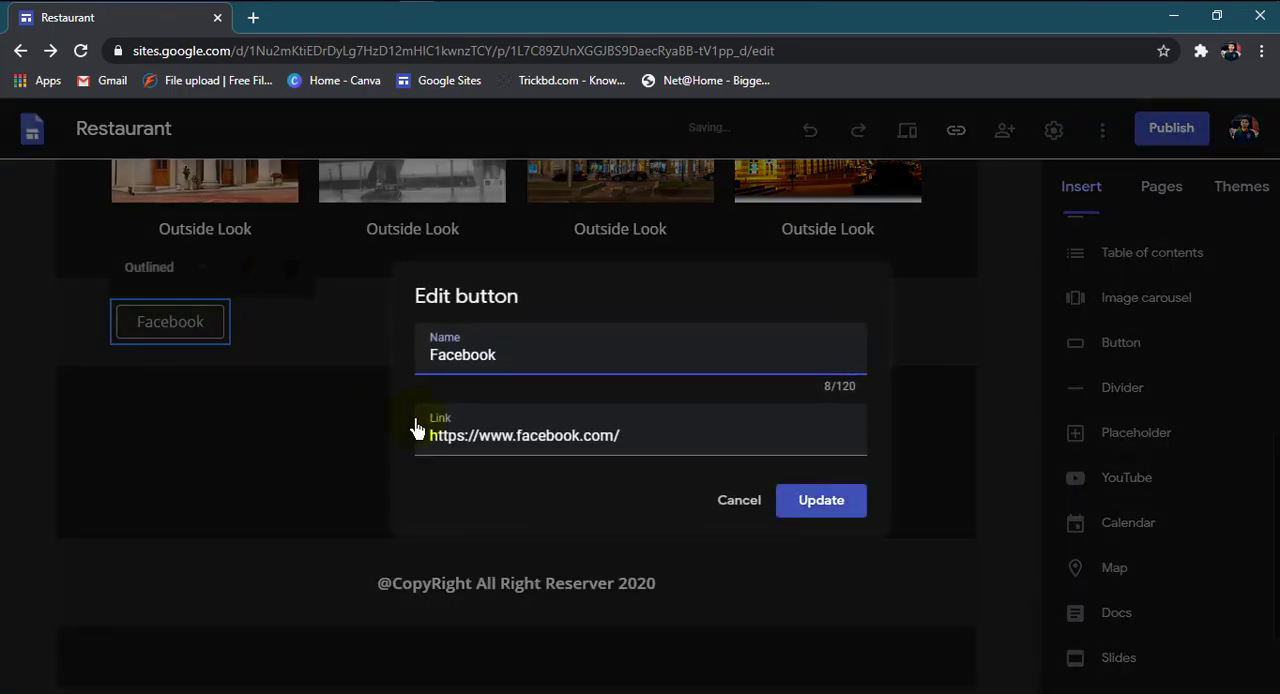
pyautogui.click(822, 505)
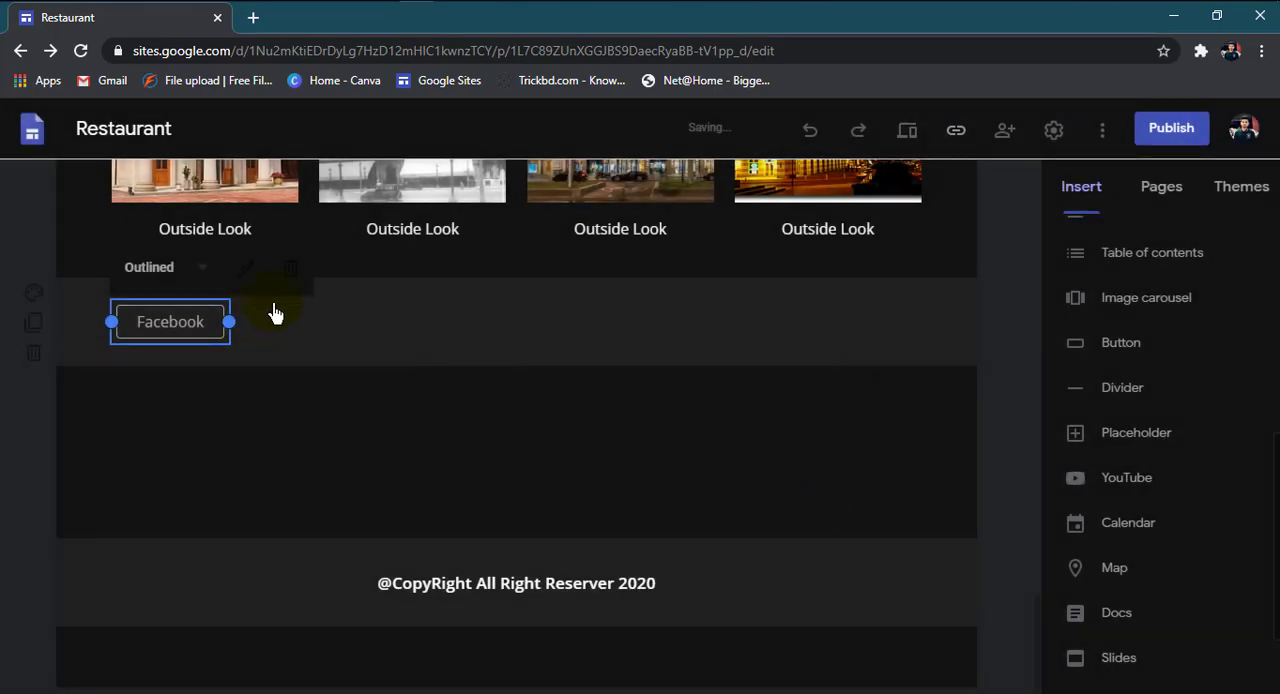
# Step: Try the Text style on the Facebook button, and return it to Outlined
pyautogui.click(192, 272)
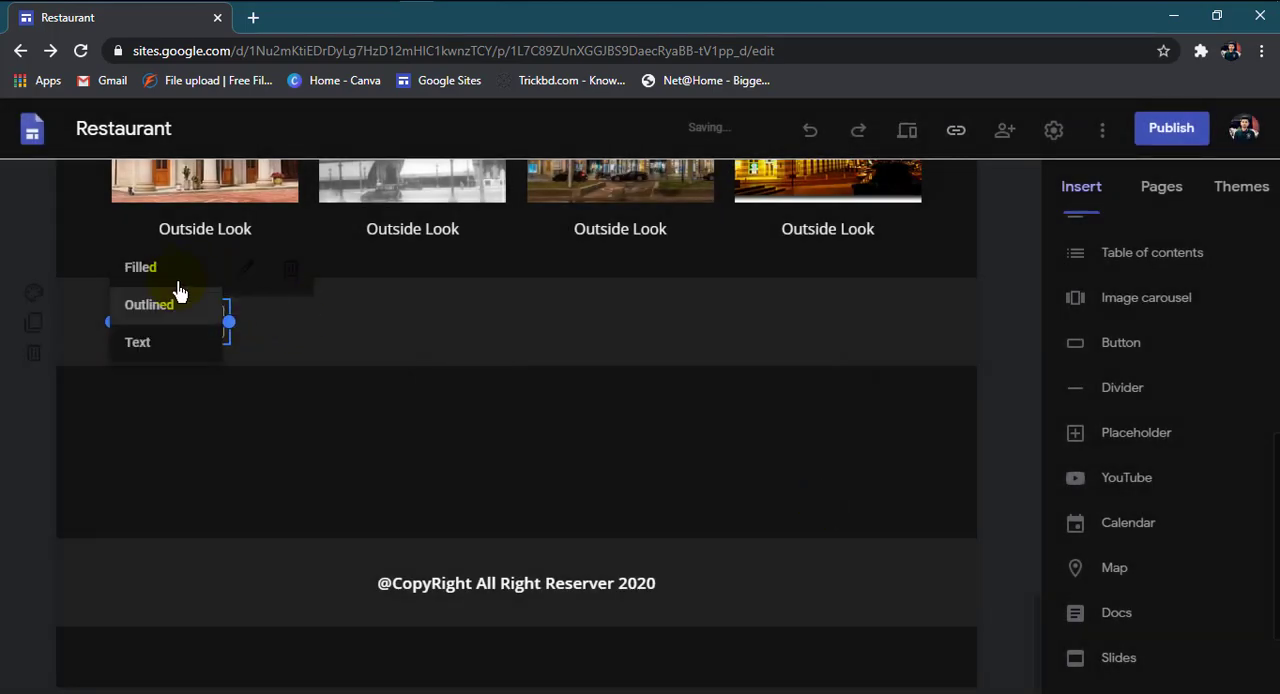
pyautogui.click(167, 353)
pyautogui.click(194, 396)
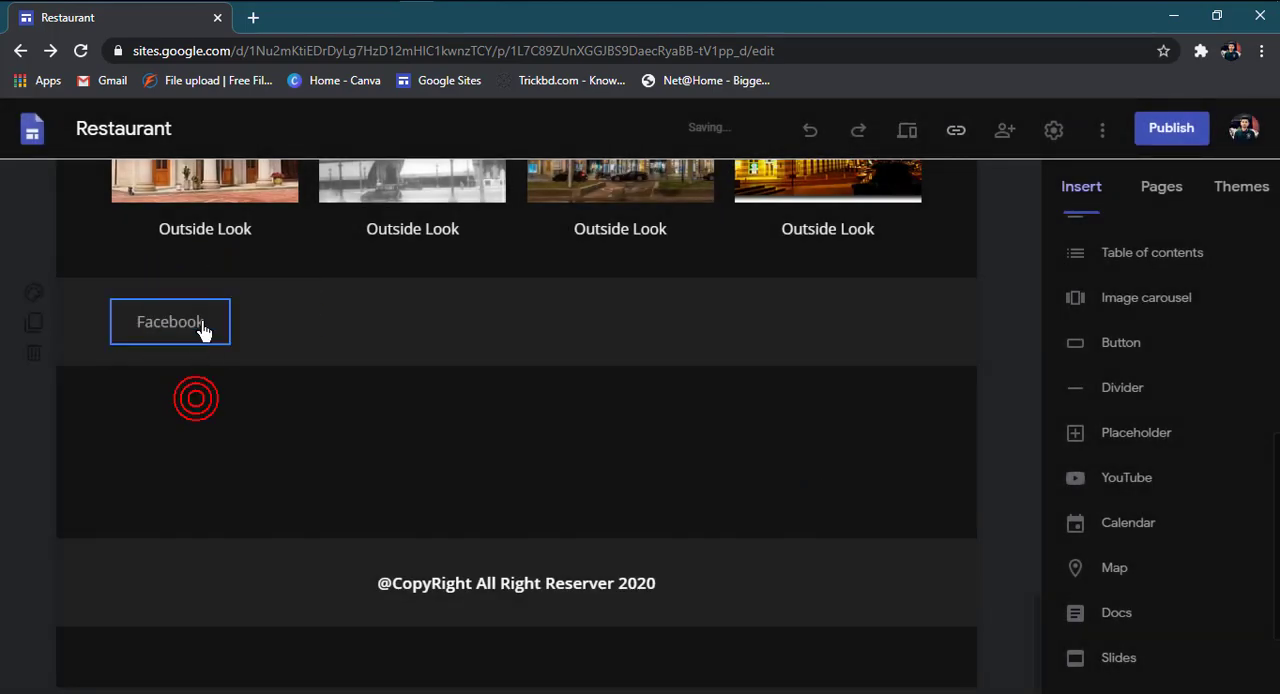
pyautogui.click(187, 333)
pyautogui.click(194, 281)
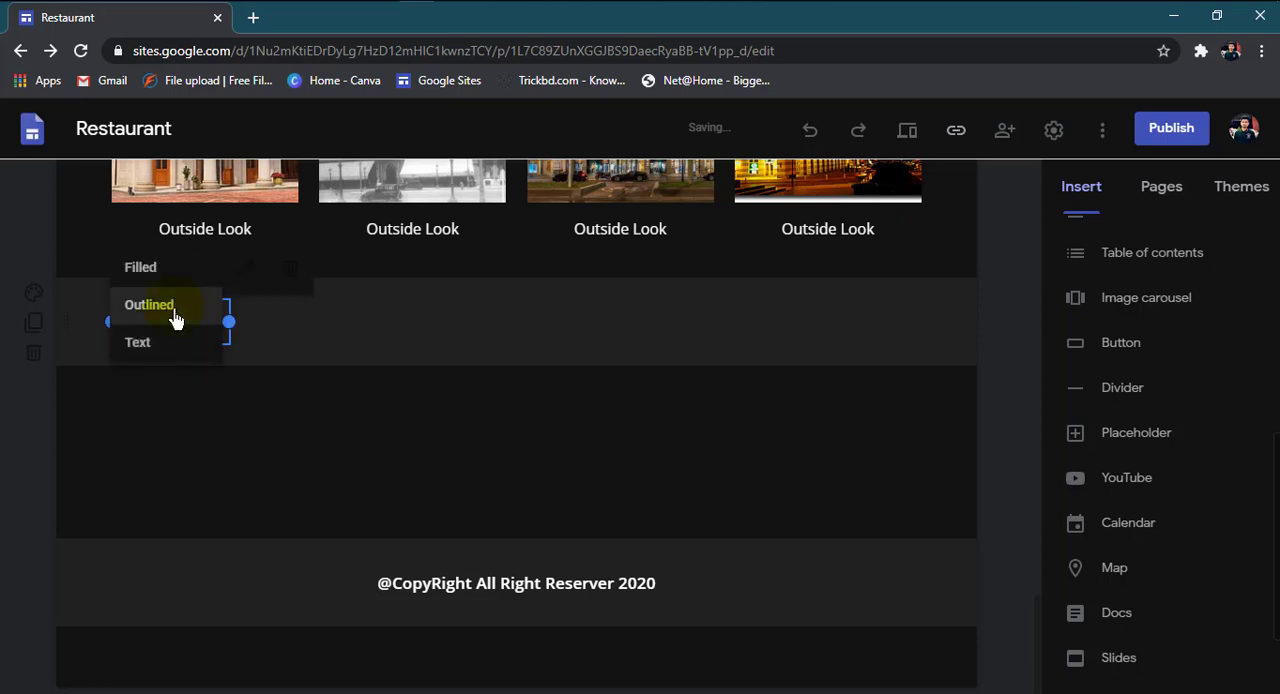
pyautogui.click(173, 307)
pyautogui.click(310, 447)
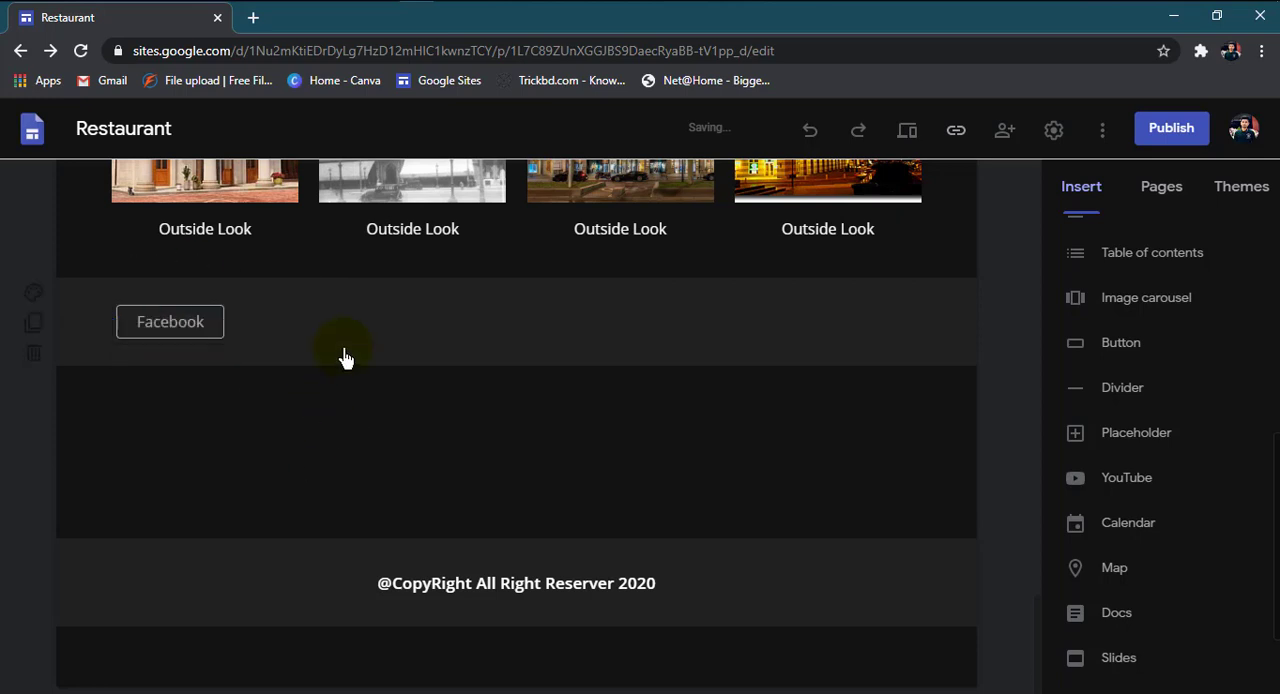
pyautogui.click(1121, 344)
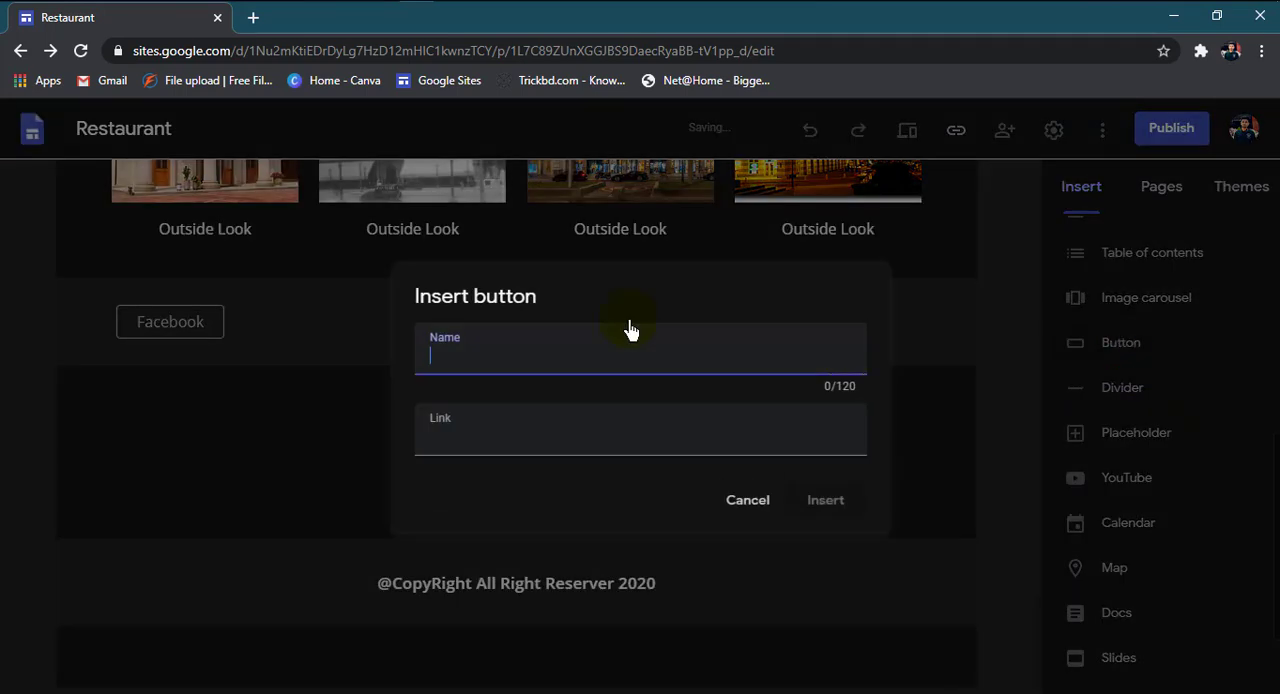
pyautogui.write('Twitter')
pyautogui.click(470, 450)
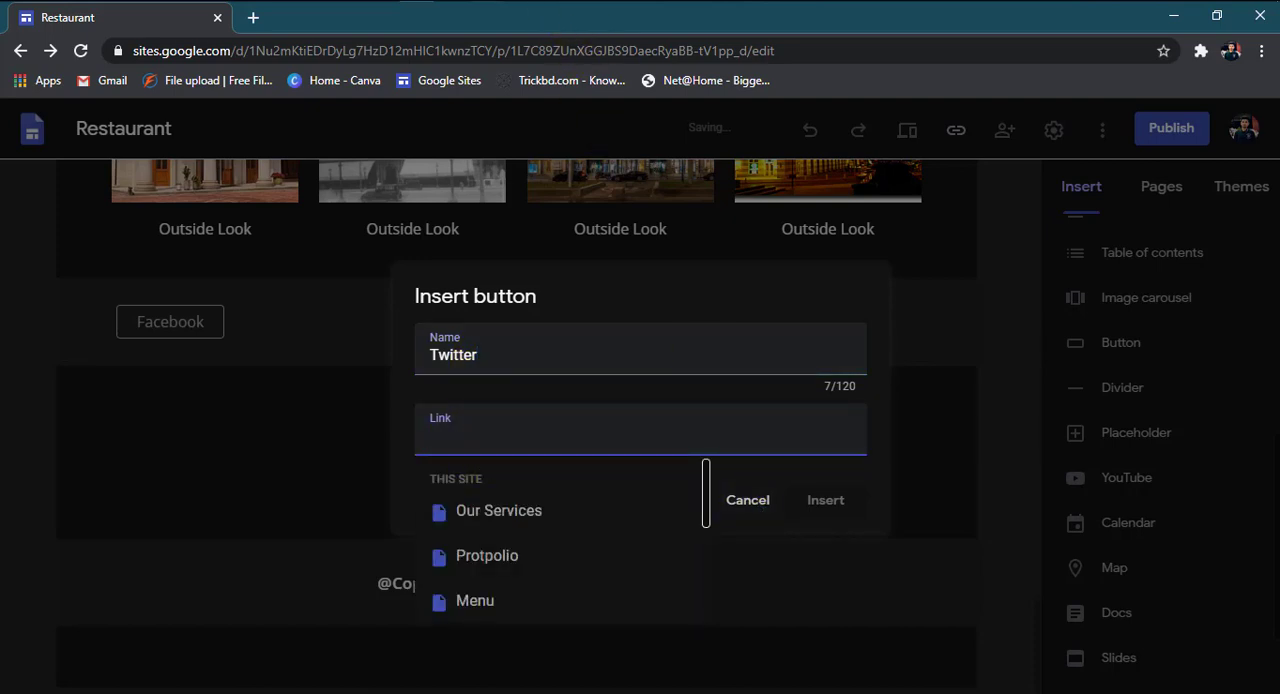
pyautogui.write('https://twitter.com/?lang=en')
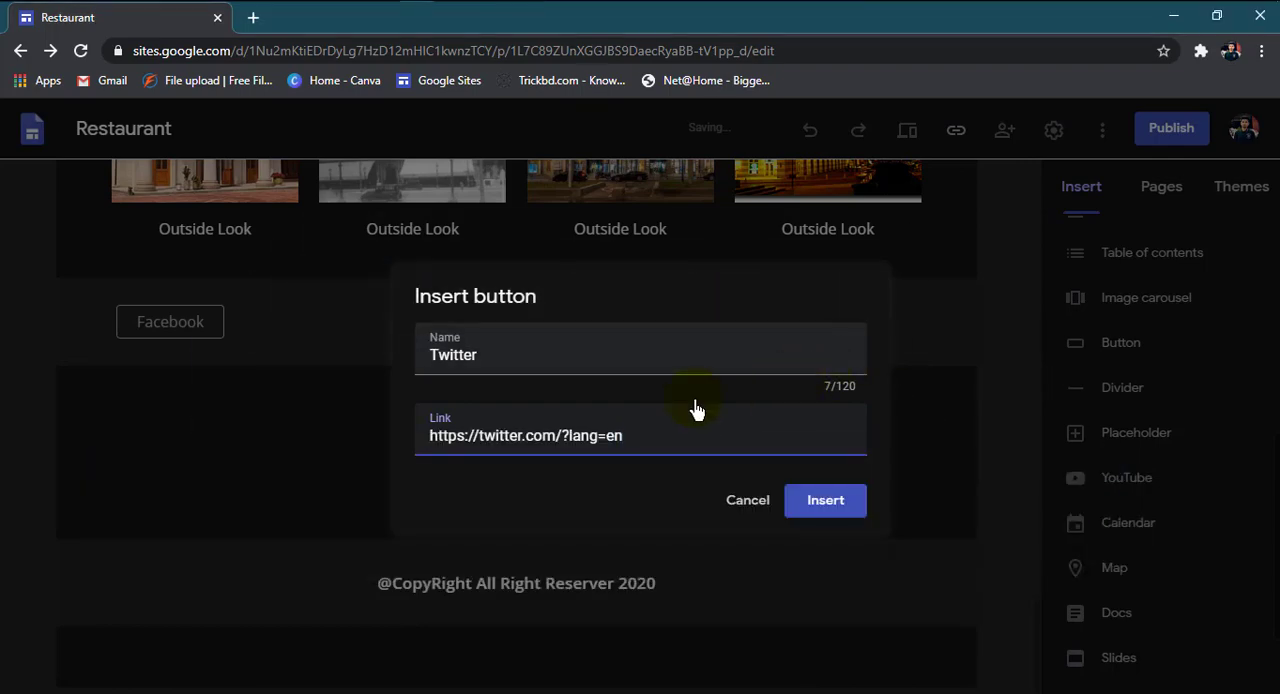
pyautogui.click(829, 502)
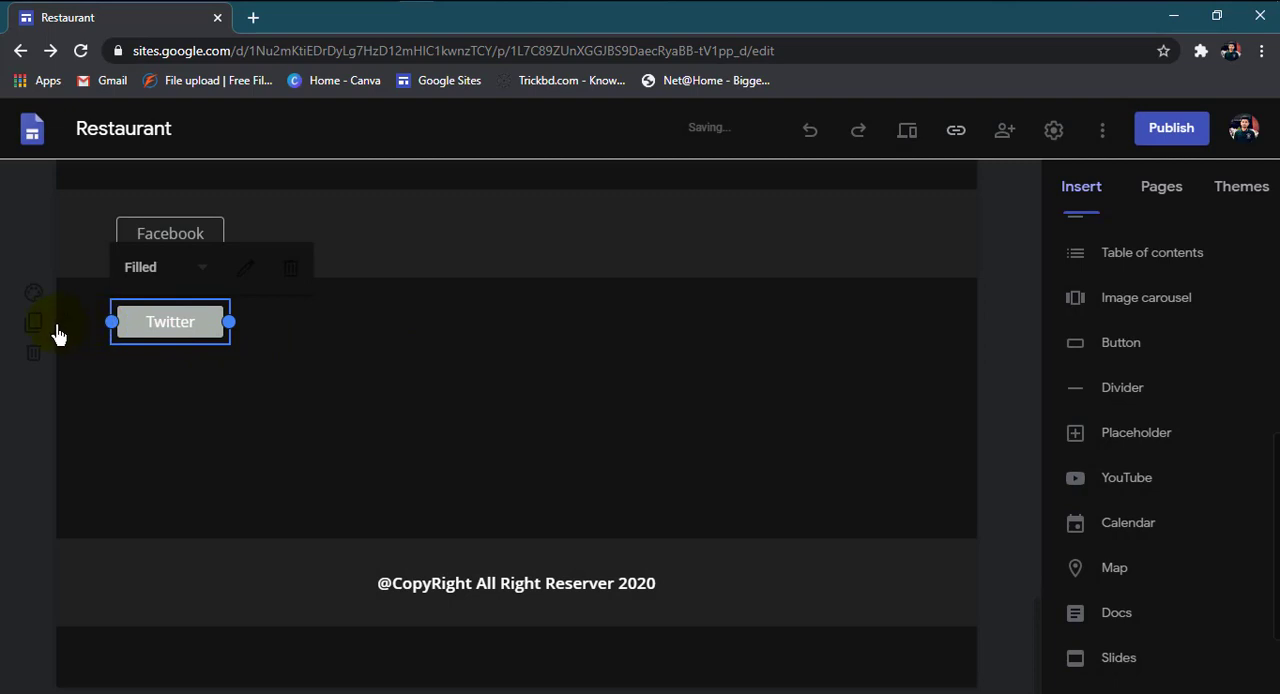
# Step: Move the Twitter button's section above the Facebook button's section
pyautogui.moveTo(73, 336); pyautogui.dragTo(211, 252)
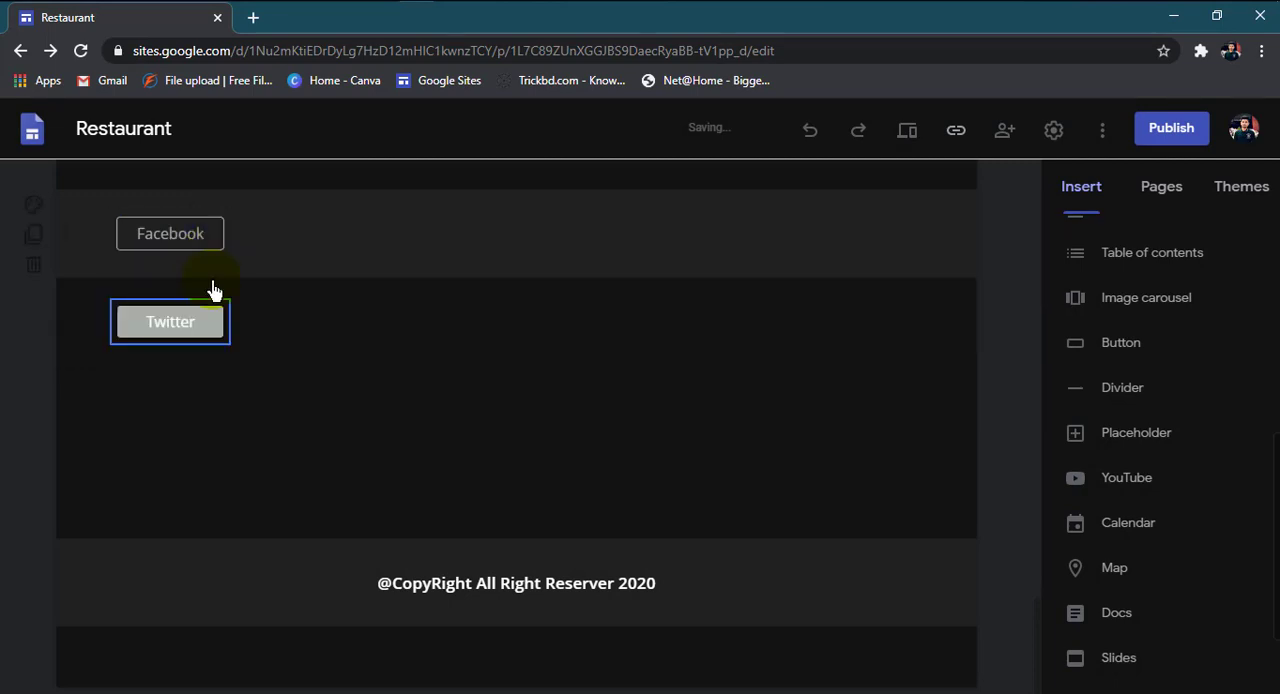
pyautogui.click(97, 332)
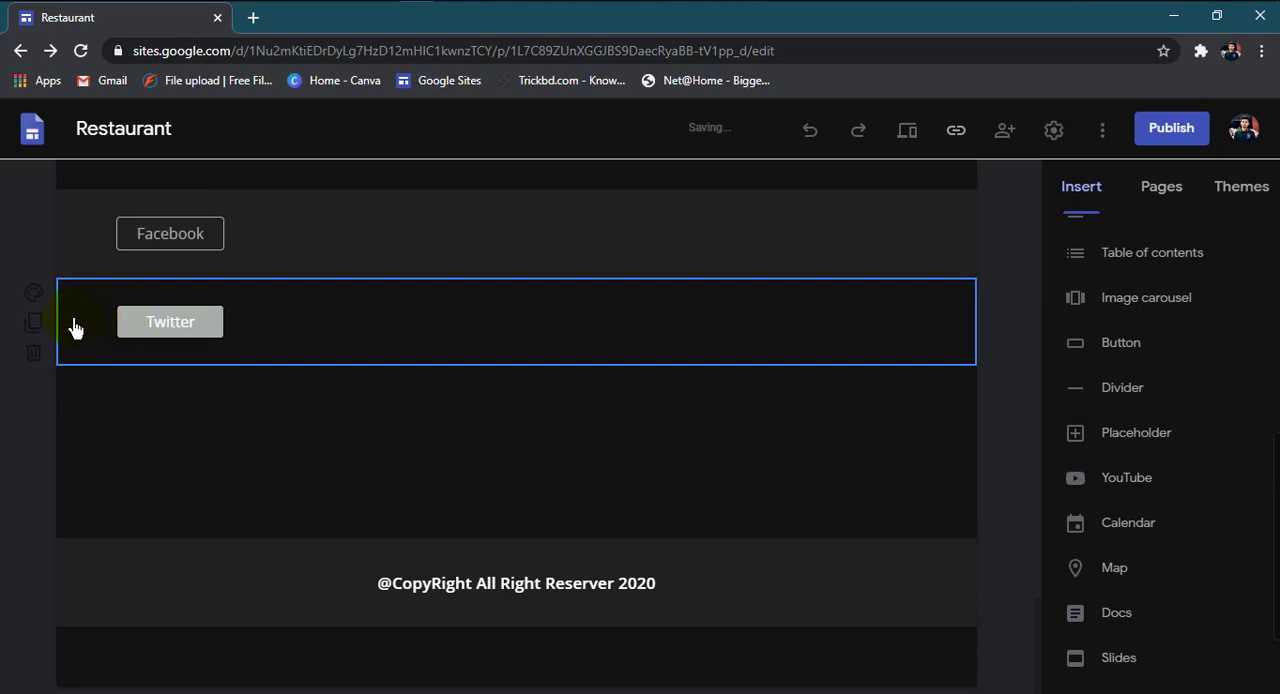
pyautogui.moveTo(74, 328); pyautogui.dragTo(247, 234)
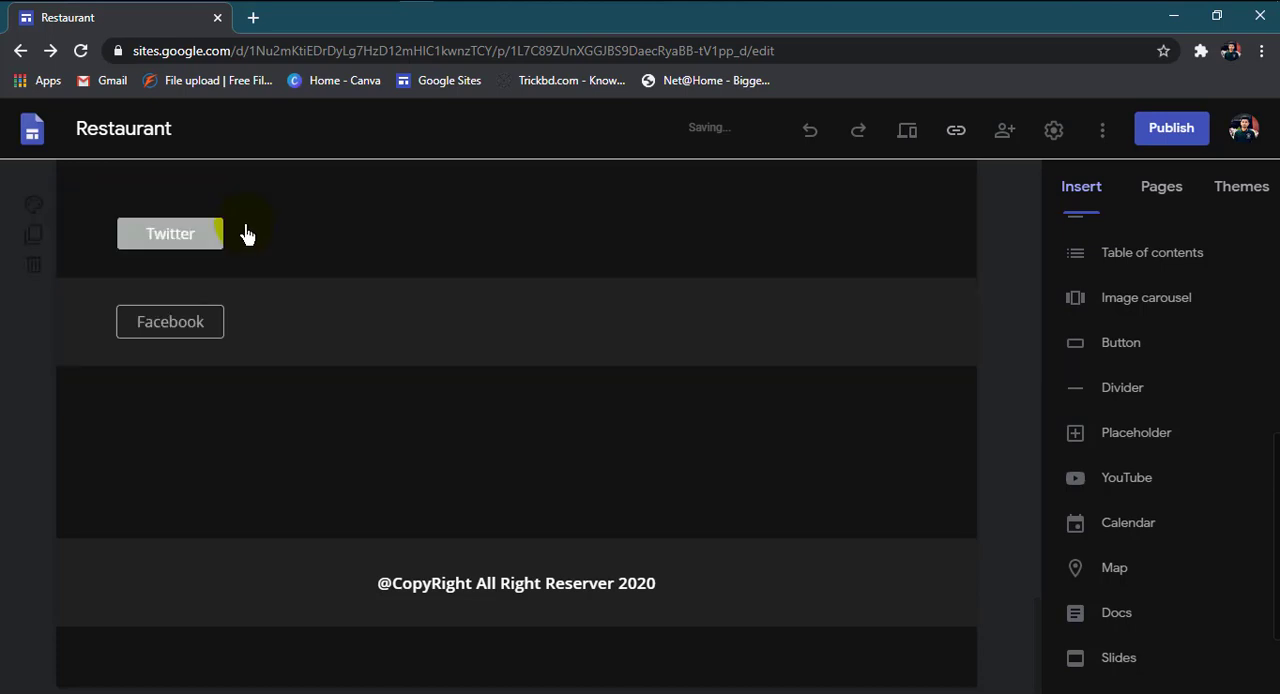
pyautogui.click(267, 338)
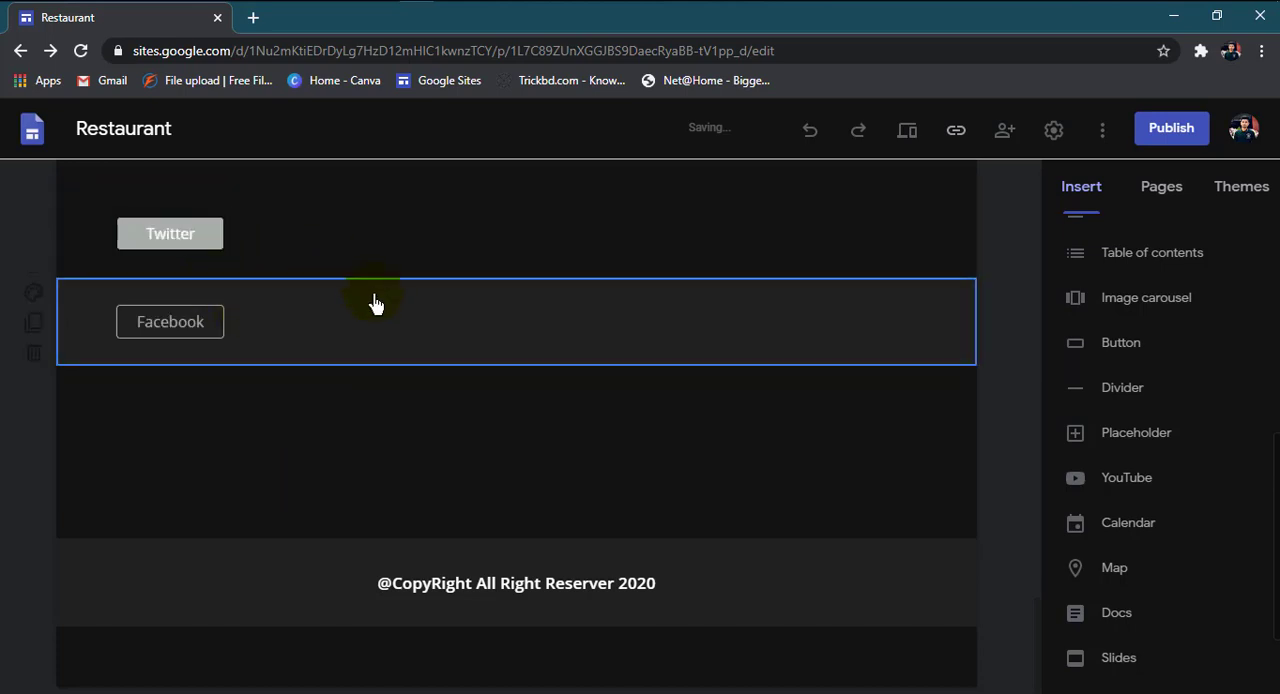
pyautogui.click(261, 249)
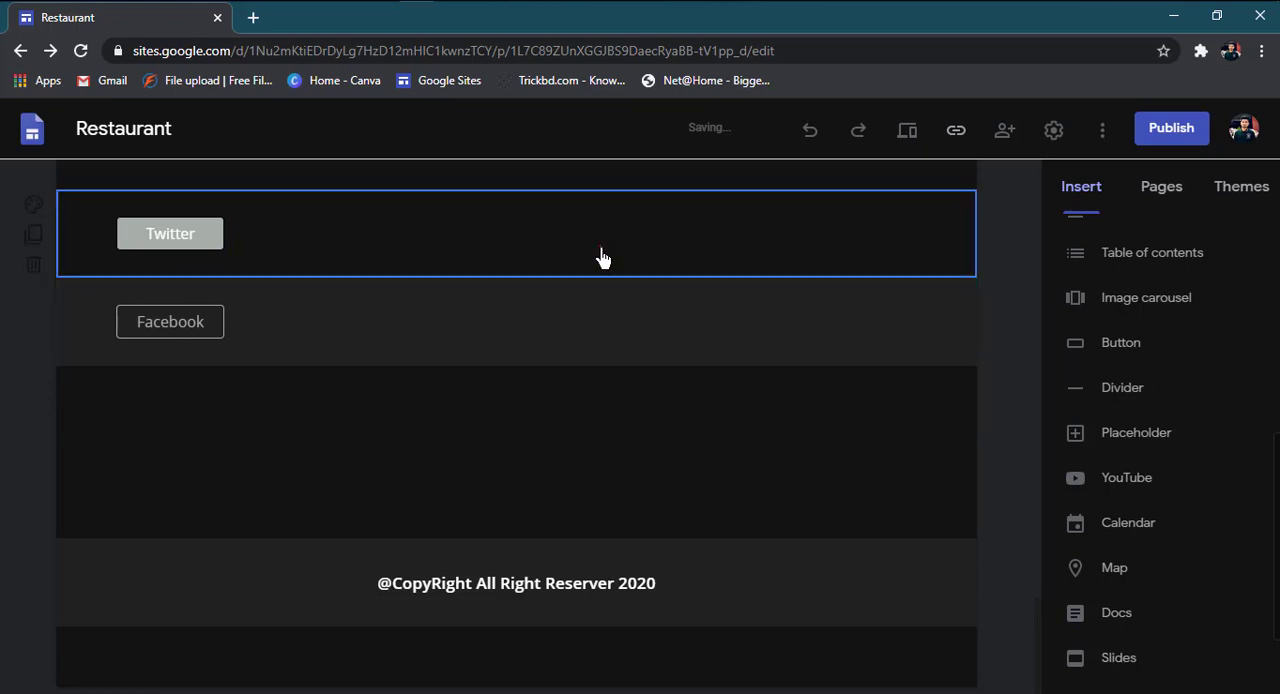
# Step: Preview the restaurant site as visitors see it
pyautogui.click(912, 138)
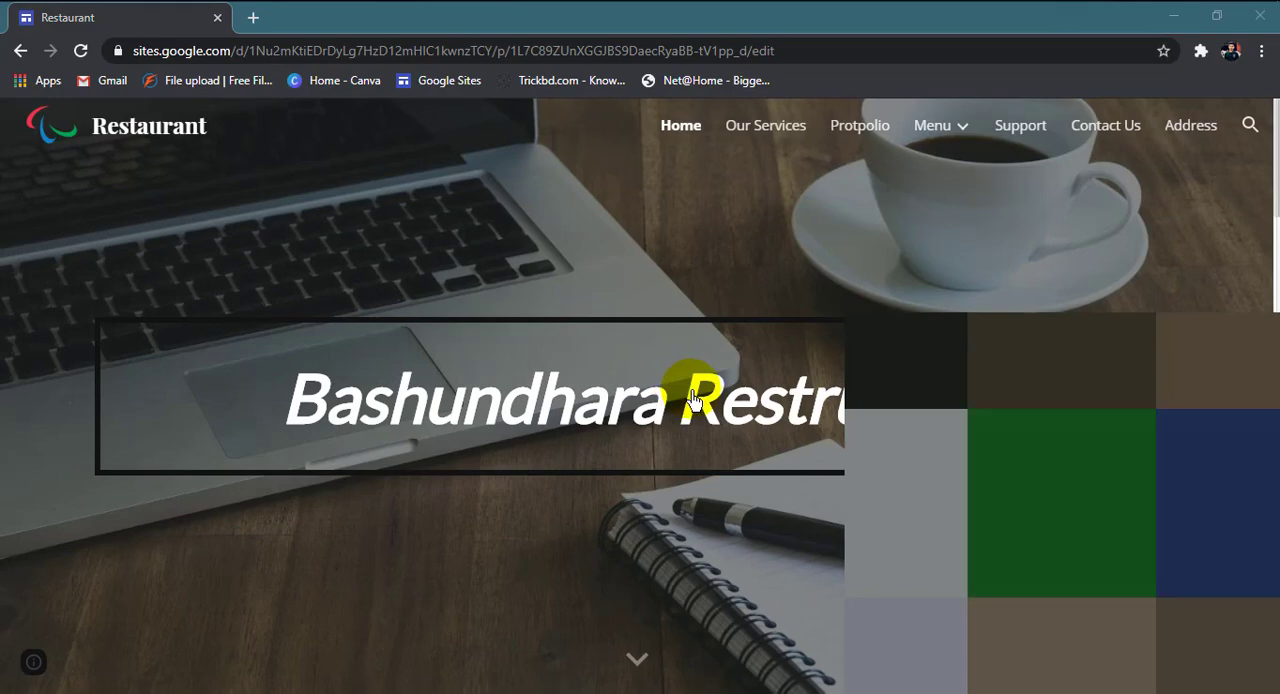
# Step: Close the two advertising tabs and return to the Restaurant site preview
pyautogui.scroll(-5, 751, 428)
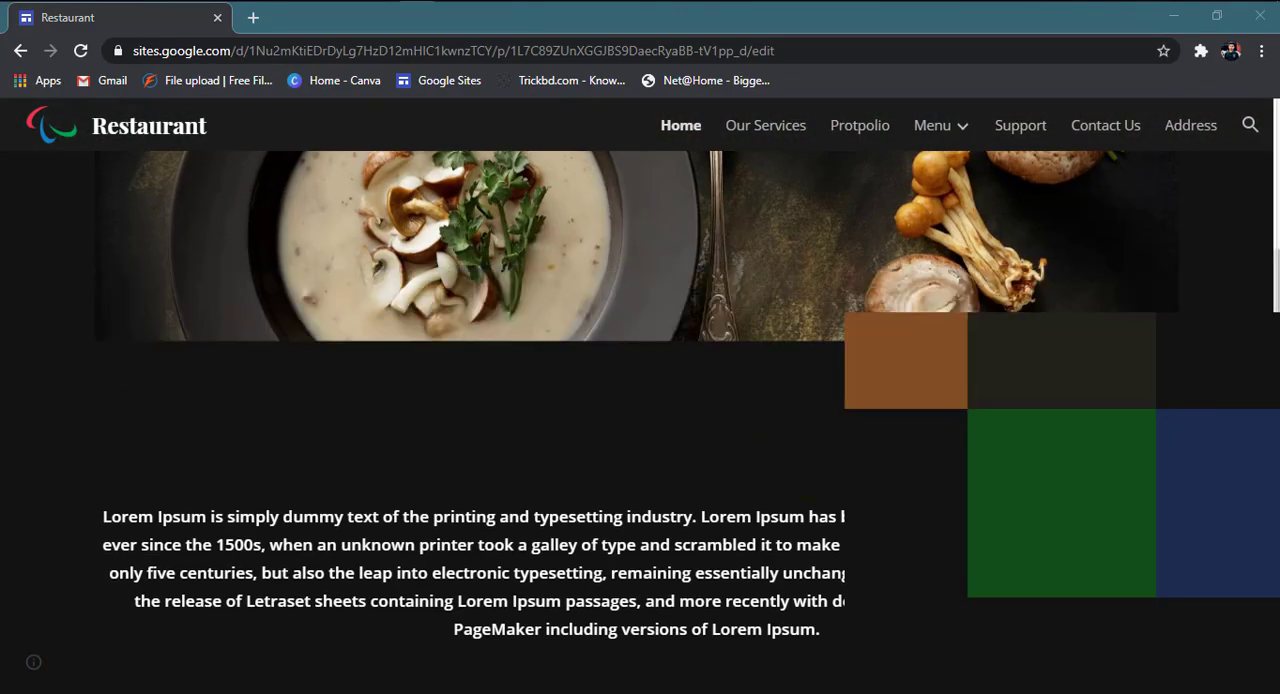
pyautogui.click(850, 246)
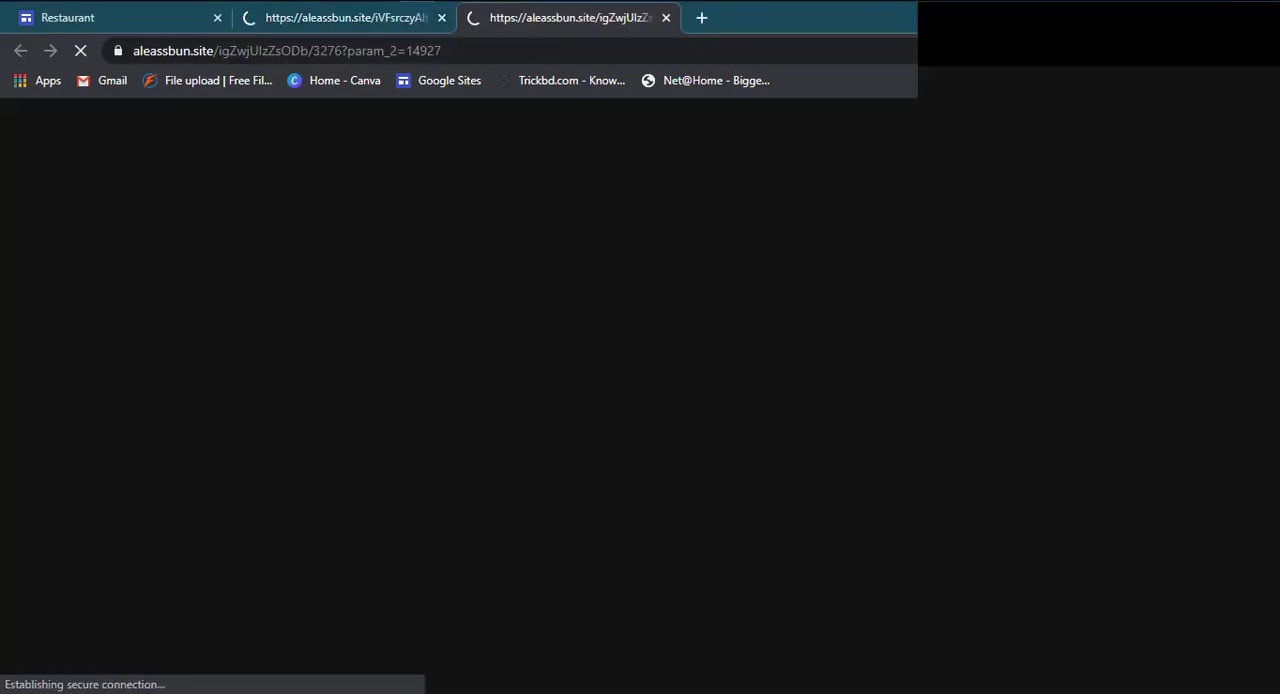
pyautogui.press('super+a')
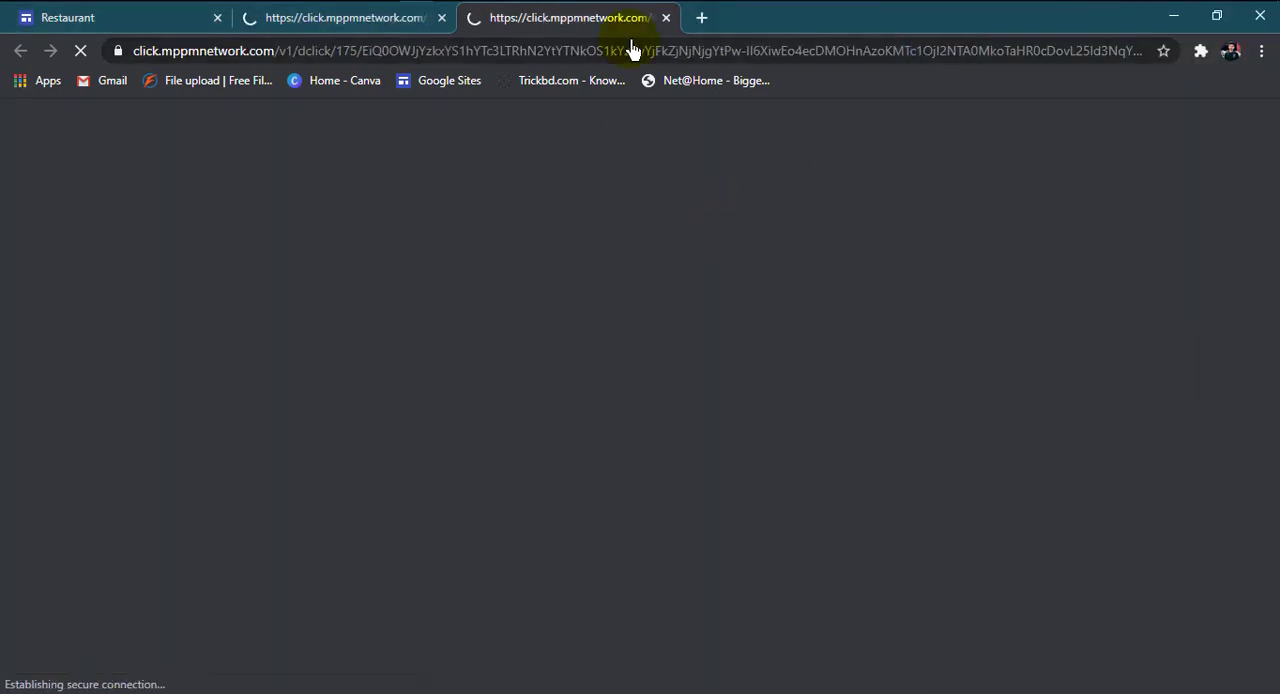
pyautogui.click(666, 17)
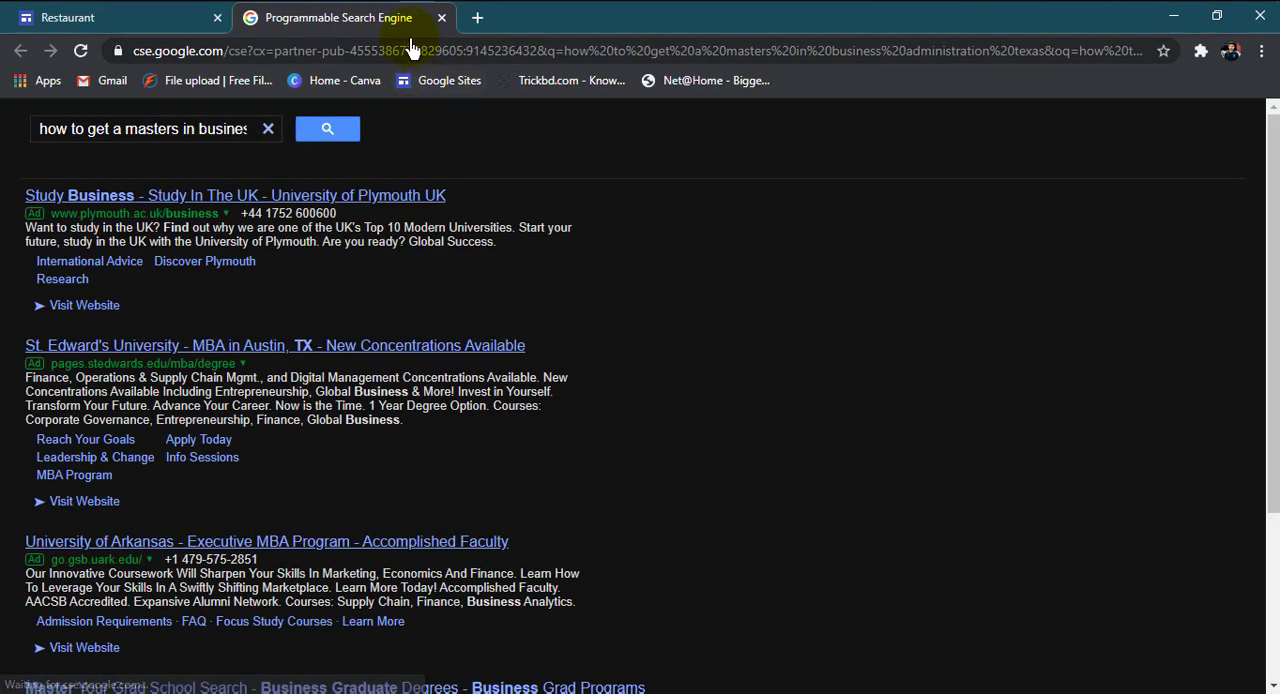
pyautogui.click(441, 17)
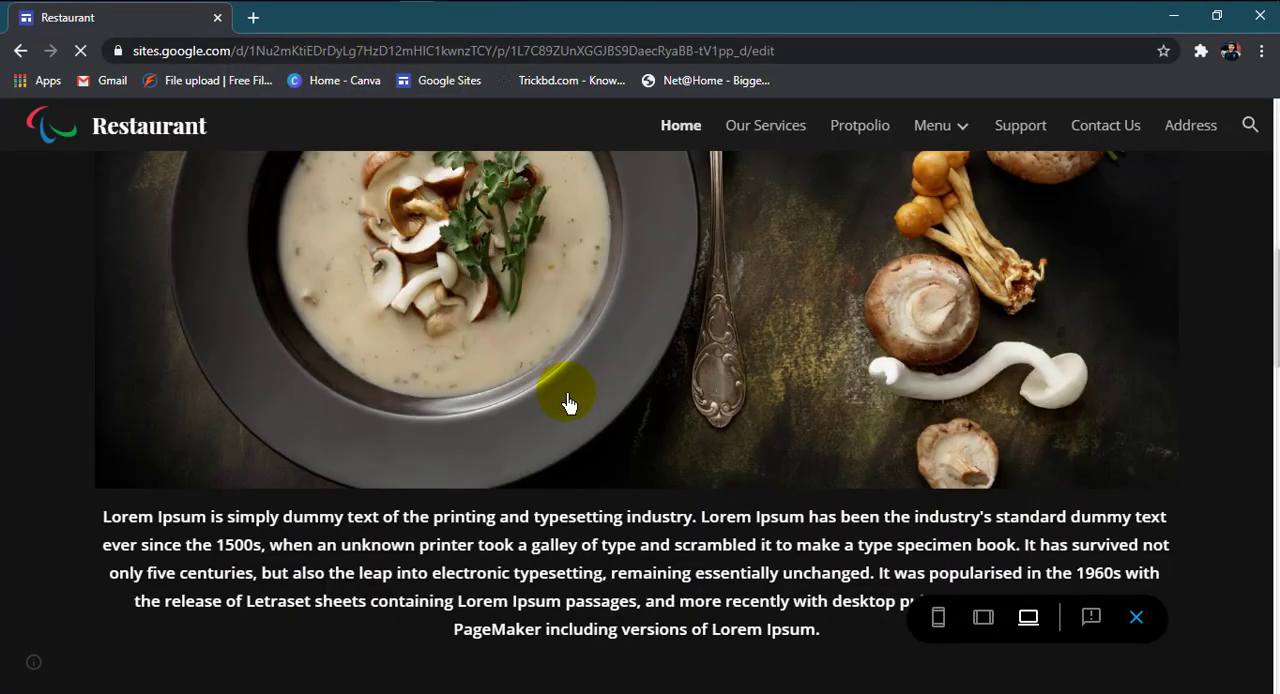
# Step: Review the previewed home page down to the Twitter and Facebook buttons, and exit the preview
pyautogui.scroll(-4, 566, 405)
pyautogui.scroll(-15, 566, 405)
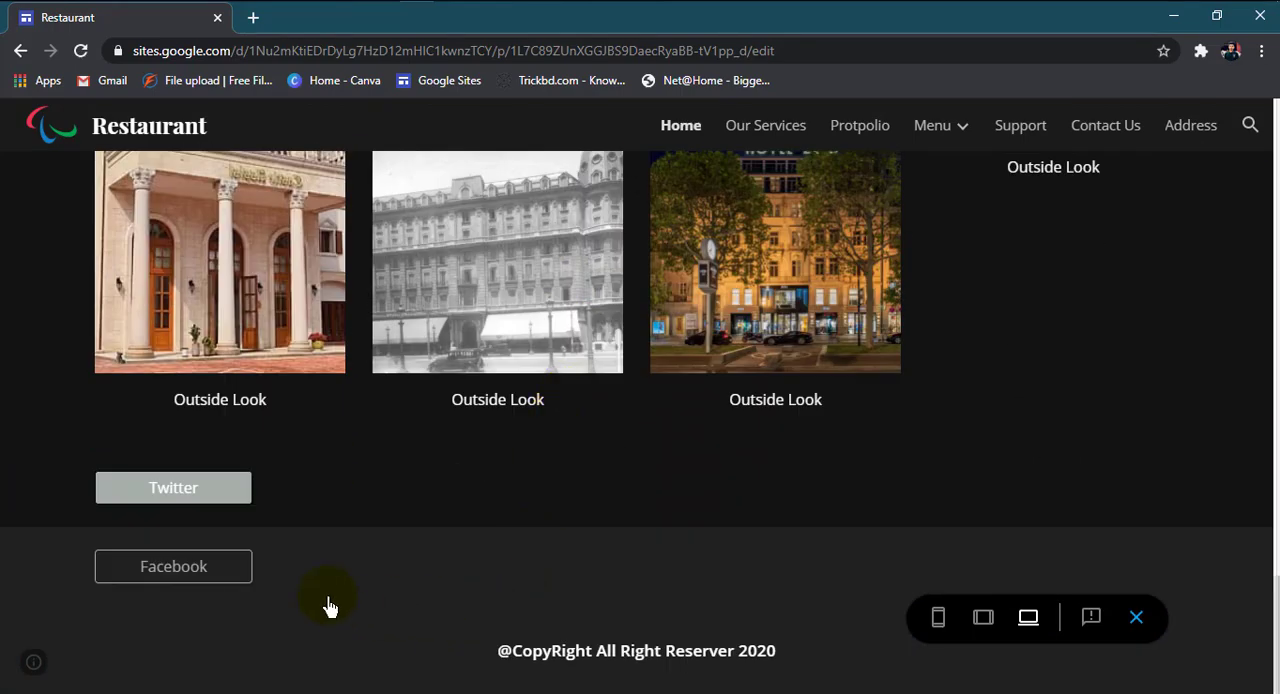
pyautogui.scroll(11, 310, 550)
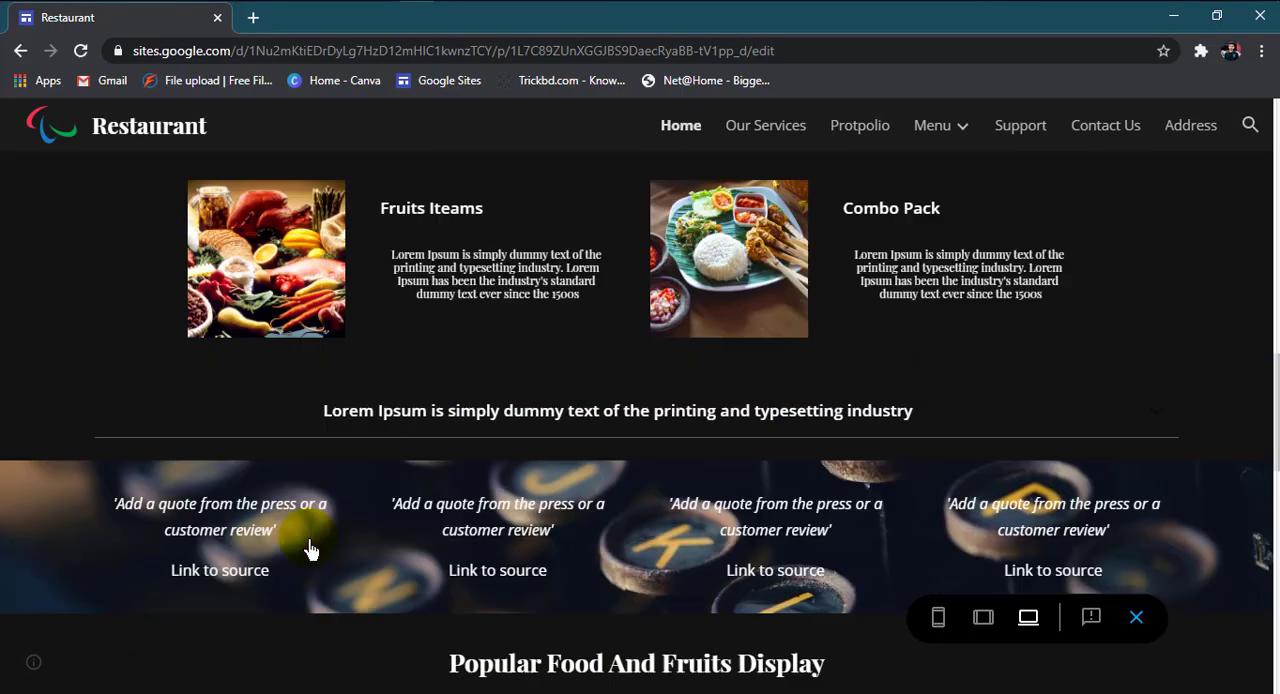
pyautogui.scroll(-8, 310, 550)
pyautogui.scroll(-3, 310, 550)
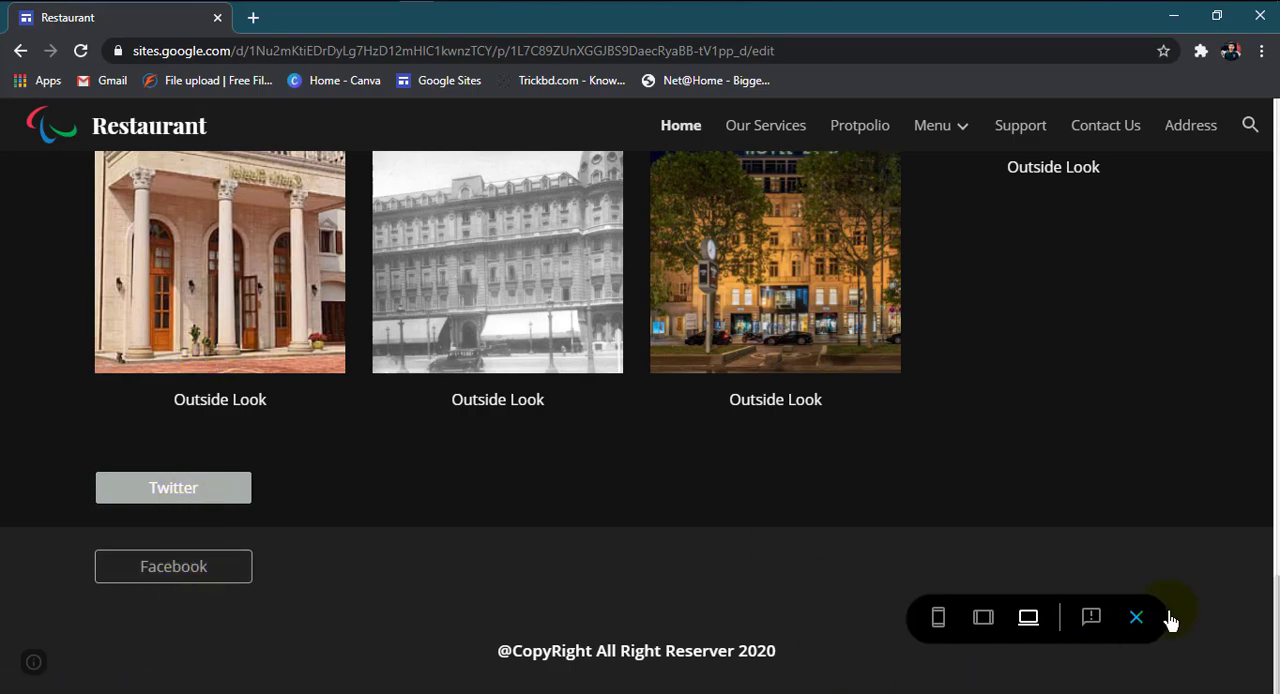
pyautogui.click(1136, 618)
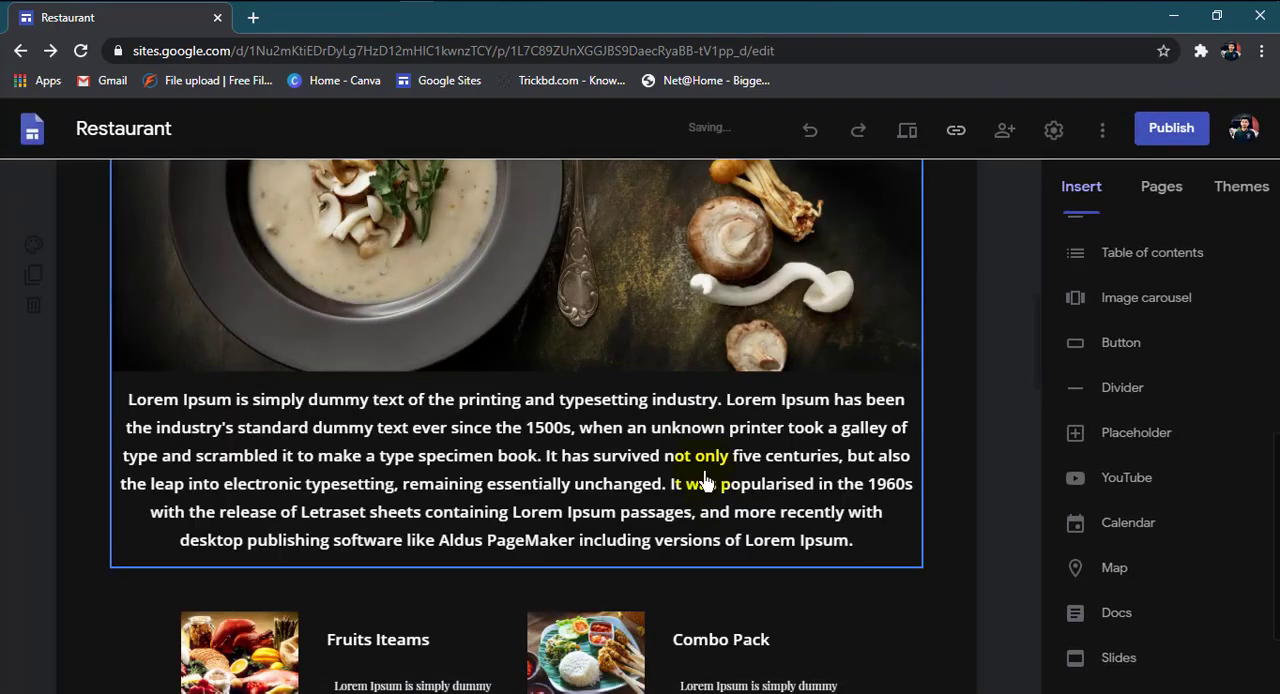
# Step: Open the Twitter button below the hotel images for editing, and close its settings
pyautogui.scroll(-20, 690, 483)
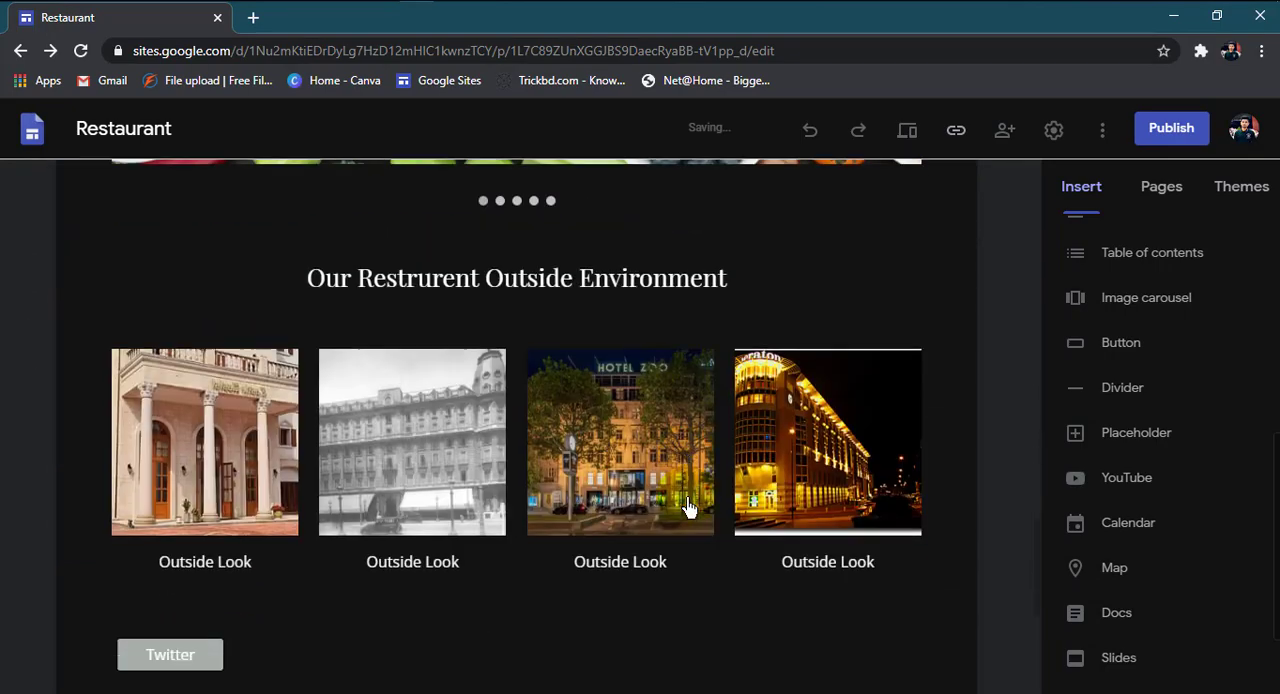
pyautogui.scroll(3, 690, 508)
pyautogui.scroll(-2, 471, 617)
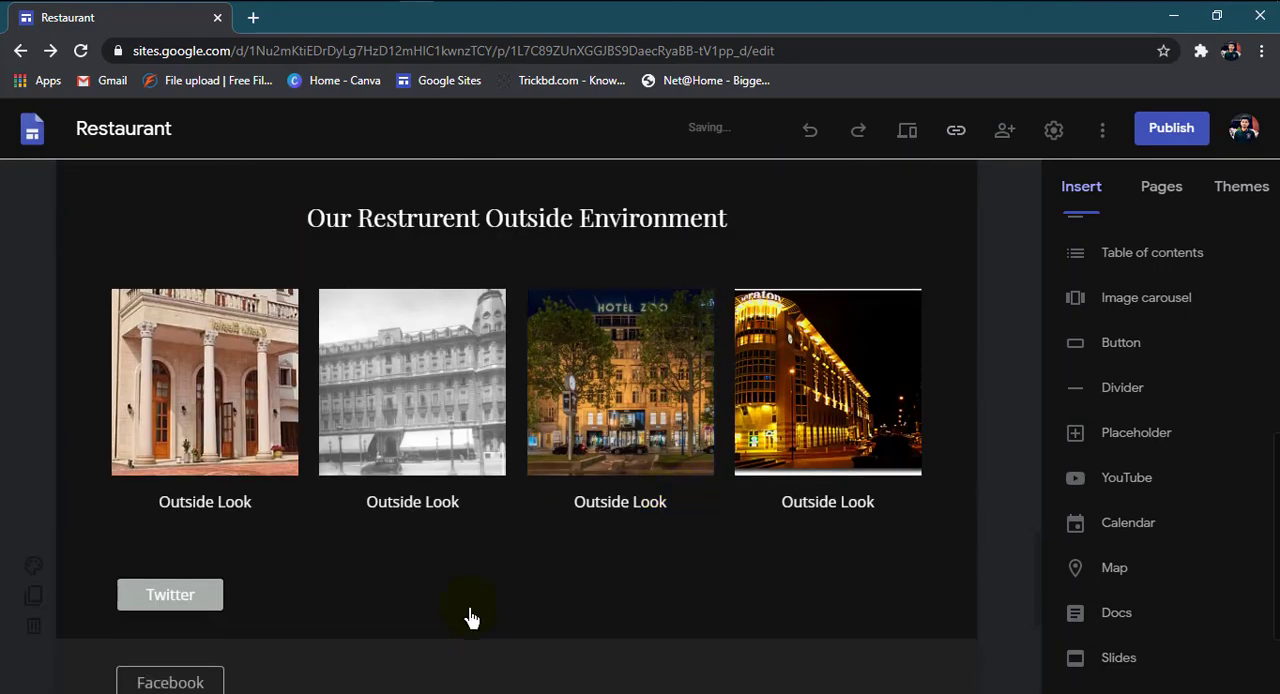
pyautogui.click(259, 362)
pyautogui.click(130, 362)
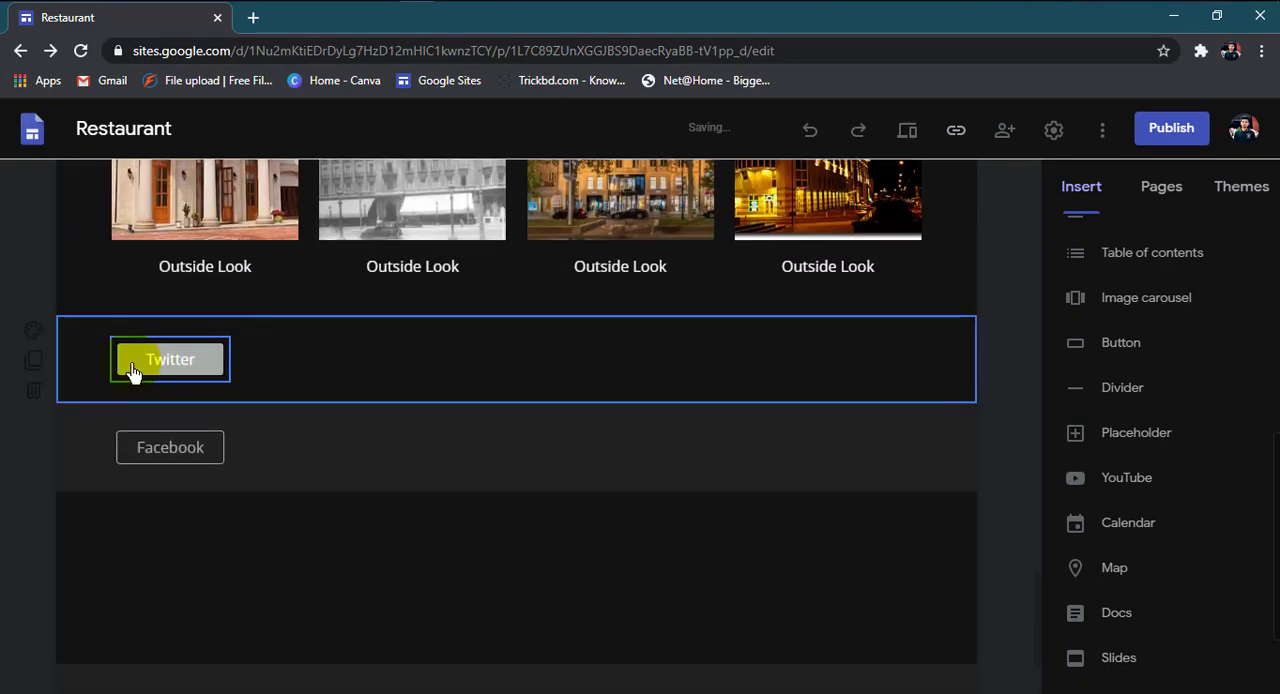
pyautogui.click(186, 456)
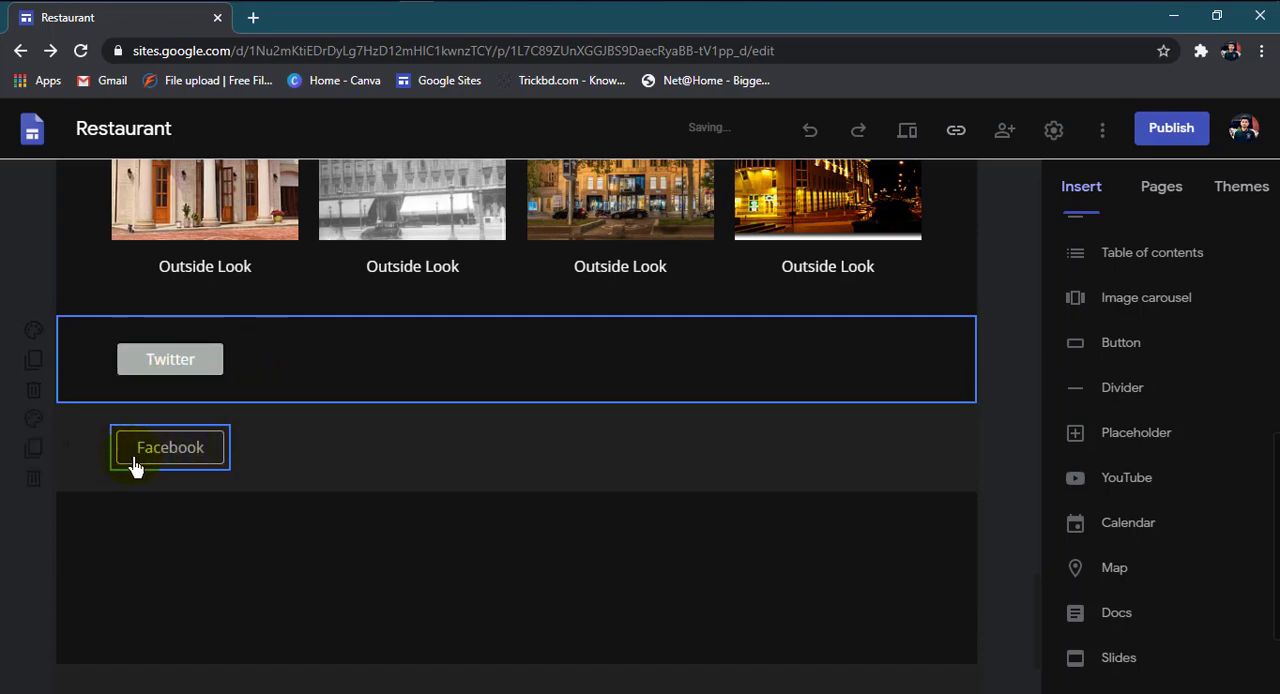
pyautogui.click(157, 368)
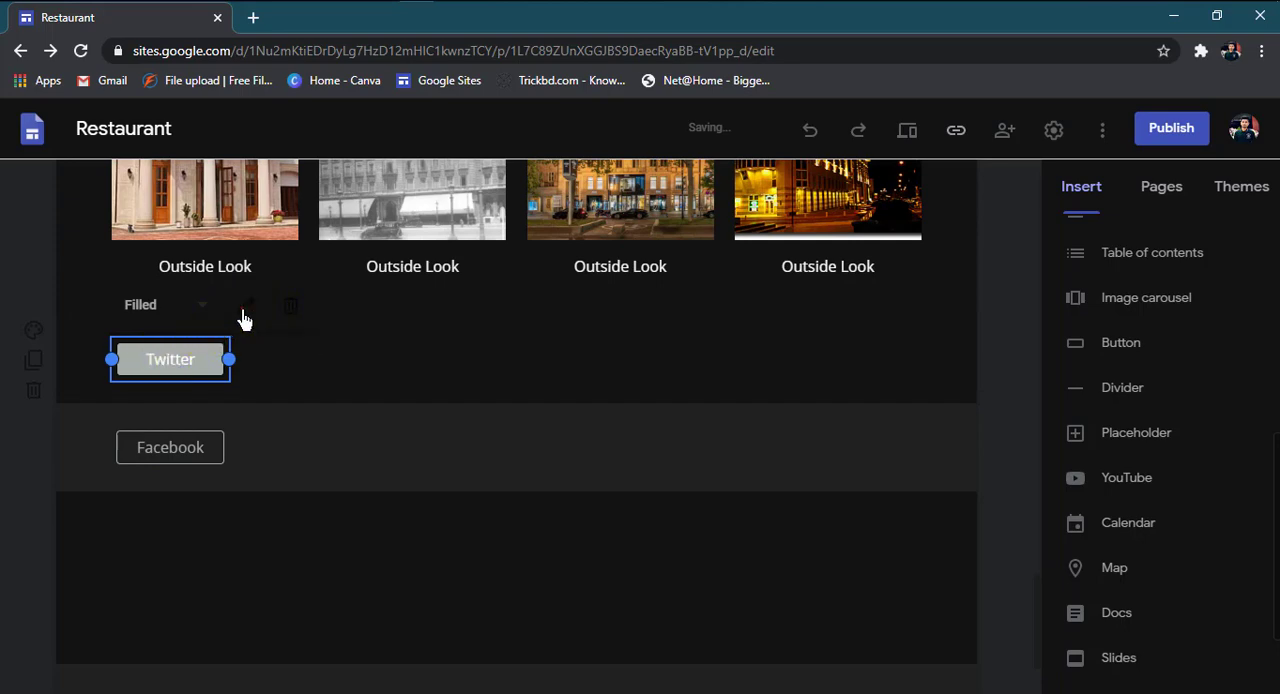
pyautogui.click(247, 310)
pyautogui.click(445, 368)
pyautogui.click(745, 502)
# Step: Move the Facebook button into the Twitter button's section, directly beside the Twitter button
pyautogui.click(185, 460)
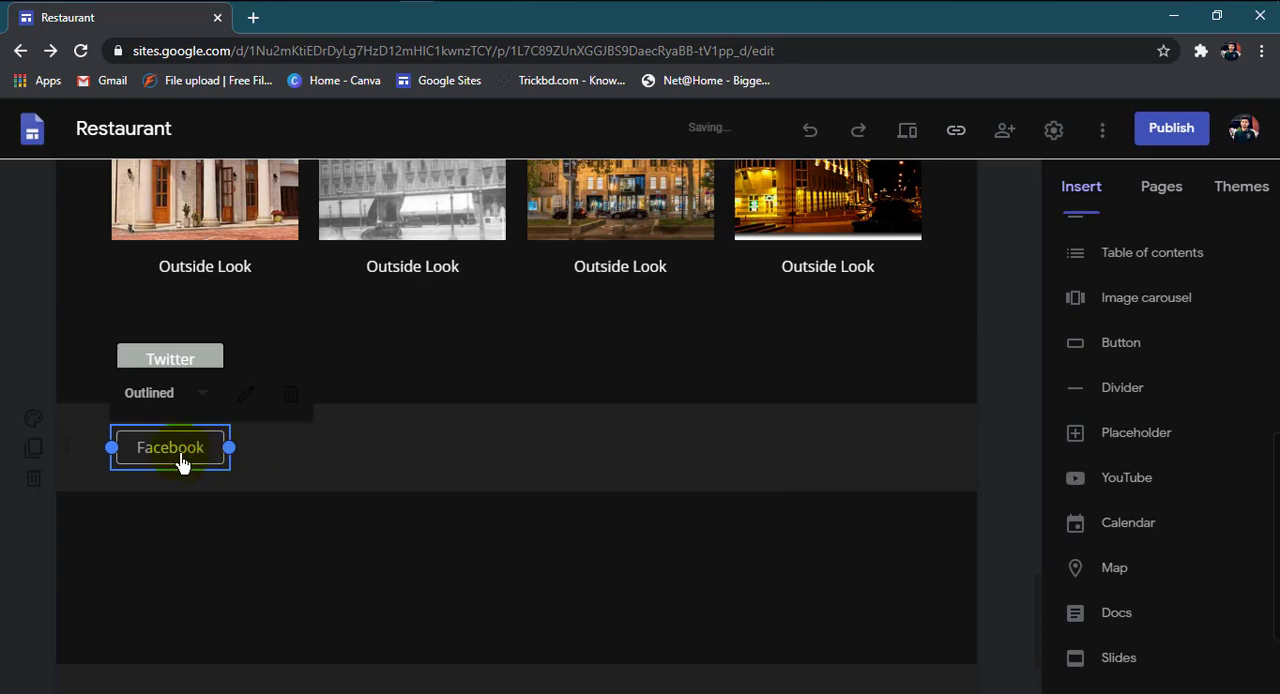
pyautogui.moveTo(148, 463); pyautogui.dragTo(305, 574)
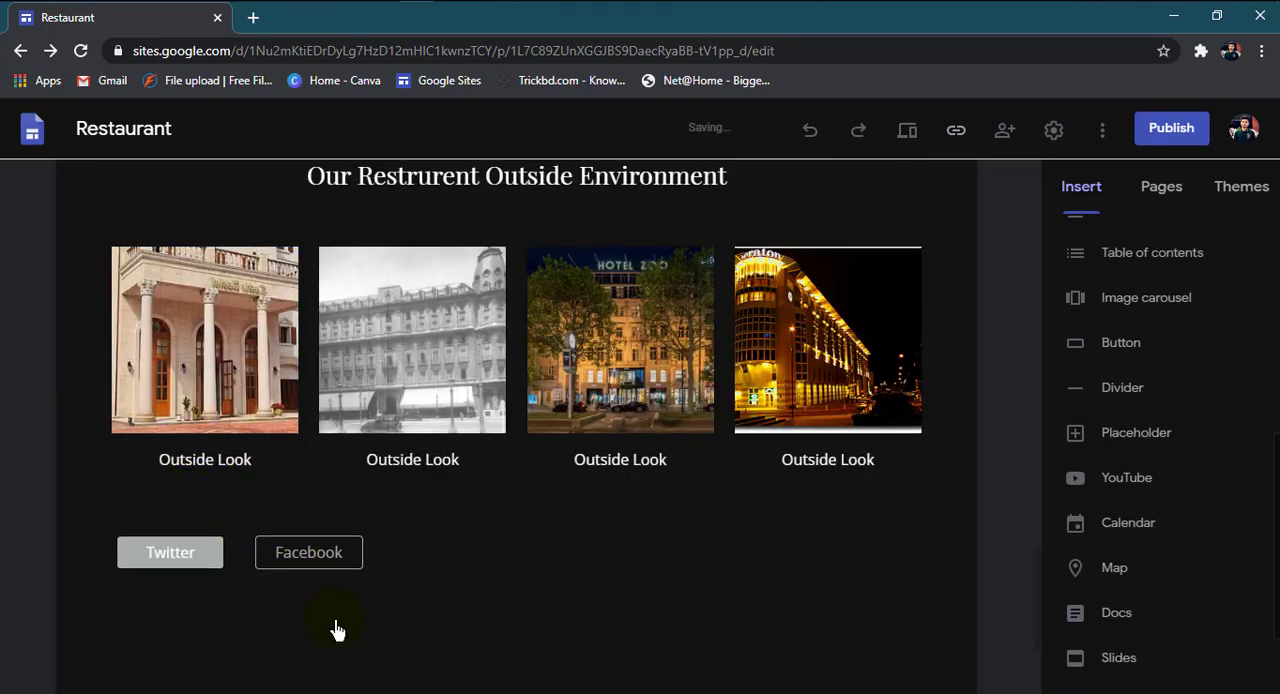
# Step: Change the Twitter button's style to Outlined
pyautogui.scroll(-2, 314, 431)
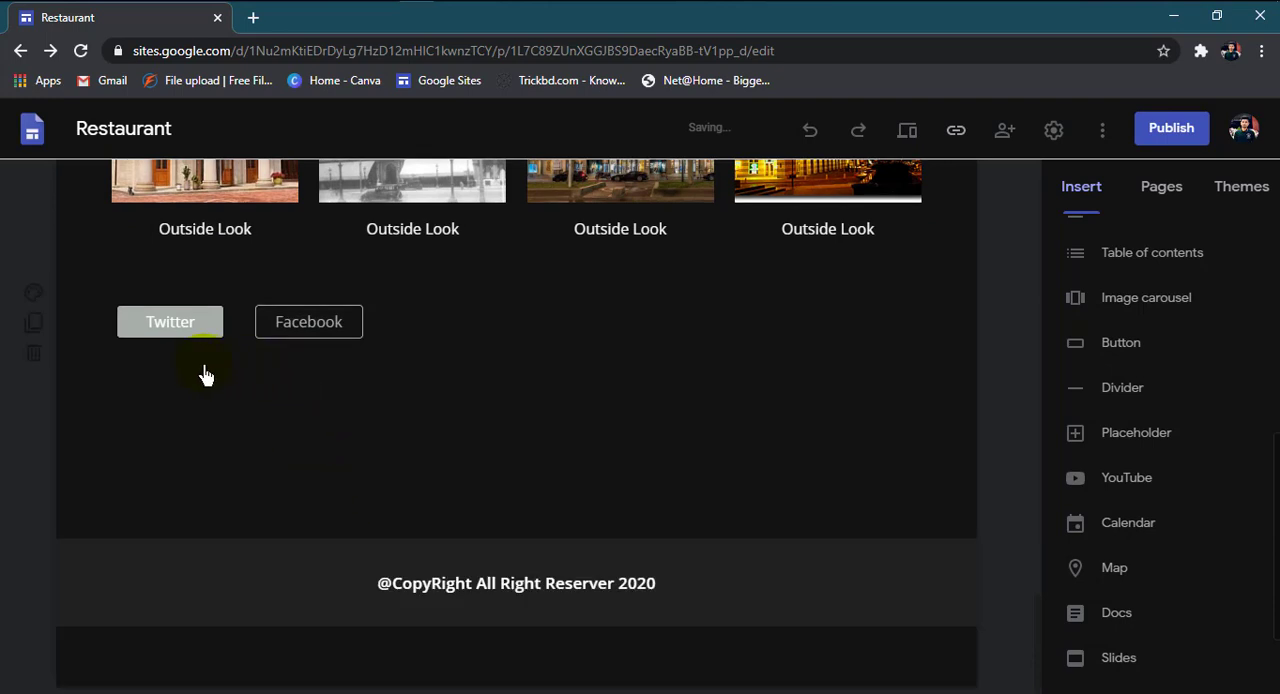
pyautogui.click(163, 333)
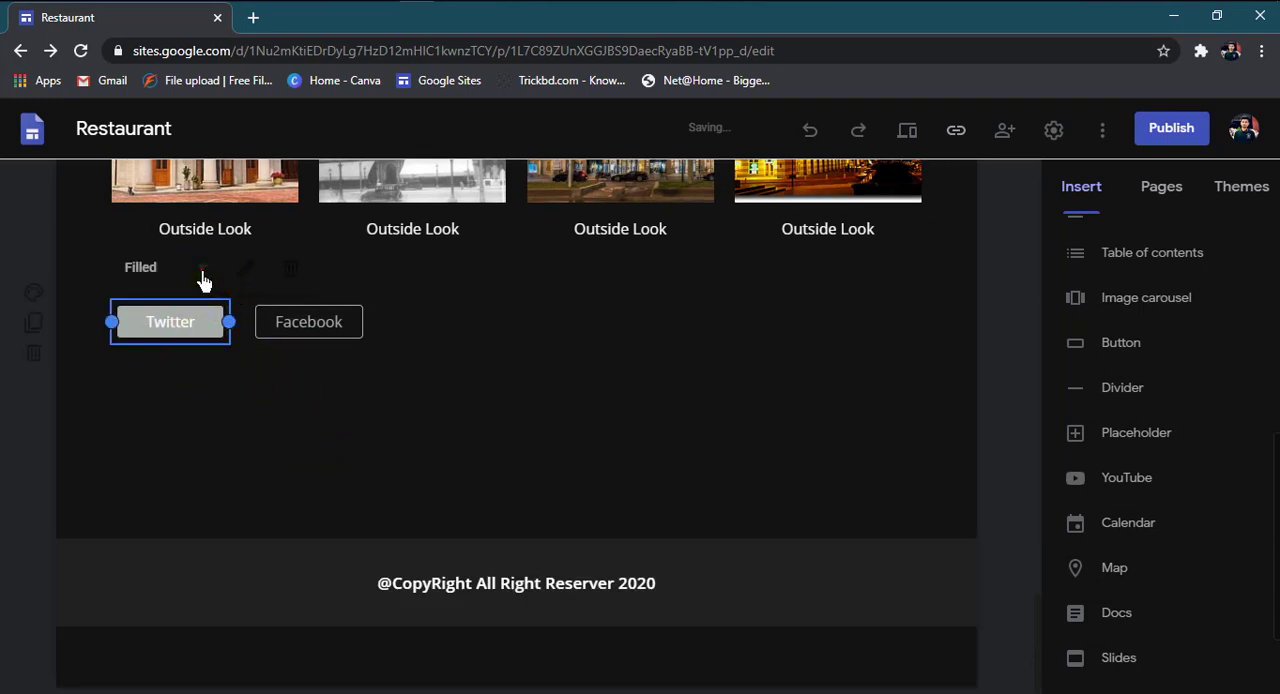
pyautogui.click(202, 276)
pyautogui.click(180, 313)
pyautogui.click(300, 440)
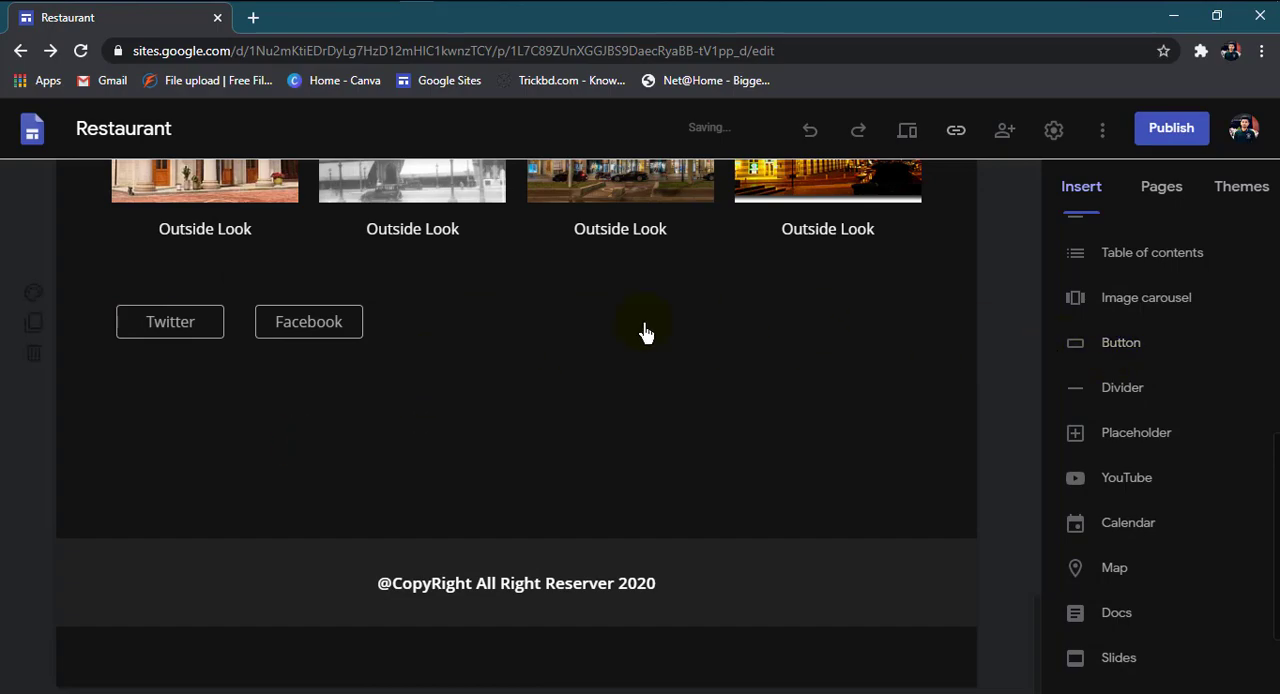
# Step: Preview the site, check how the Twitter and Facebook buttons sit side by side, and exit the preview
pyautogui.scroll(5, 751, 383)
pyautogui.scroll(8, 645, 420)
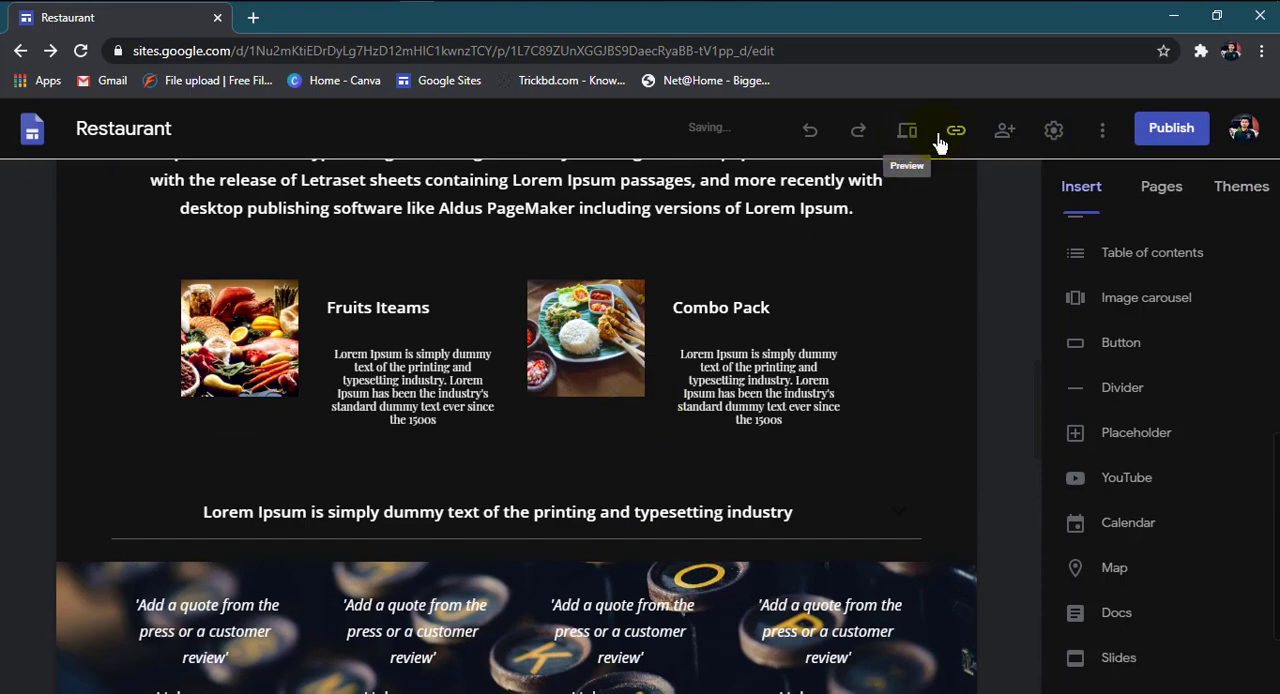
pyautogui.click(907, 131)
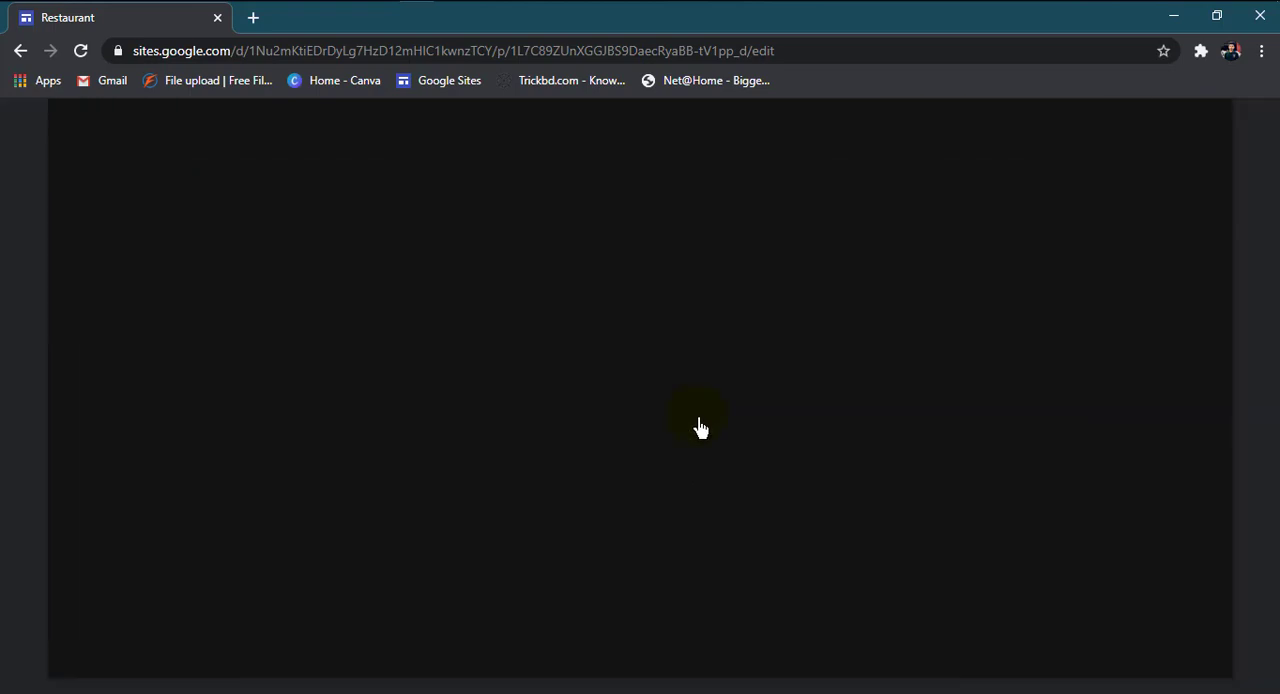
pyautogui.scroll(-10, 722, 462)
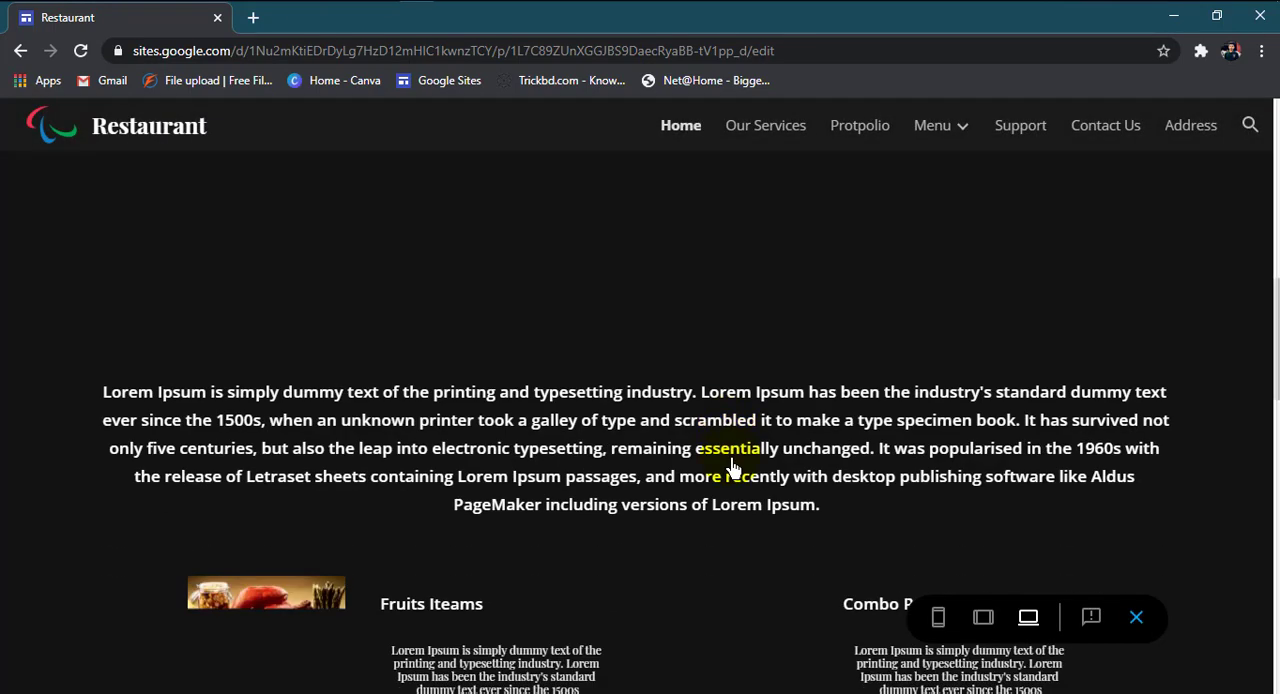
pyautogui.scroll(3, 730, 468)
pyautogui.scroll(-4, 733, 470)
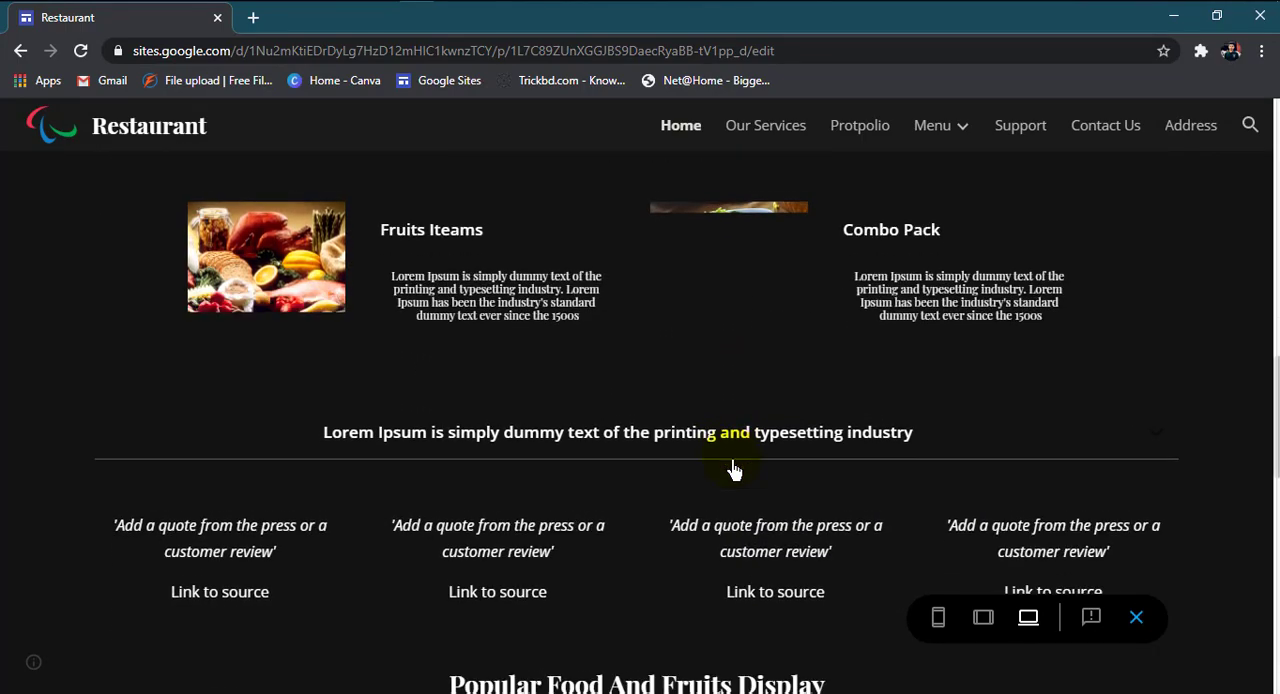
pyautogui.scroll(-2, 733, 470)
pyautogui.scroll(-3, 733, 470)
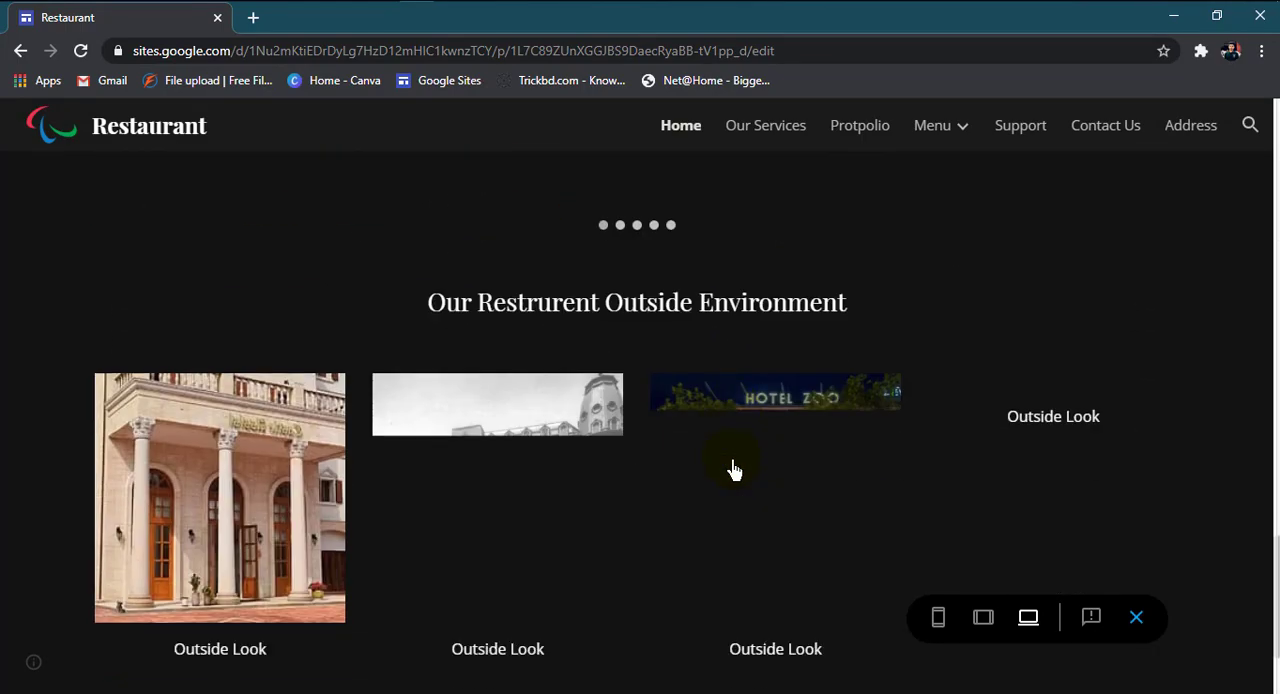
pyautogui.scroll(-2, 733, 470)
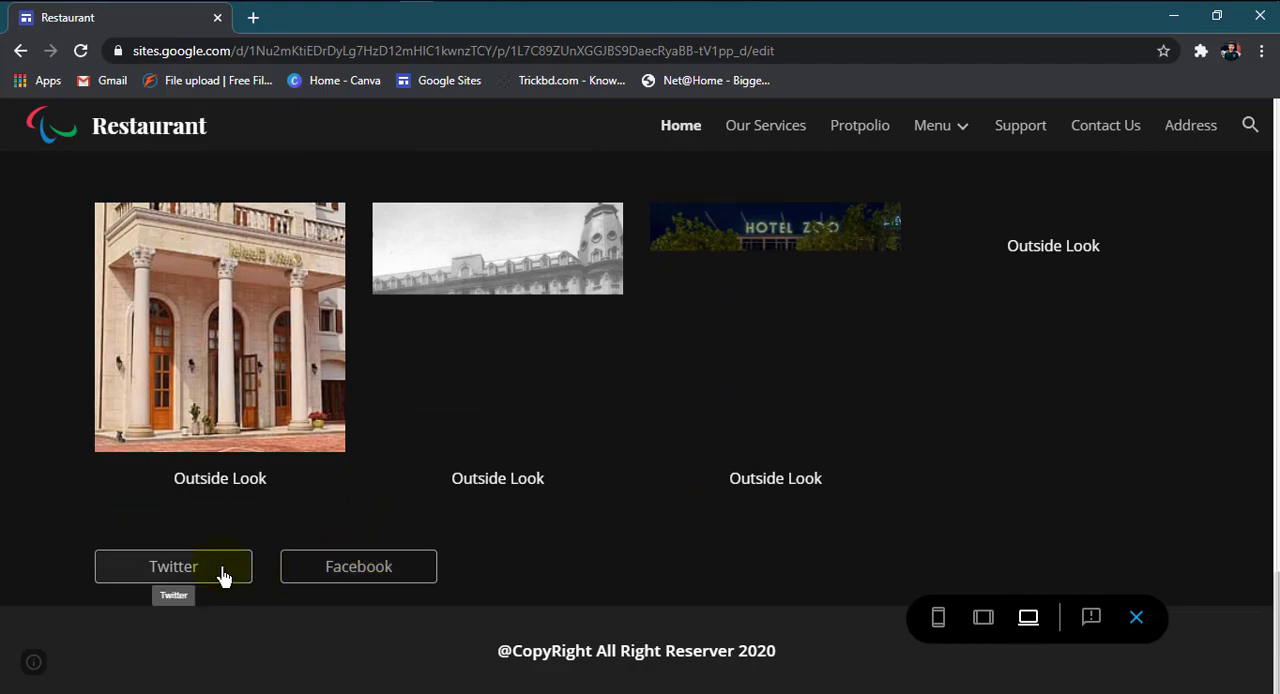
pyautogui.click(1136, 621)
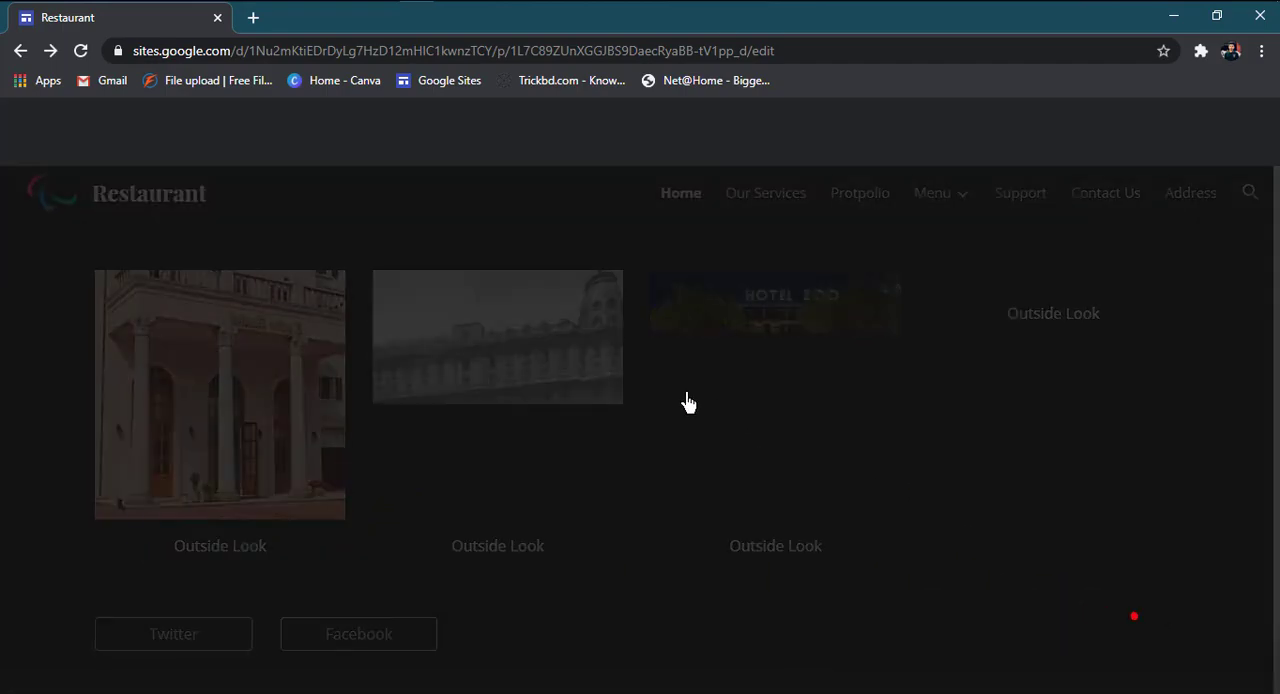
# Step: Insert a divider below the Twitter and Facebook buttons
pyautogui.scroll(-10, 658, 410)
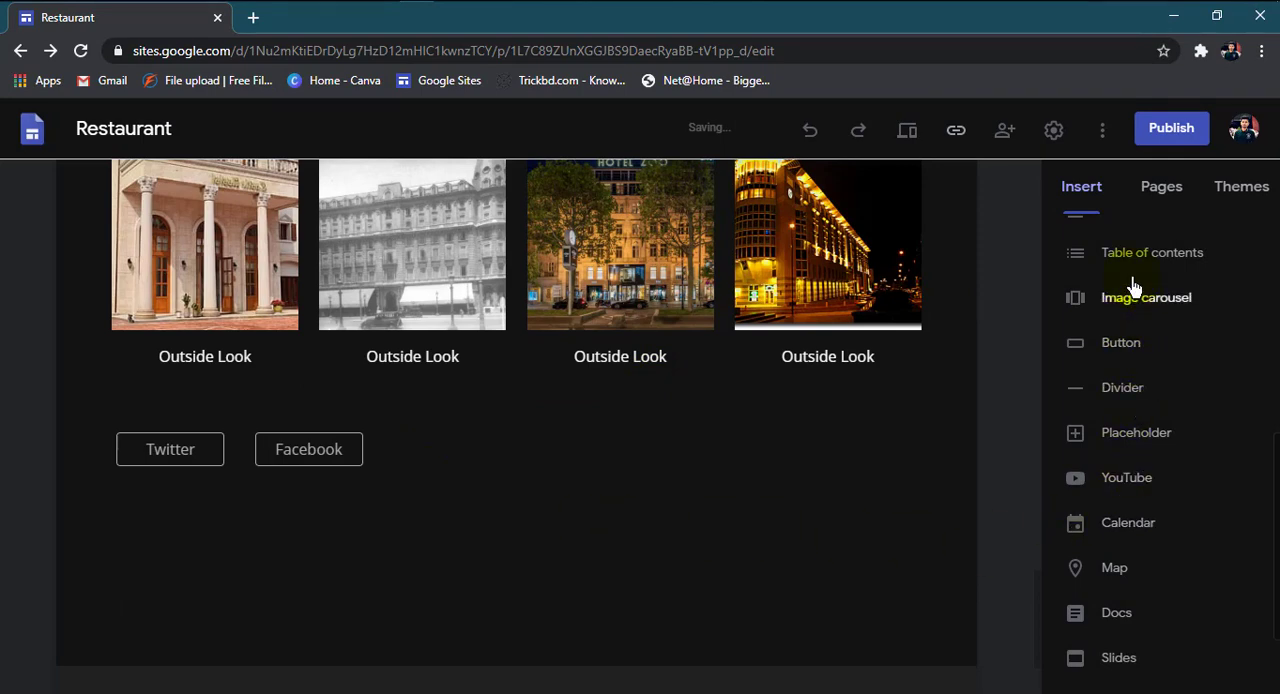
pyautogui.click(1134, 402)
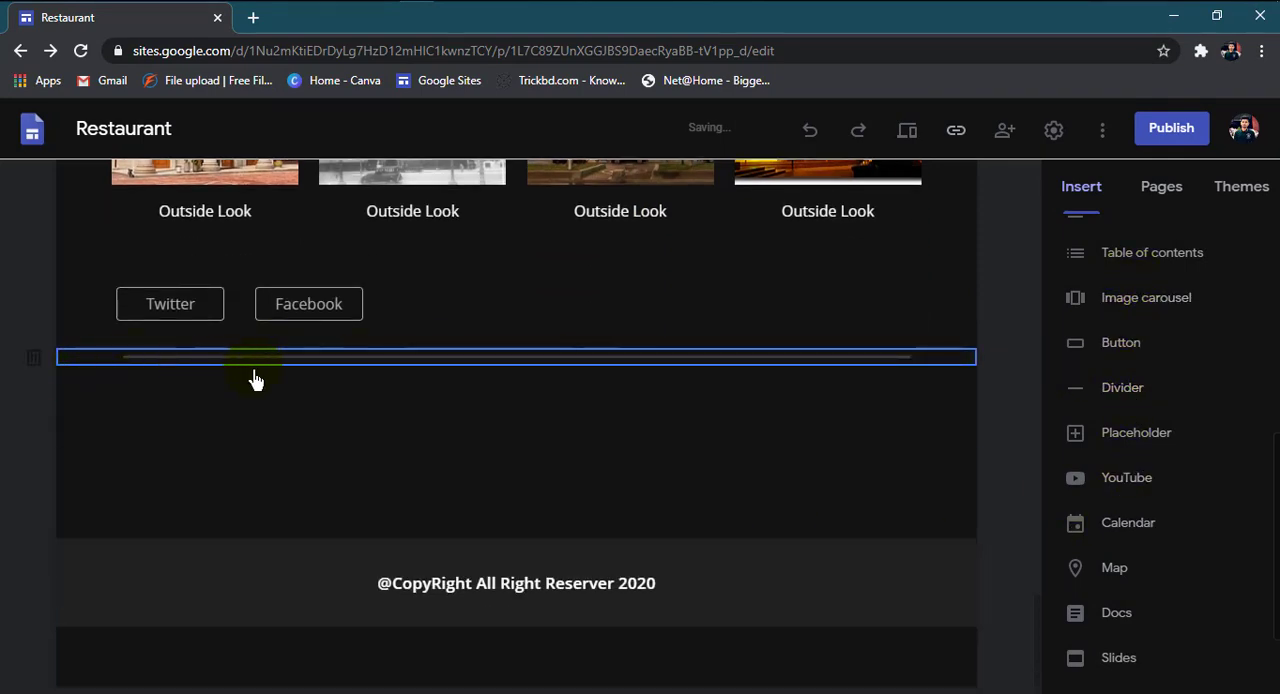
pyautogui.click(570, 460)
pyautogui.click(134, 358)
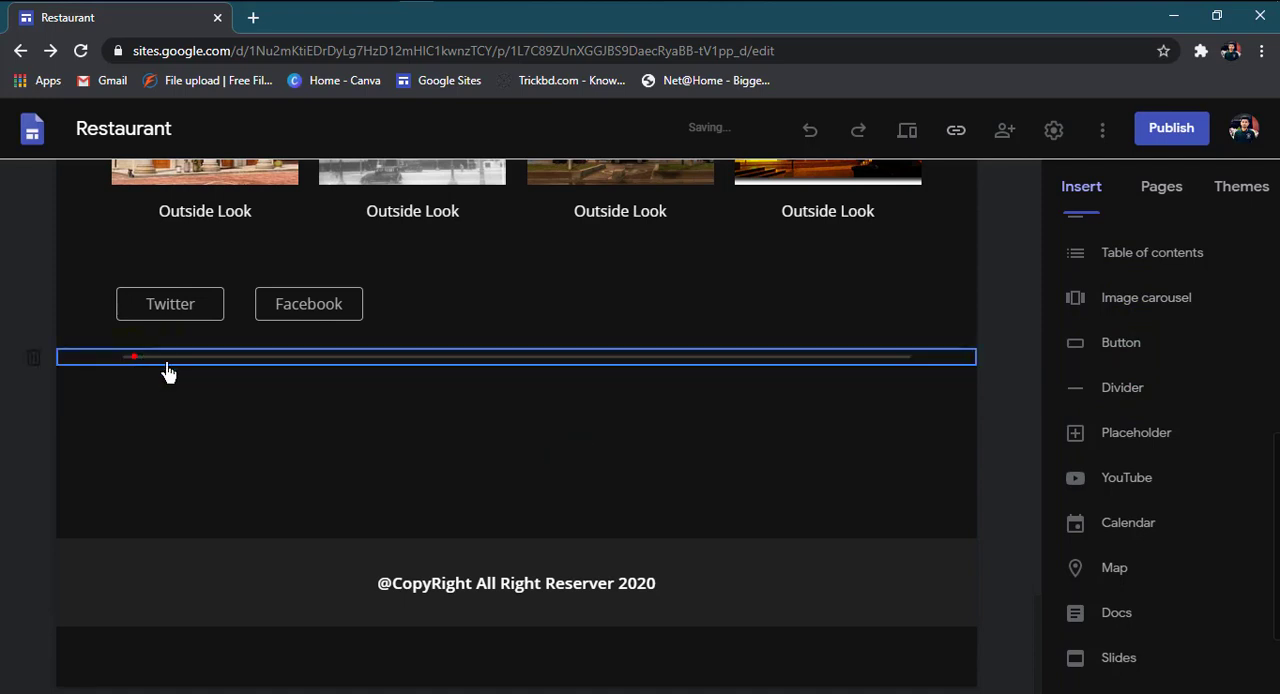
pyautogui.click(434, 456)
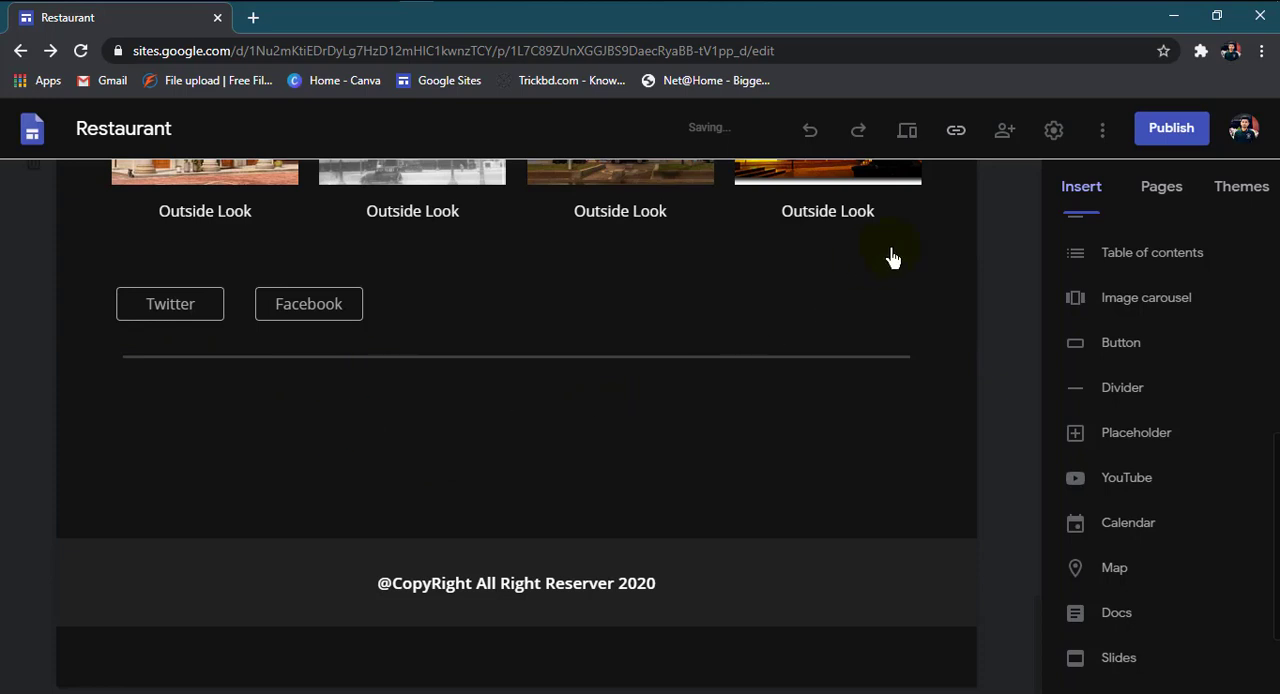
# Step: Preview the site to check the divider above the copyright footer, and return to the editor
pyautogui.click(907, 132)
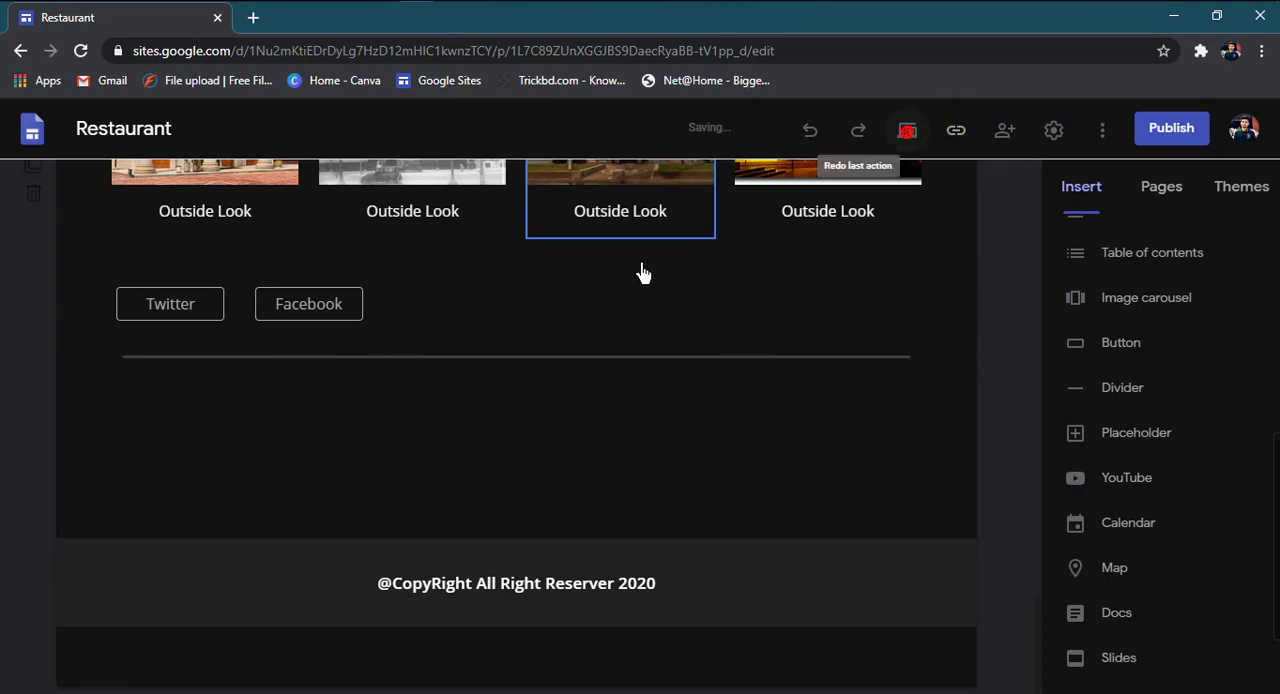
pyautogui.scroll(-15, 610, 386)
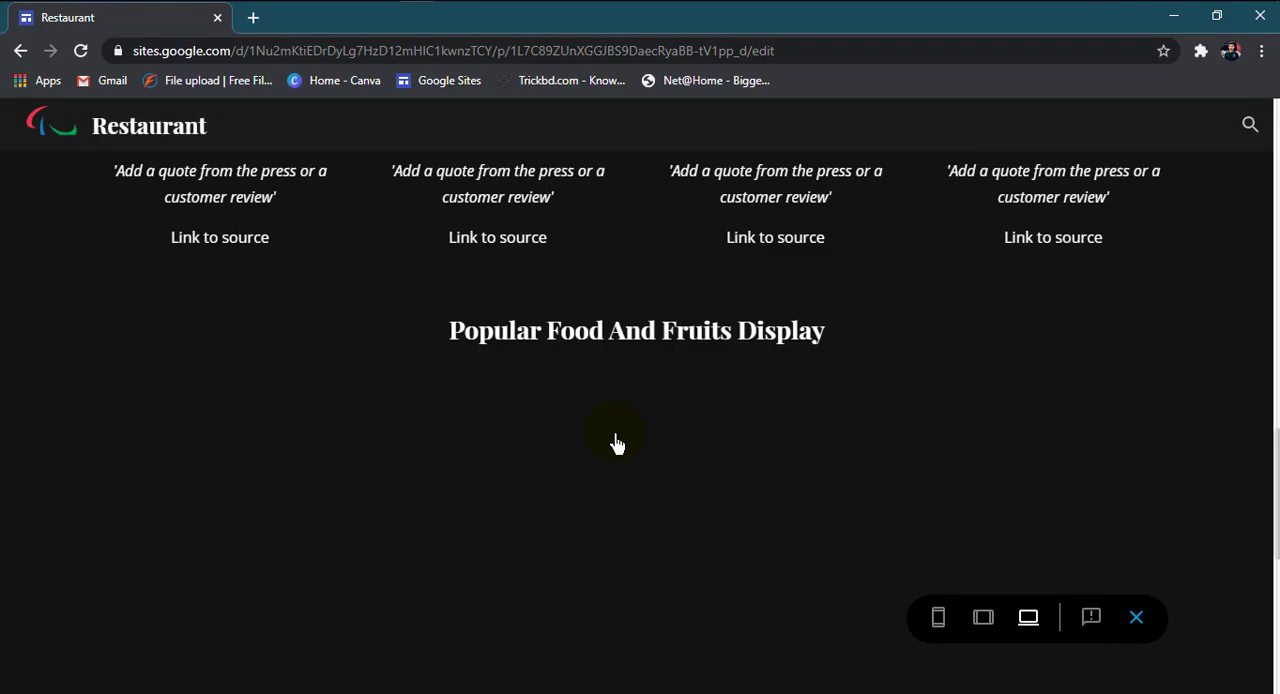
pyautogui.scroll(-3, 394, 591)
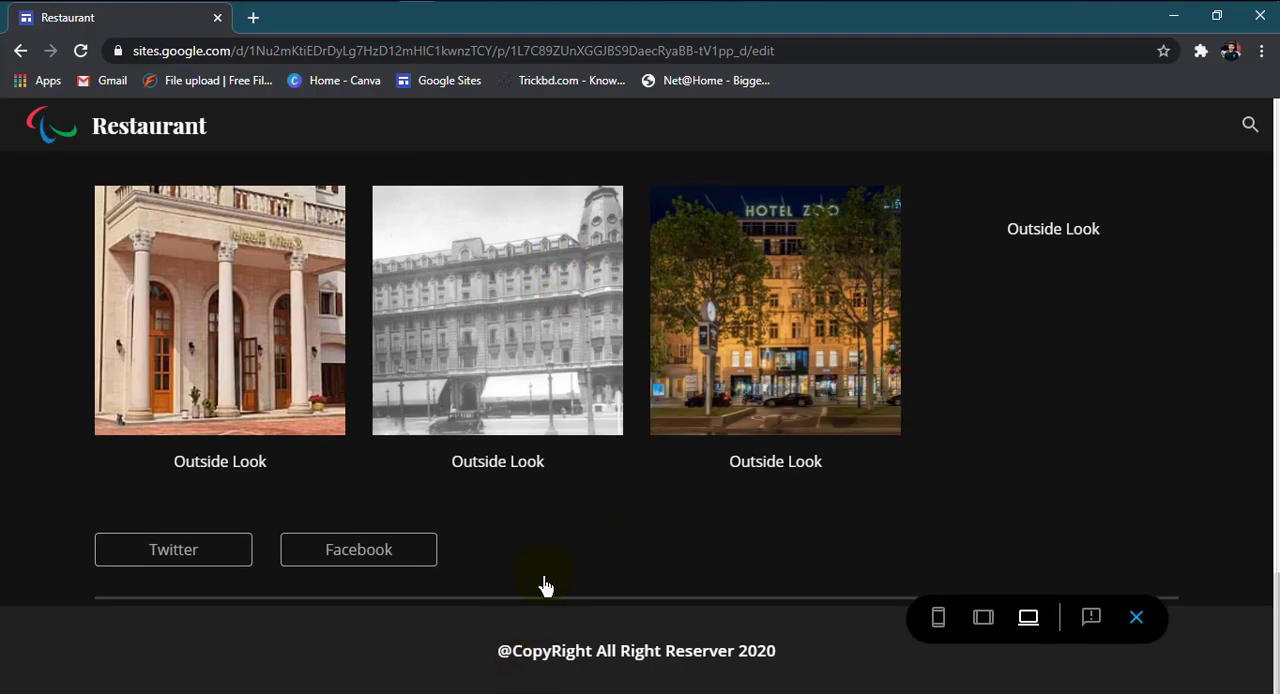
pyautogui.click(1139, 628)
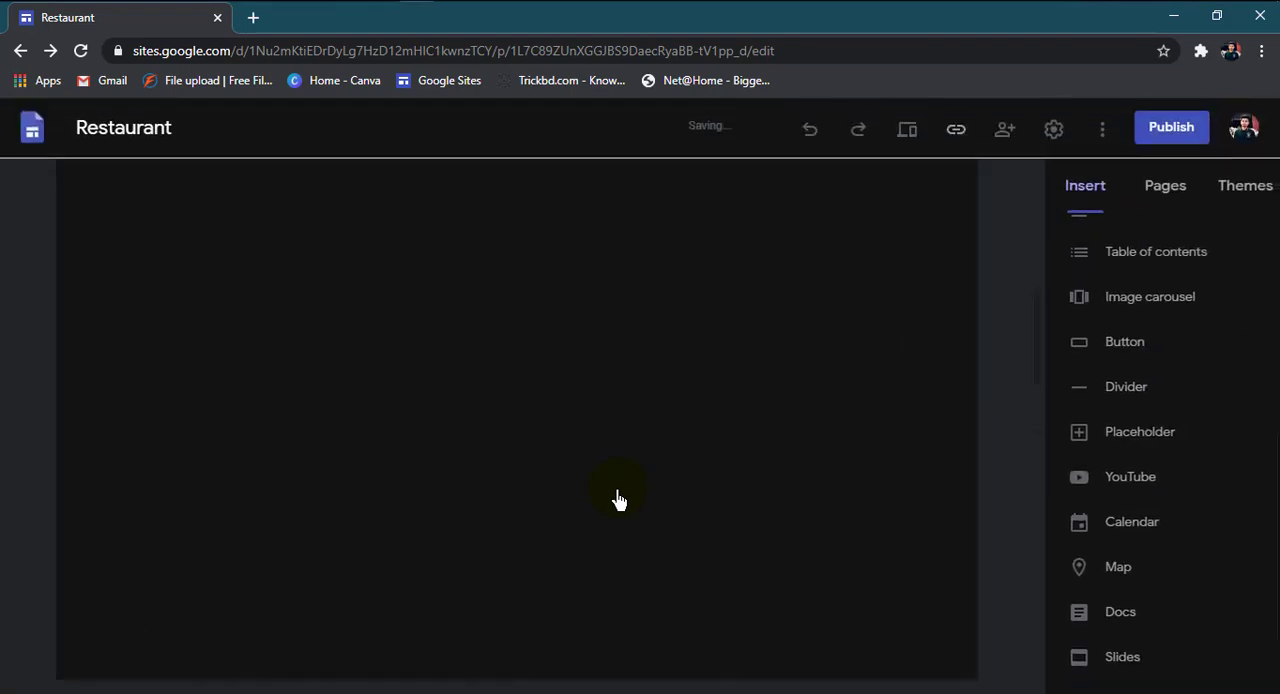
pyautogui.scroll(-7, 620, 512)
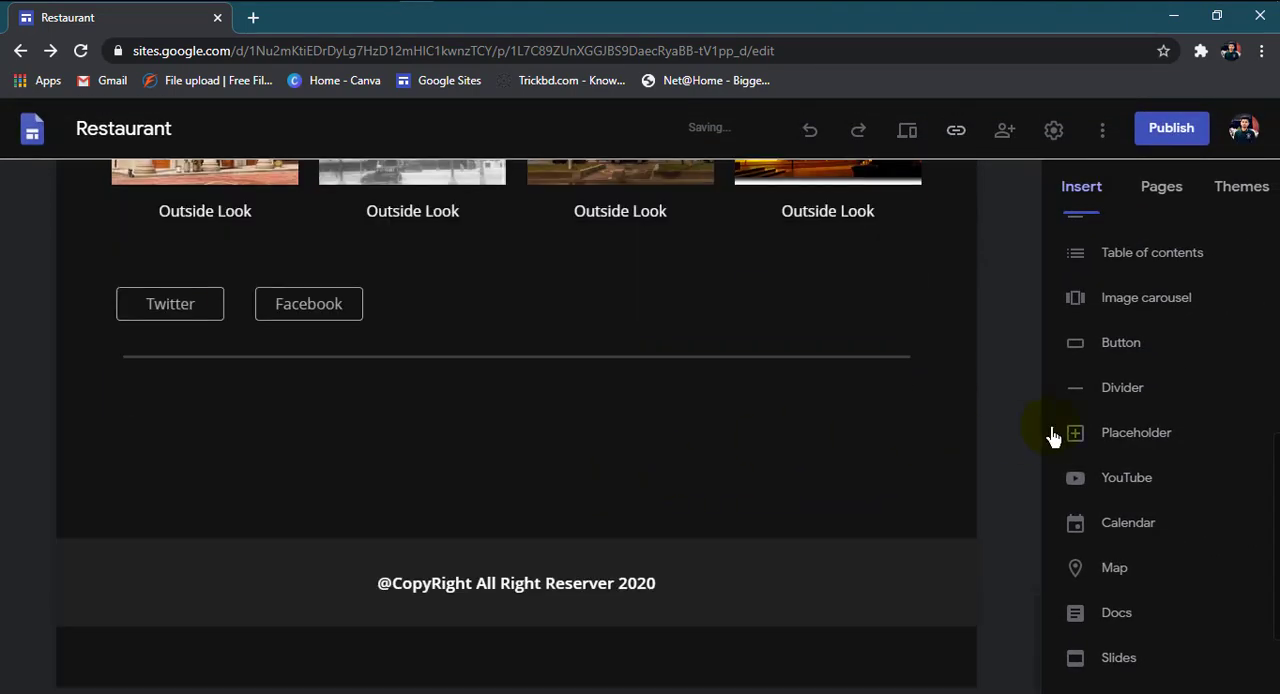
# Step: Insert a placeholder below the divider, look at its content options, and close them without choosing one
pyautogui.click(1137, 445)
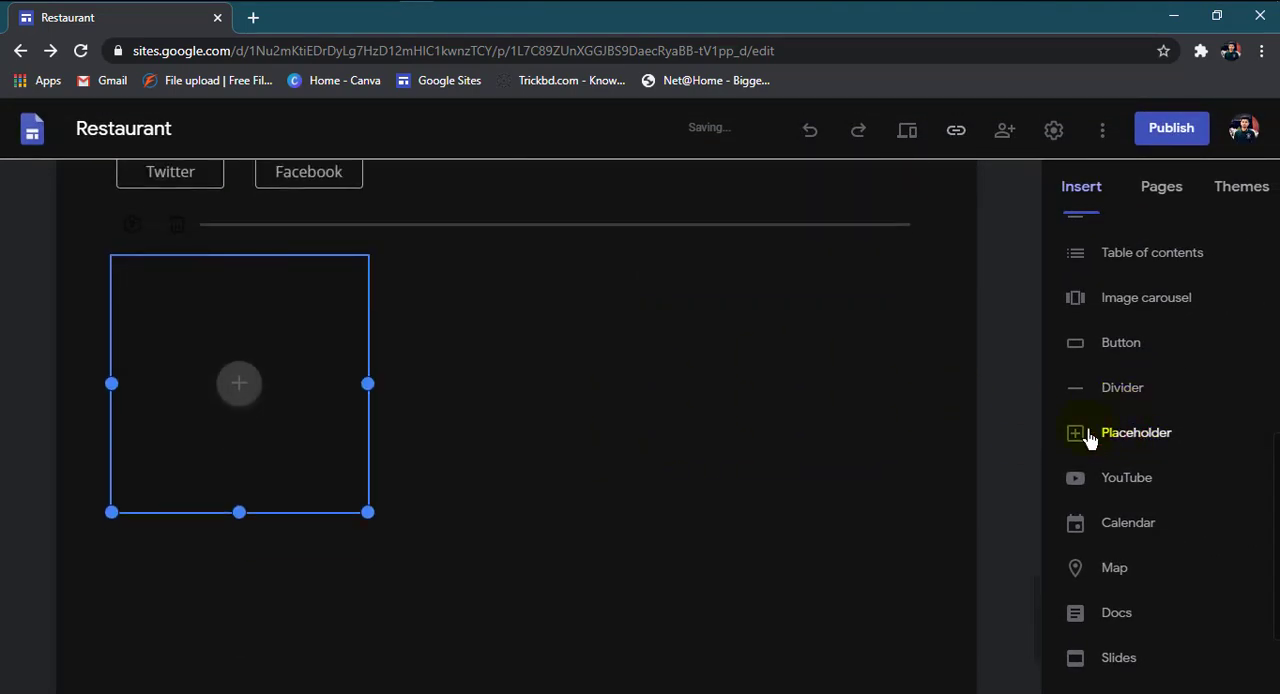
pyautogui.click(560, 408)
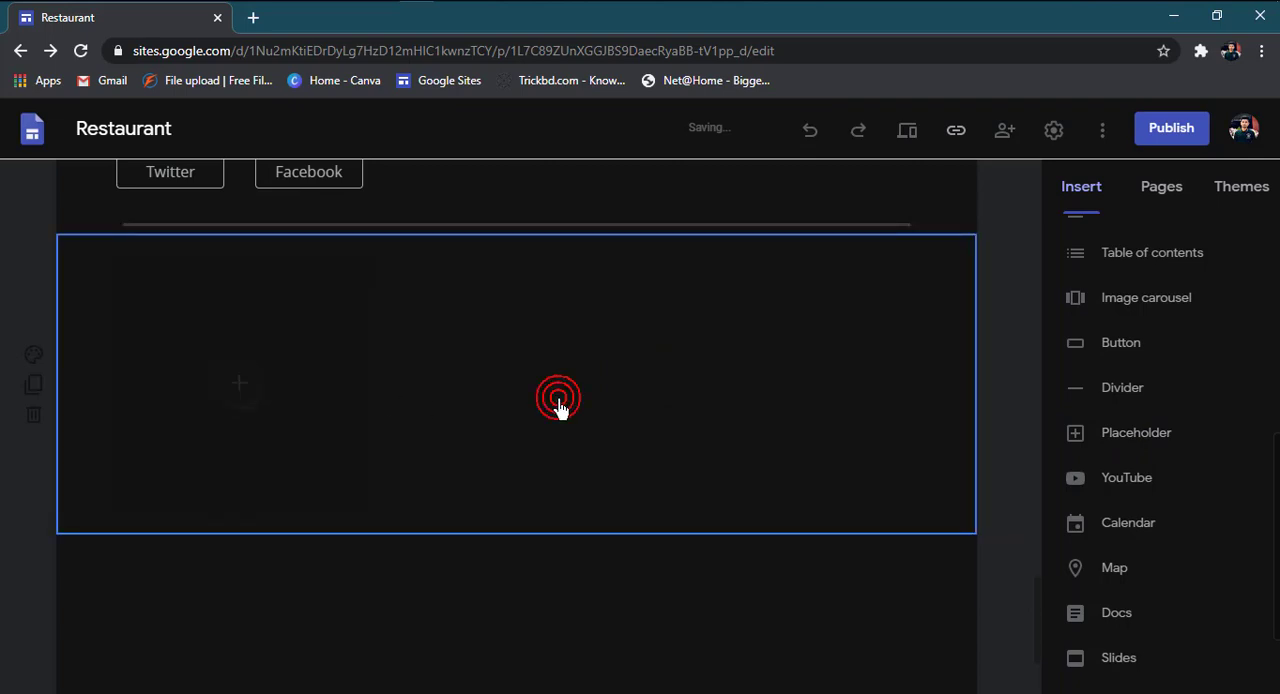
pyautogui.click(478, 408)
pyautogui.click(331, 408)
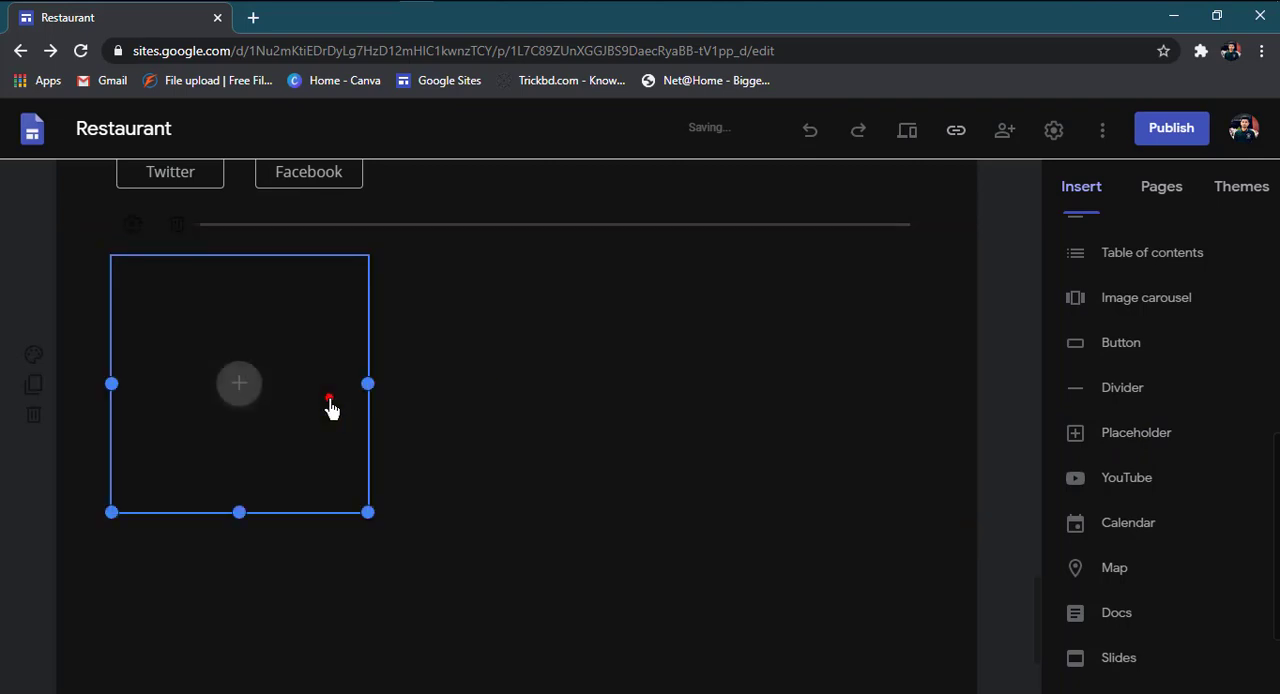
pyautogui.click(232, 408)
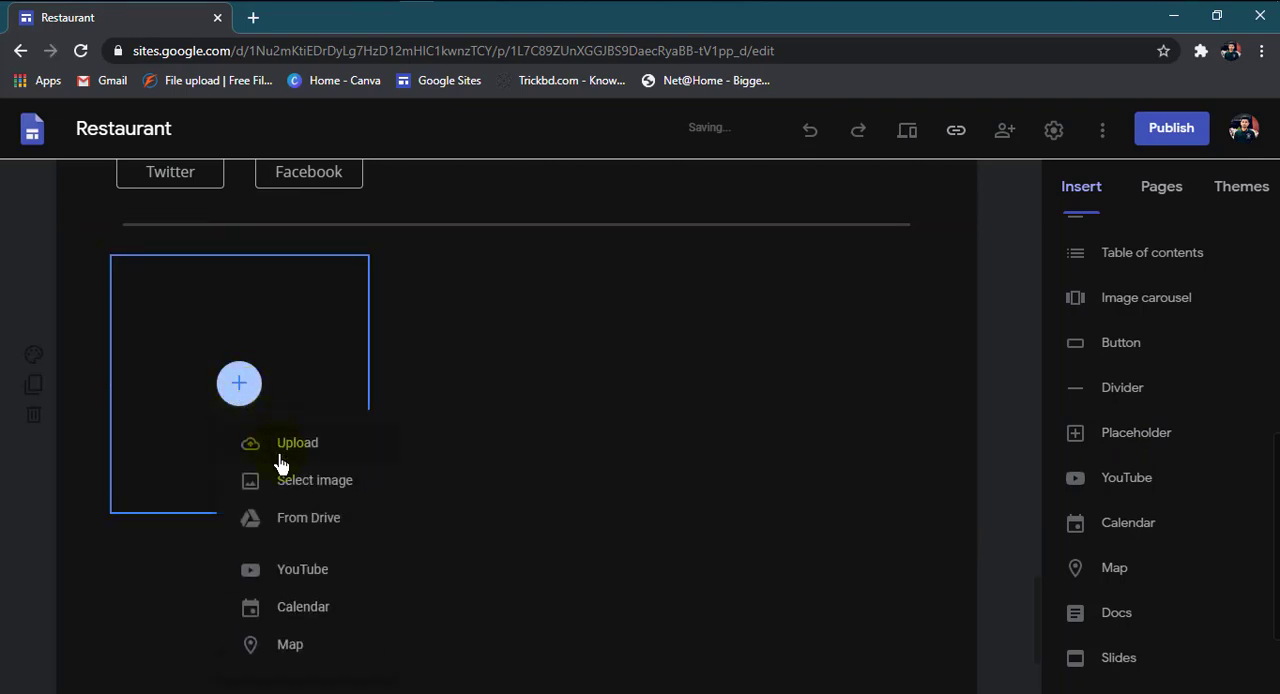
pyautogui.click(648, 545)
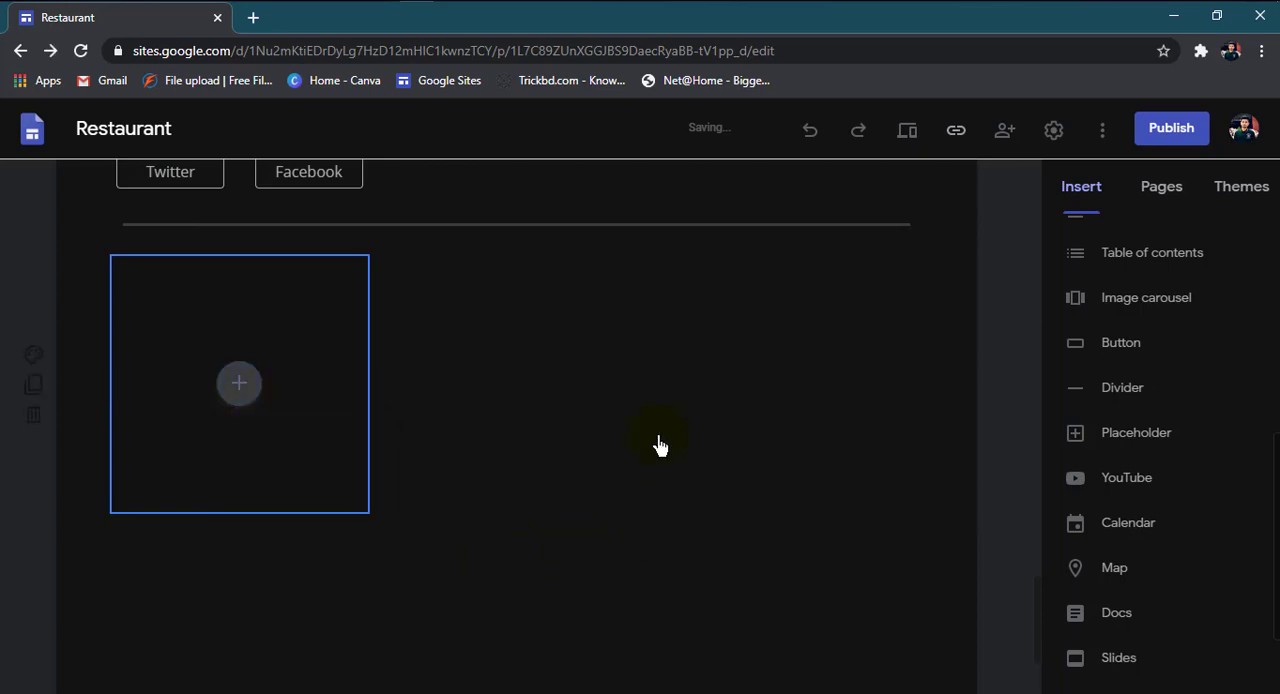
pyautogui.click(614, 371)
pyautogui.click(288, 385)
pyautogui.click(521, 414)
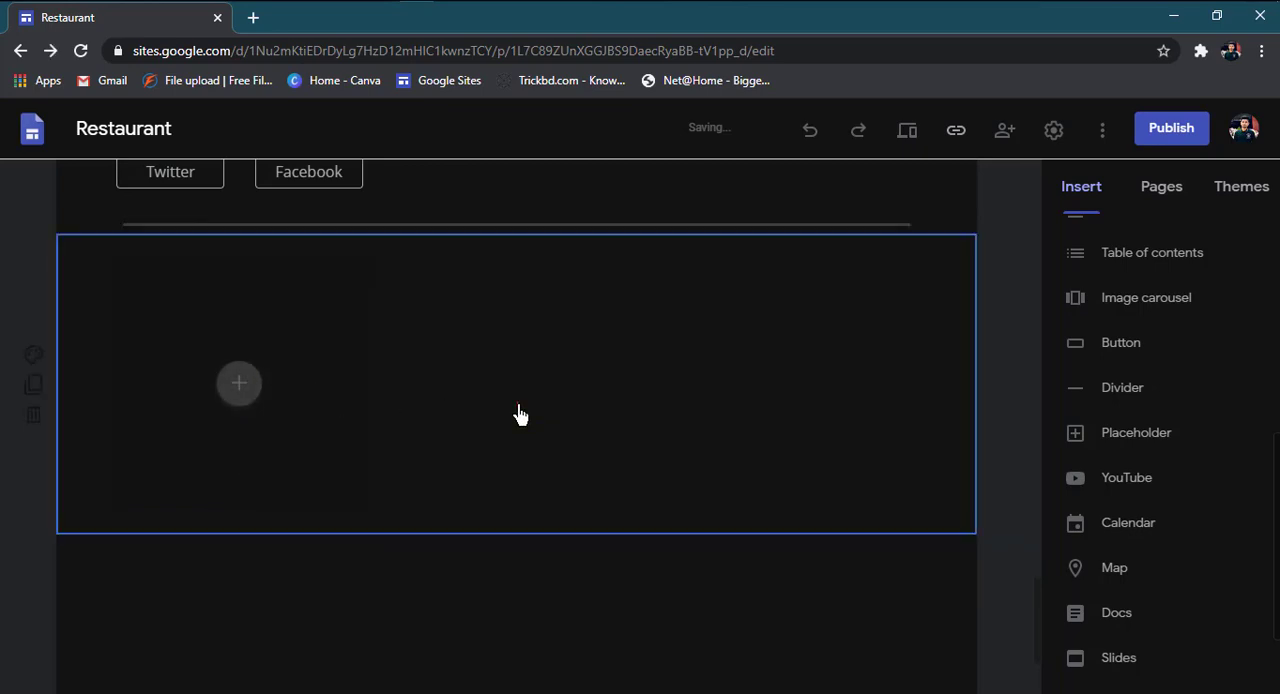
pyautogui.click(587, 598)
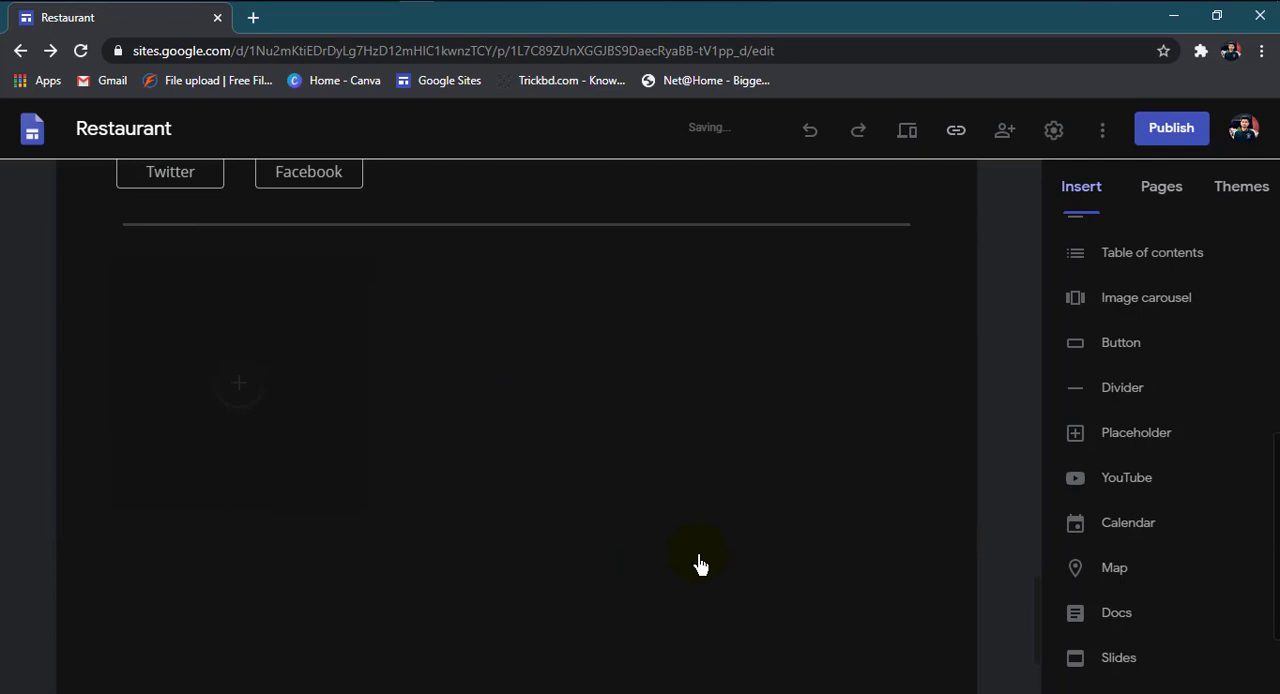
# Step: Insert two more placeholders and place them beside the first one to form a row of three
pyautogui.click(1127, 447)
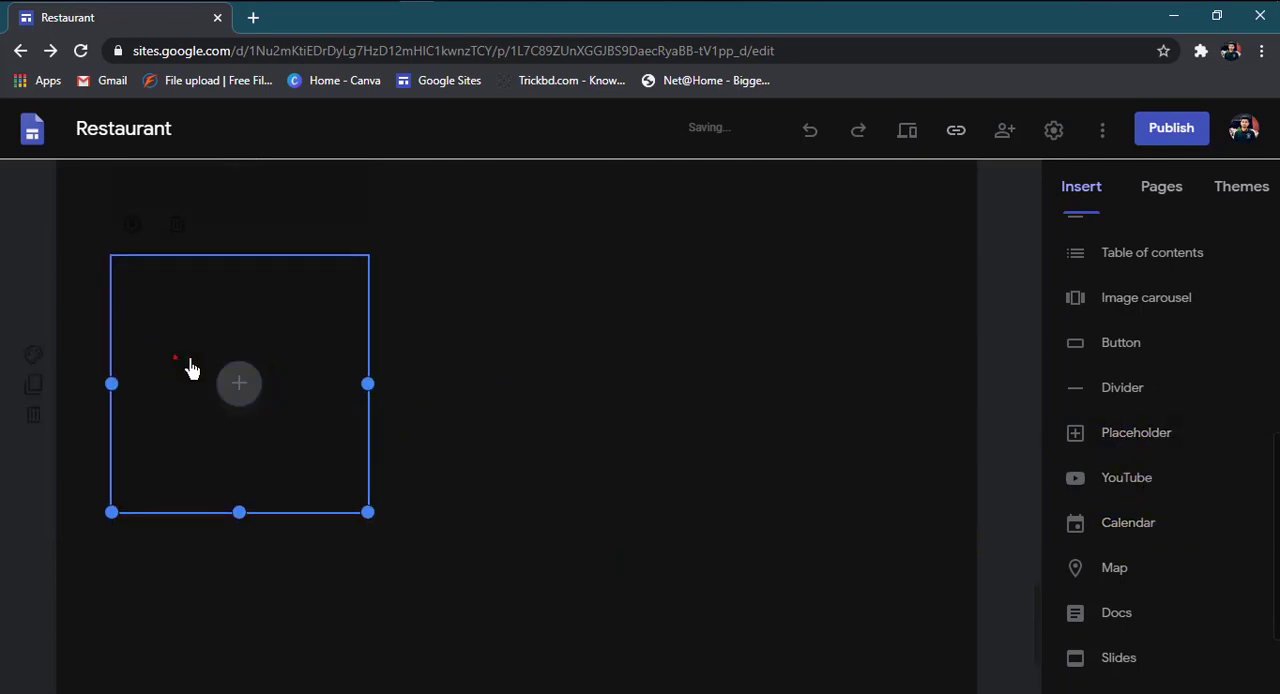
pyautogui.moveTo(191, 366); pyautogui.dragTo(601, 482)
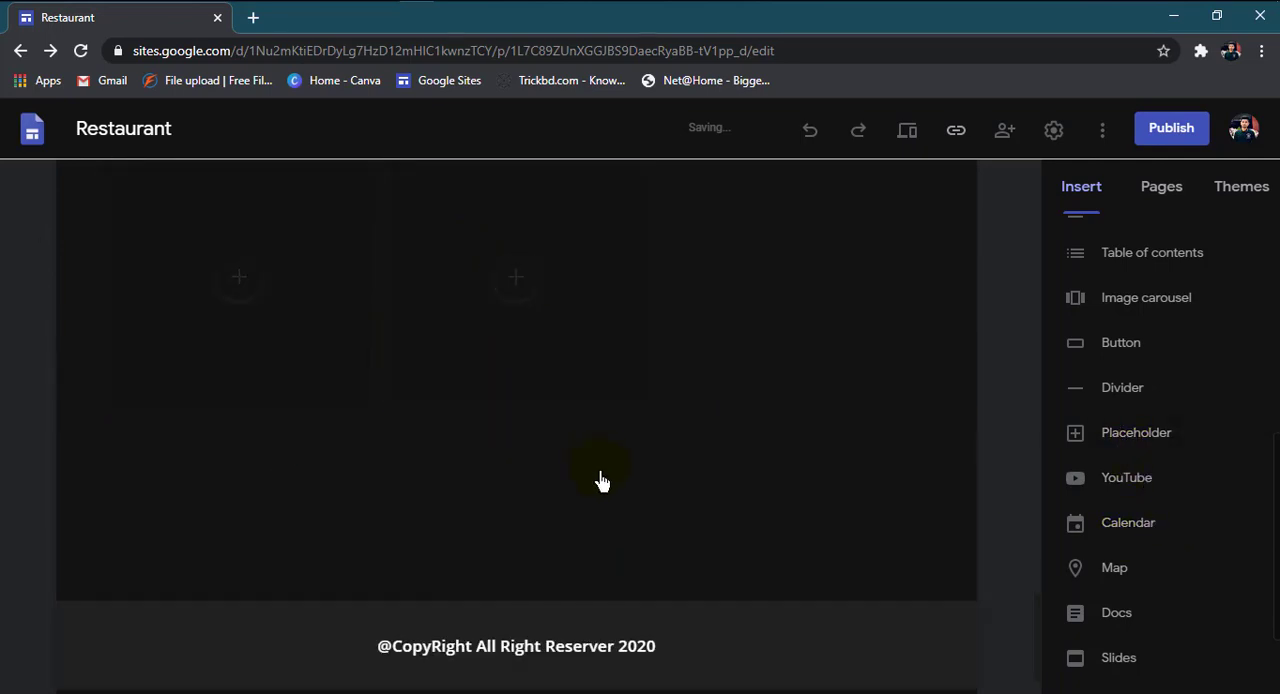
pyautogui.scroll(1, 812, 430)
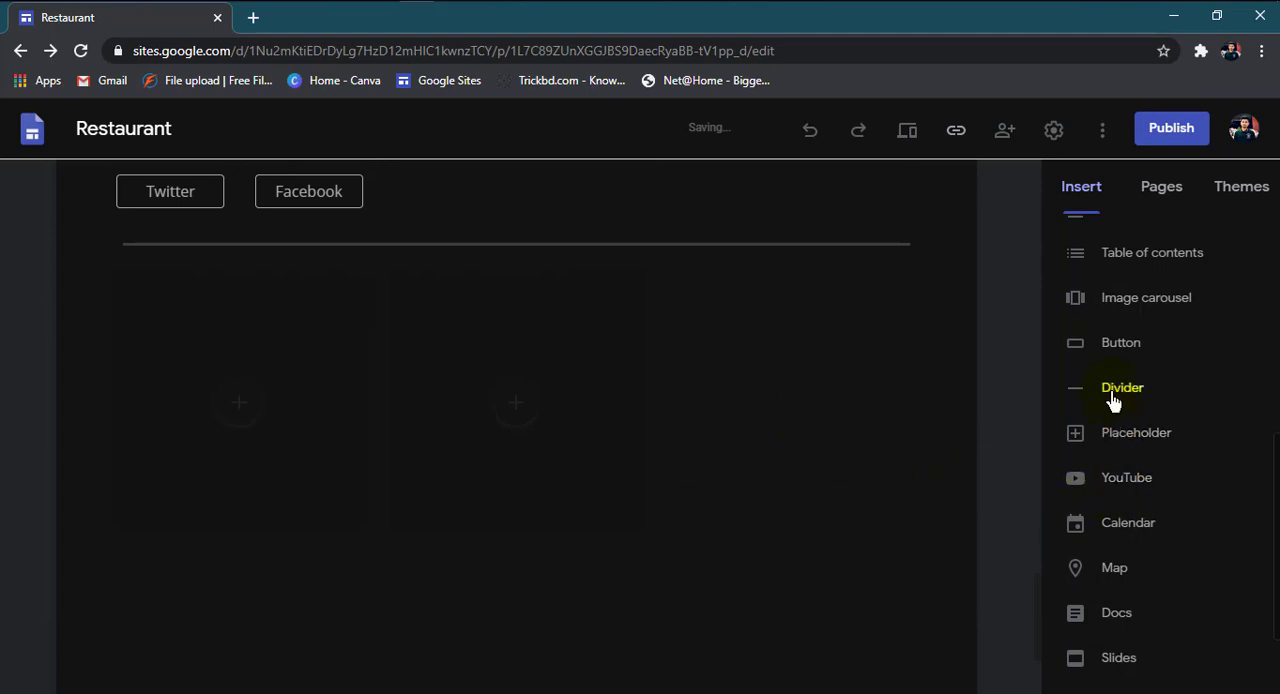
pyautogui.click(1110, 432)
pyautogui.moveTo(308, 469); pyautogui.dragTo(758, 476)
pyautogui.scroll(-3, 580, 570)
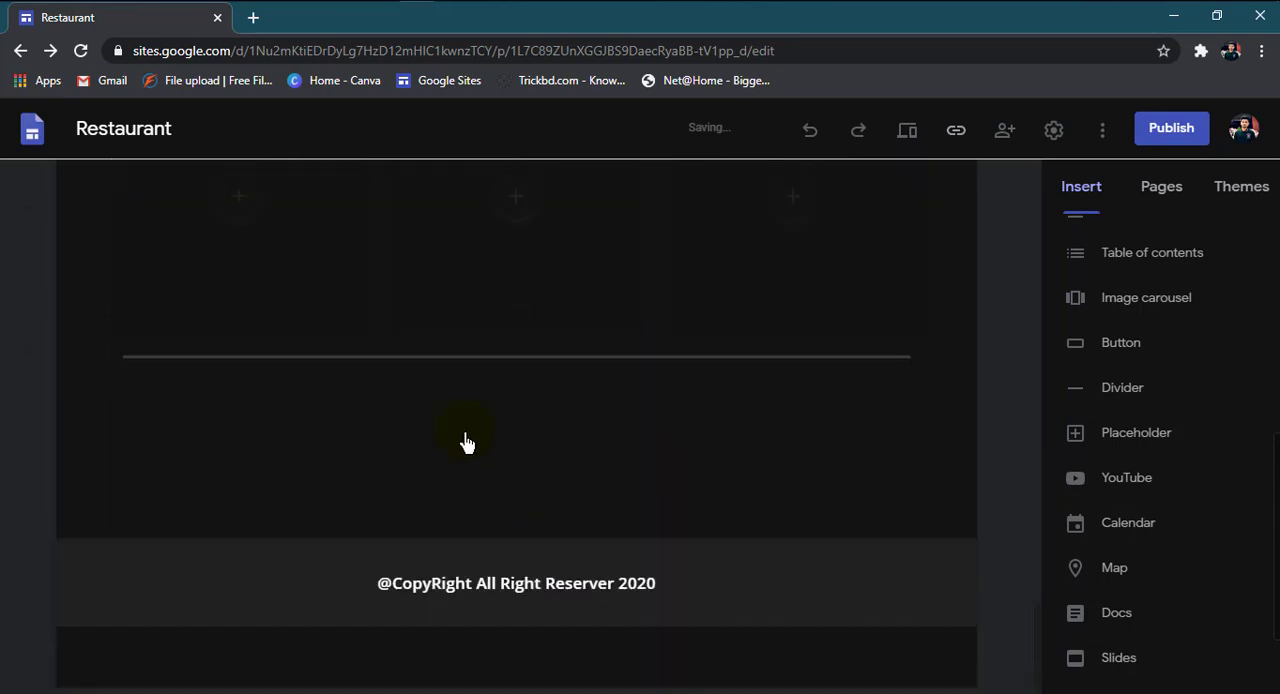
# Step: Move the divider above the row of three placeholders, directly below the Twitter and Facebook buttons
pyautogui.scroll(4, 466, 443)
pyautogui.scroll(-3, 455, 487)
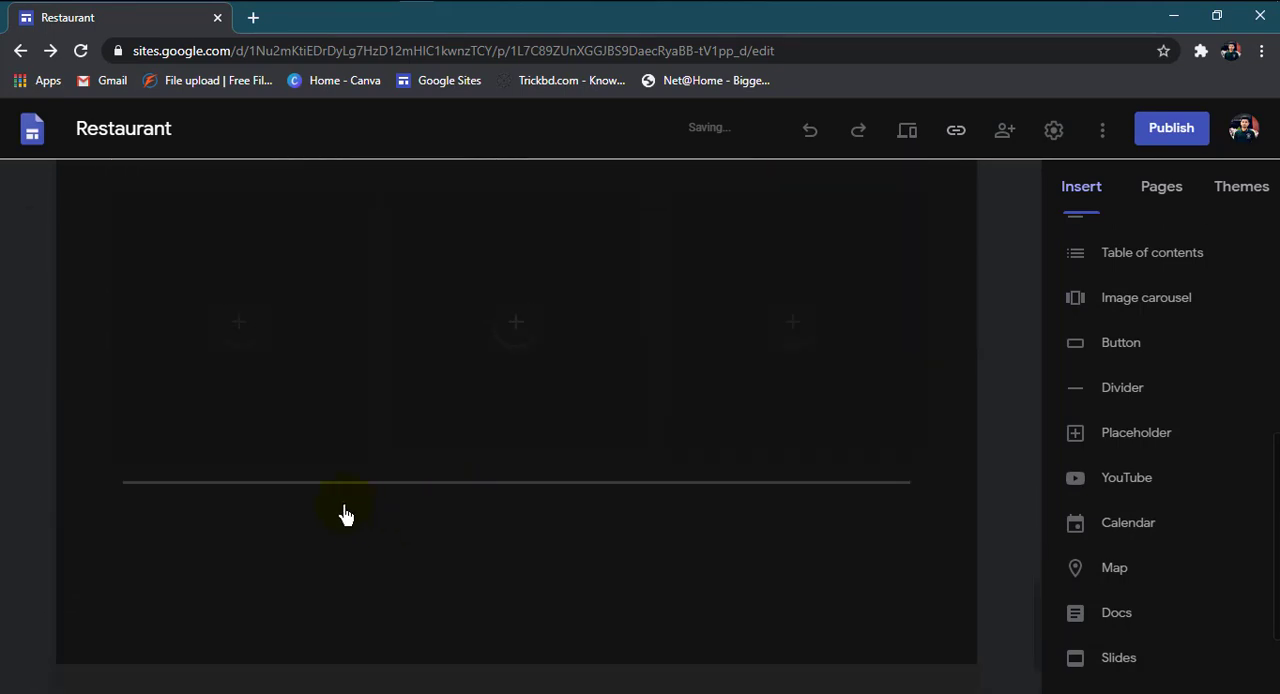
pyautogui.moveTo(308, 497); pyautogui.dragTo(303, 215)
pyautogui.moveTo(305, 524); pyautogui.dragTo(309, 589)
pyautogui.scroll(-5, 309, 600)
pyautogui.scroll(3, 305, 500)
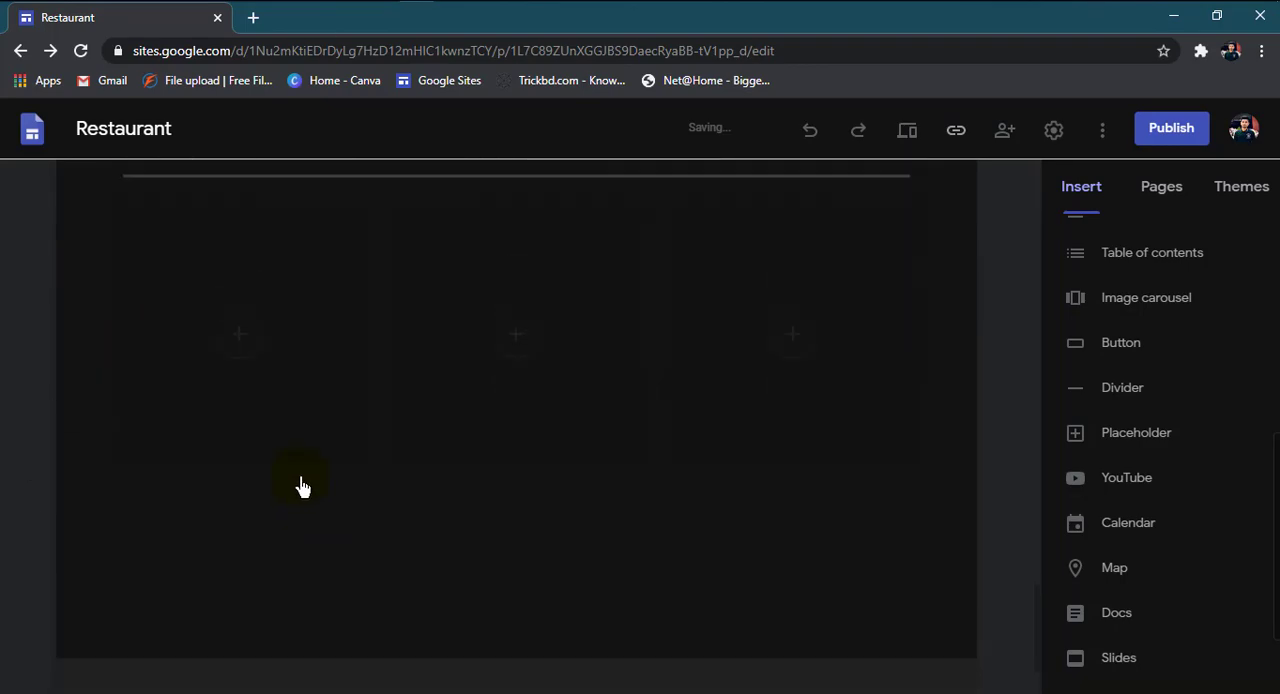
# Step: Fill the first placeholder with a pepperoni pizza picture found by searching Google Images for "pizza"
pyautogui.click(237, 380)
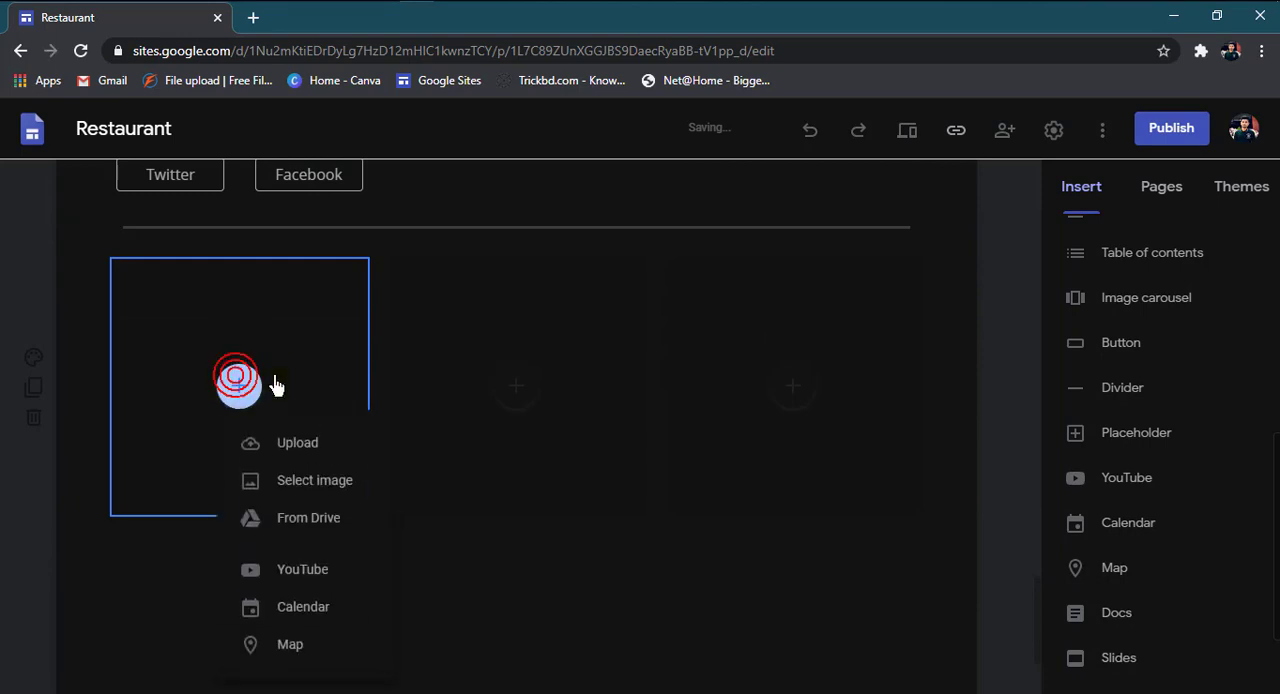
pyautogui.click(295, 486)
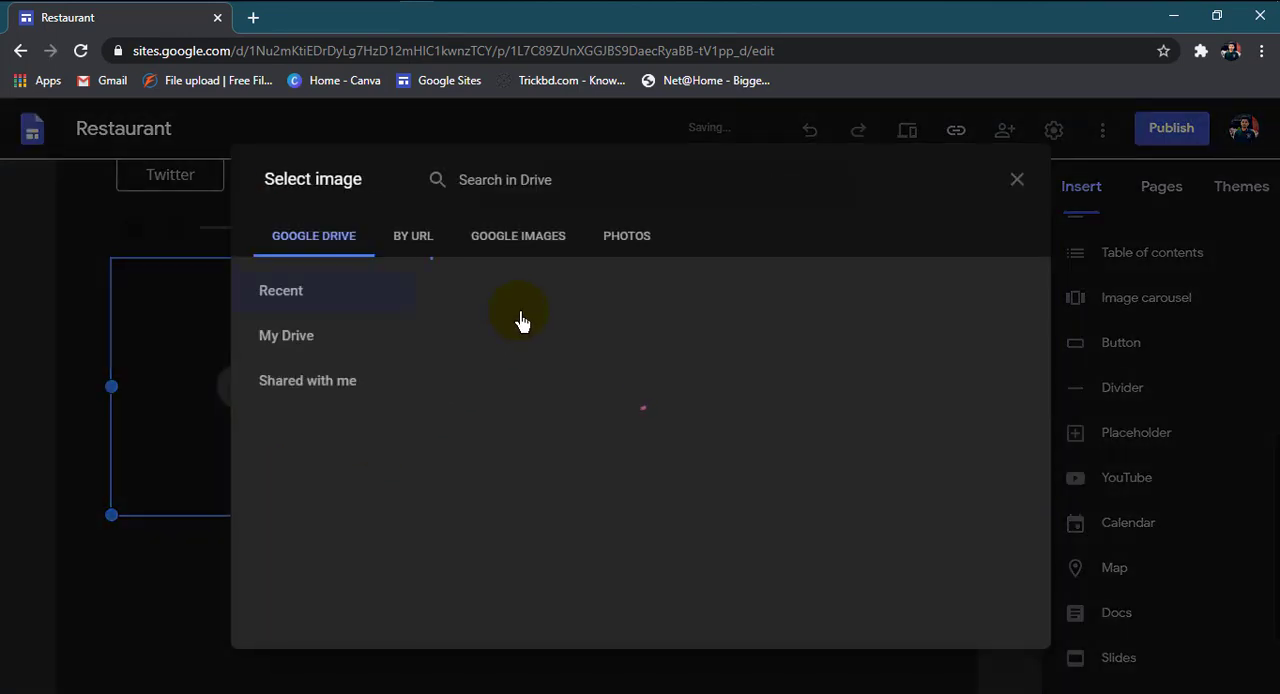
pyautogui.click(520, 236)
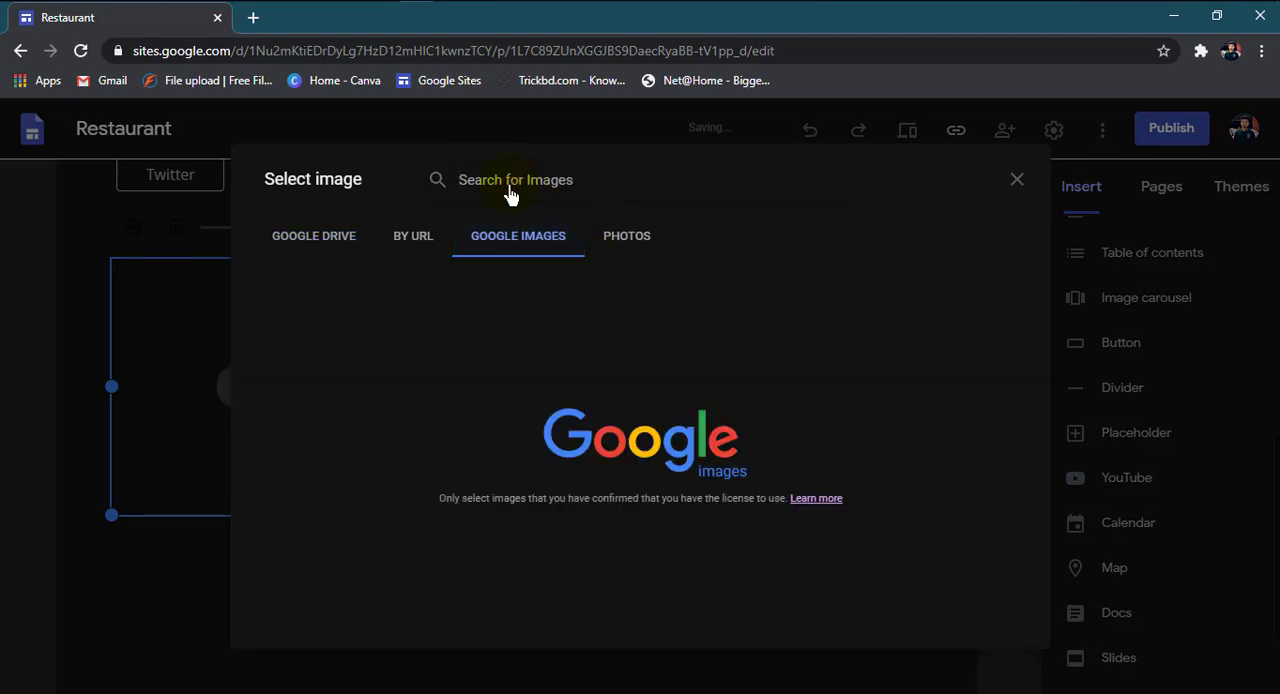
pyautogui.write('pizza')
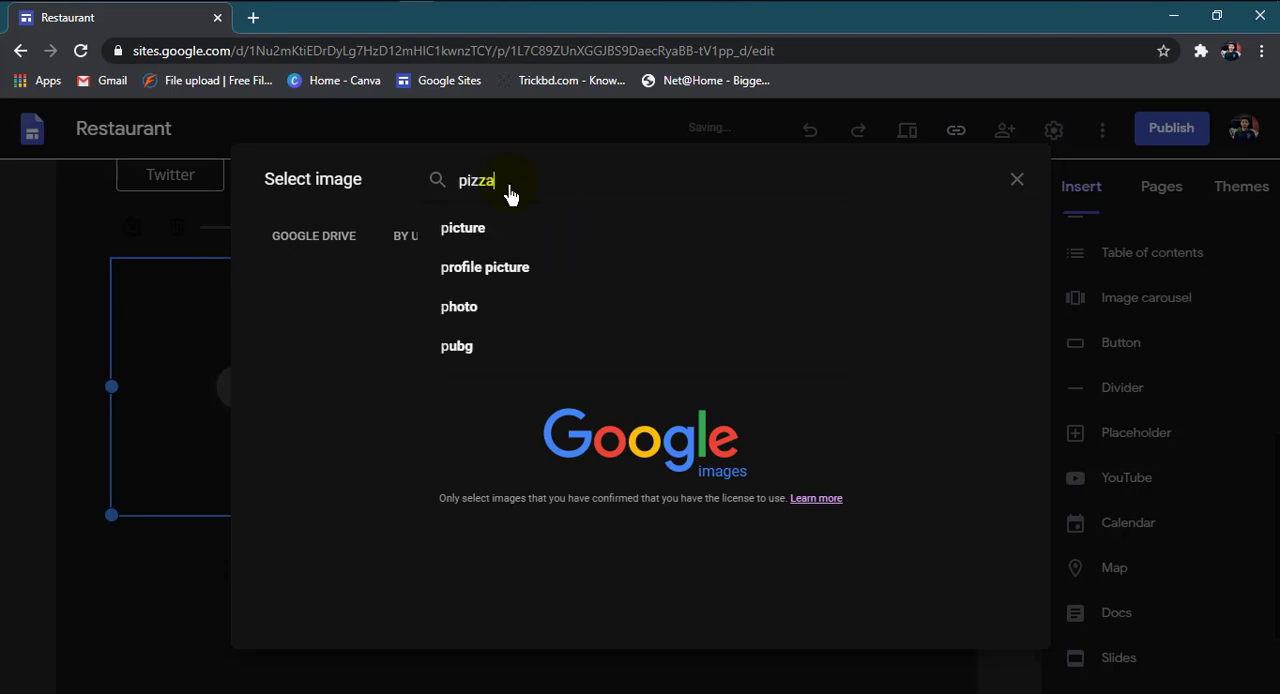
pyautogui.press('Return')
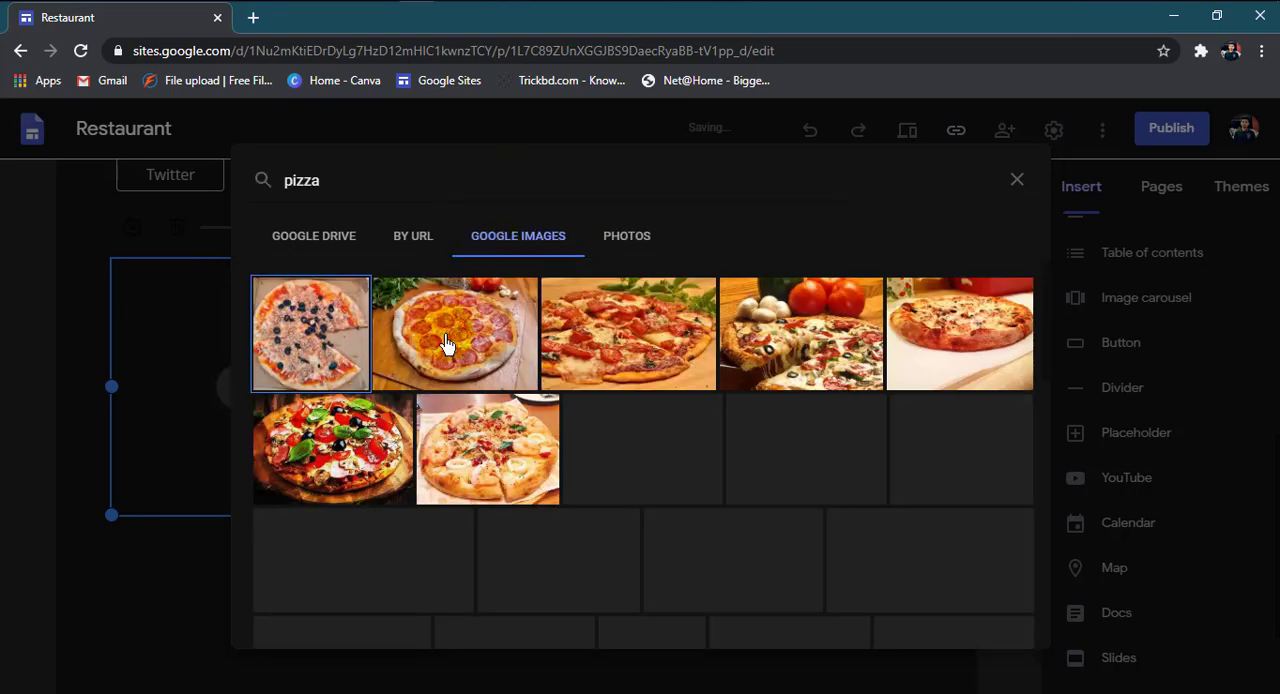
pyautogui.click(445, 350)
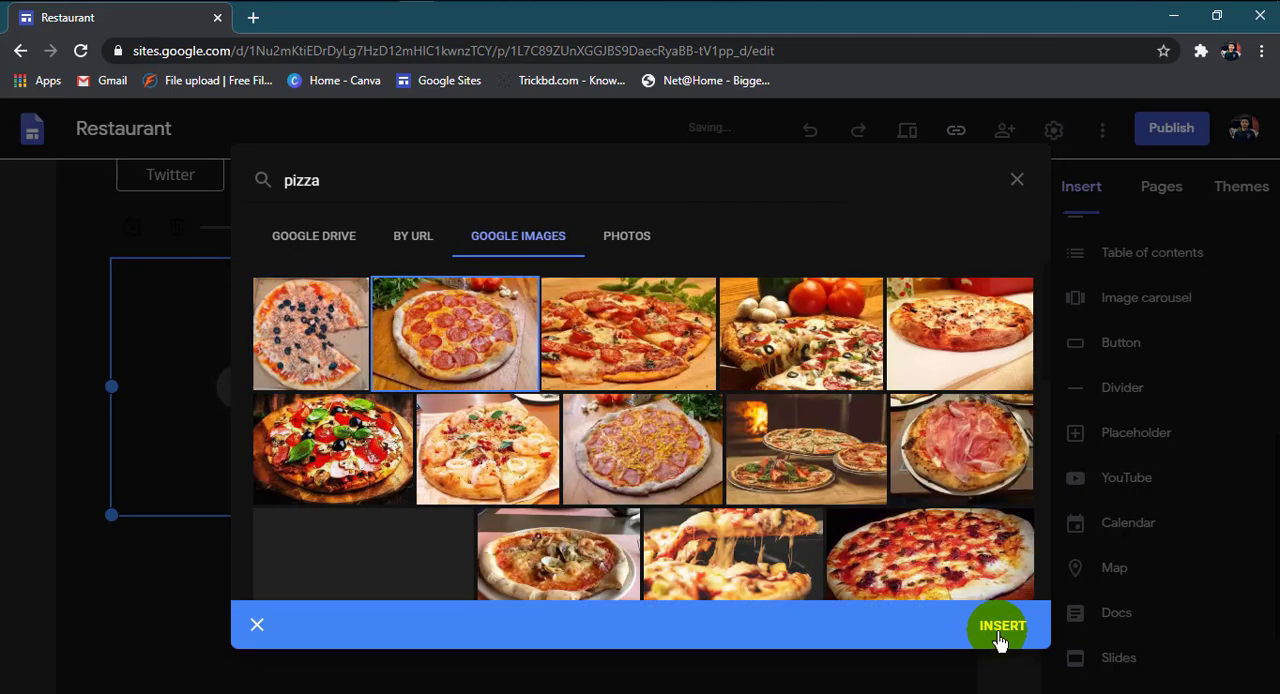
pyautogui.click(1000, 628)
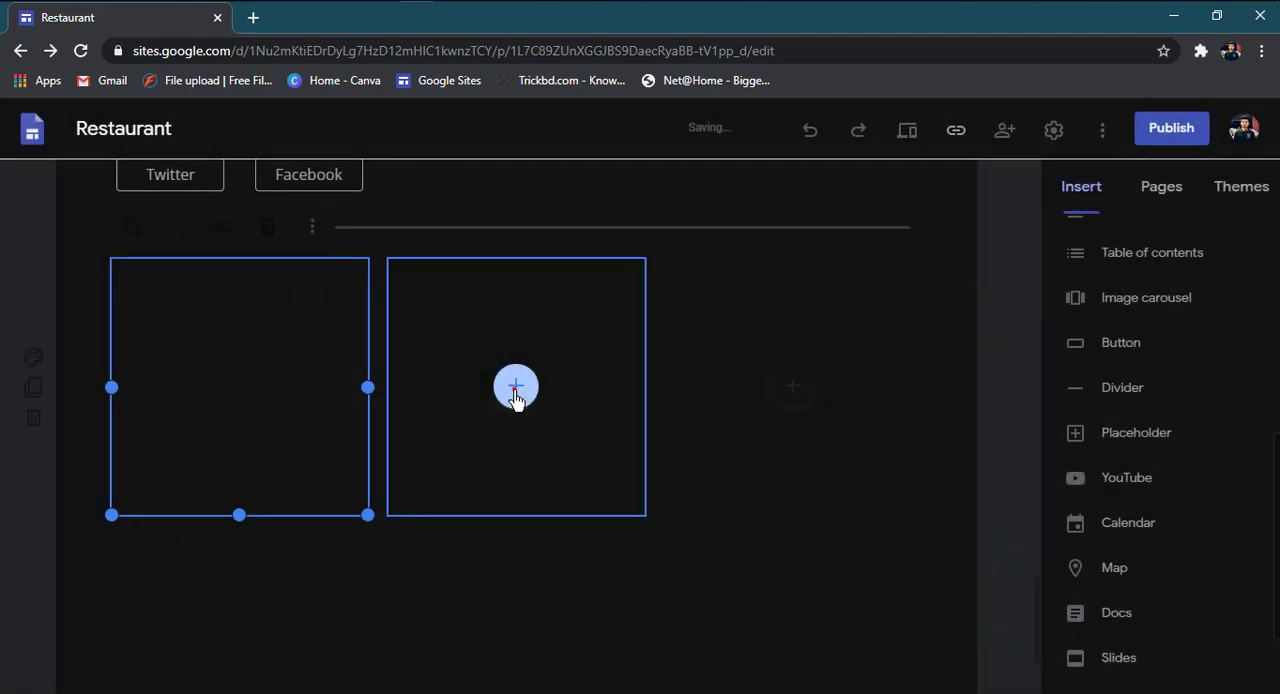
# Step: Fill the middle placeholder with a burger picture found by searching Google Images for "burger"
pyautogui.click(515, 392)
pyautogui.click(571, 481)
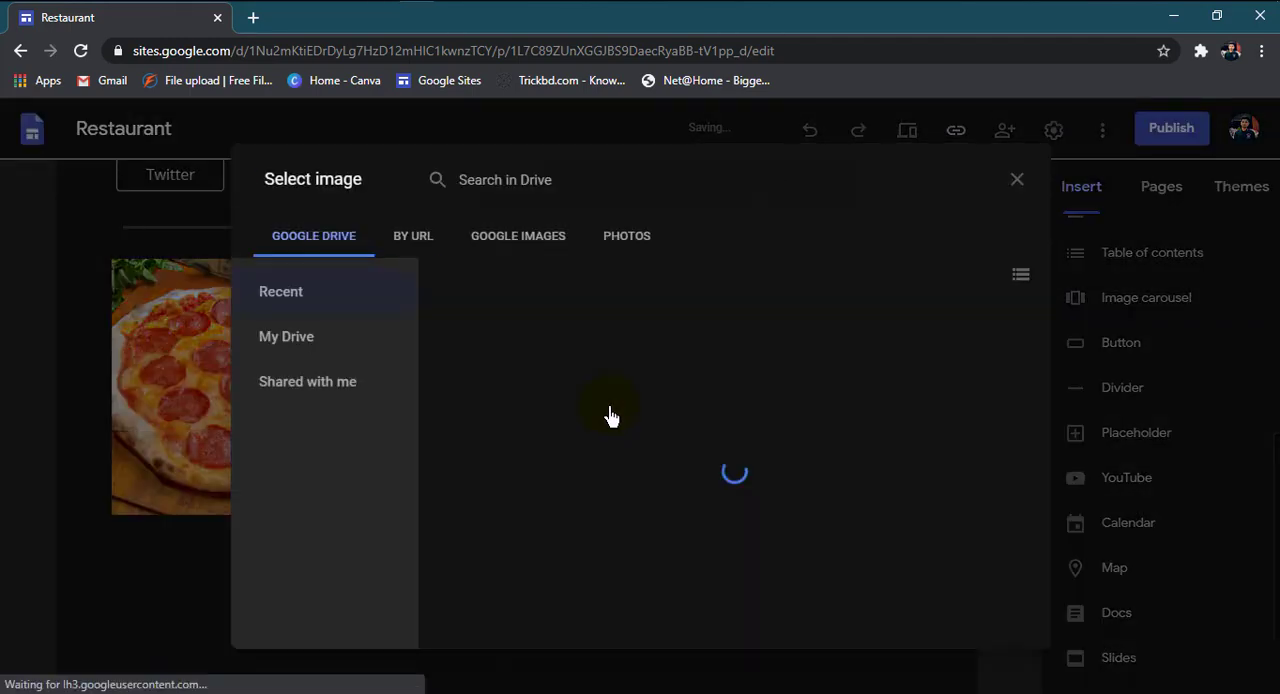
pyautogui.click(520, 240)
pyautogui.click(512, 185)
pyautogui.write('bur')
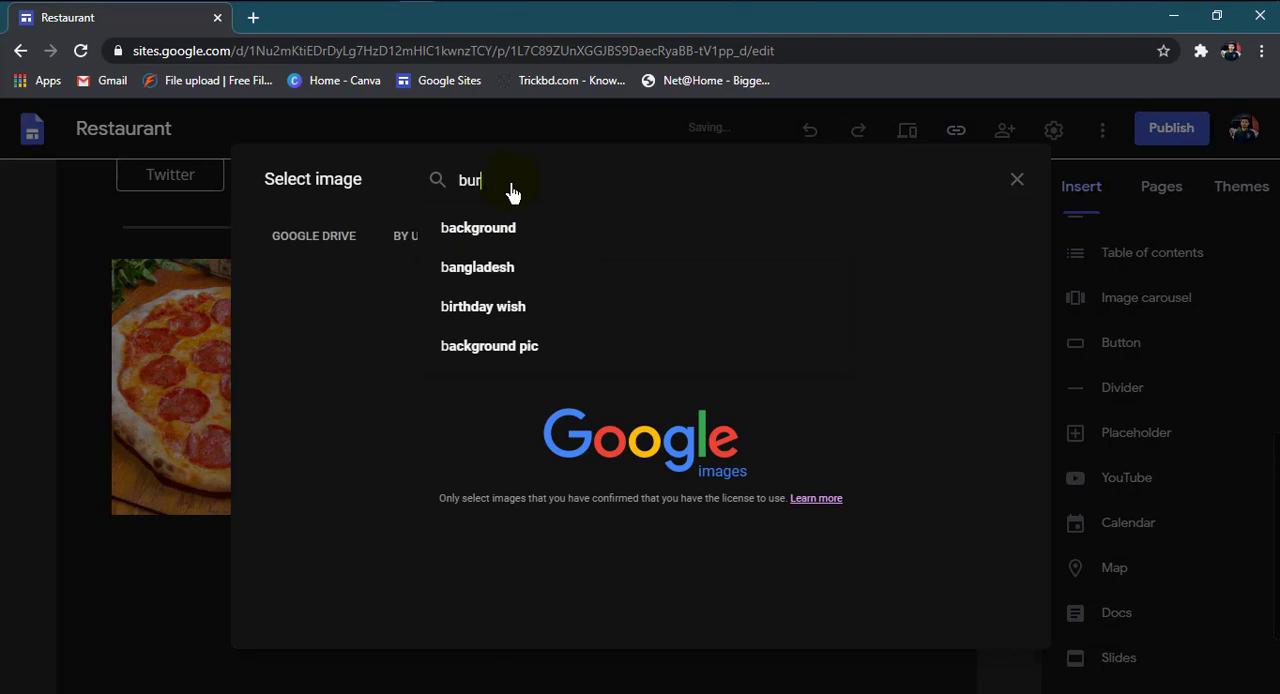
pyautogui.write('ger')
pyautogui.press('Return')
pyautogui.click(499, 332)
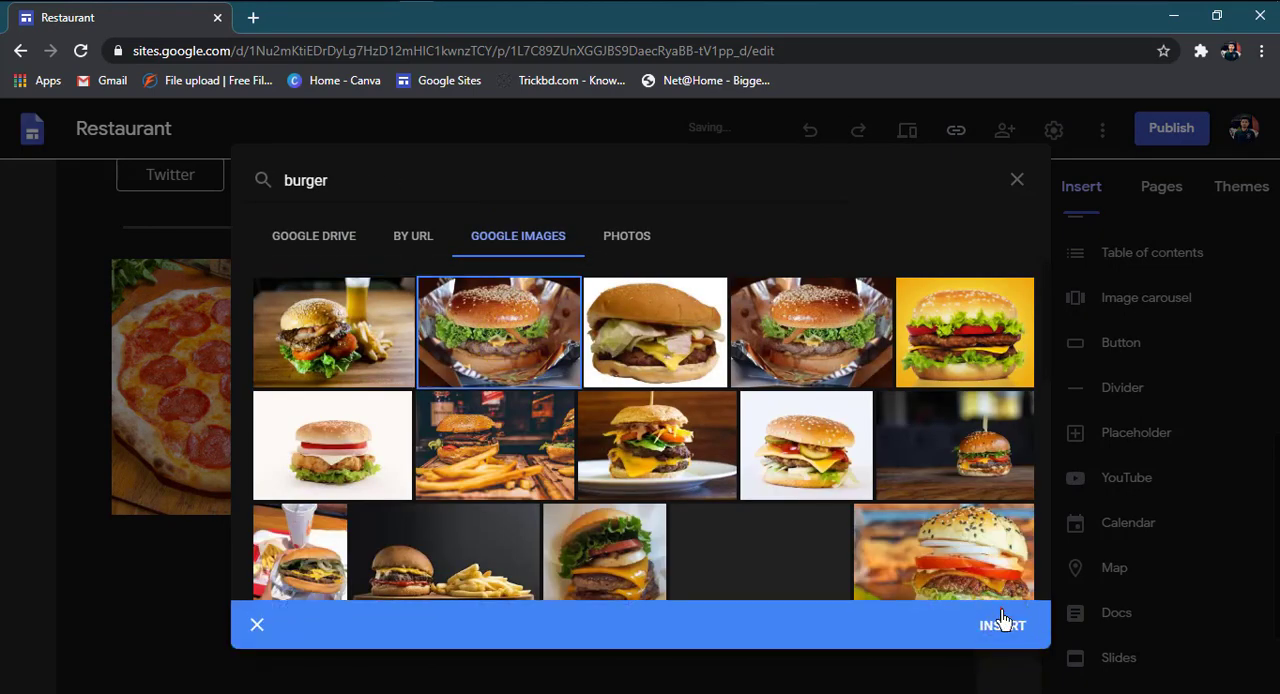
pyautogui.click(1003, 624)
# Step: Fill the third placeholder with a teapot and cup picture found by searching Google Images for "tea"
pyautogui.click(792, 387)
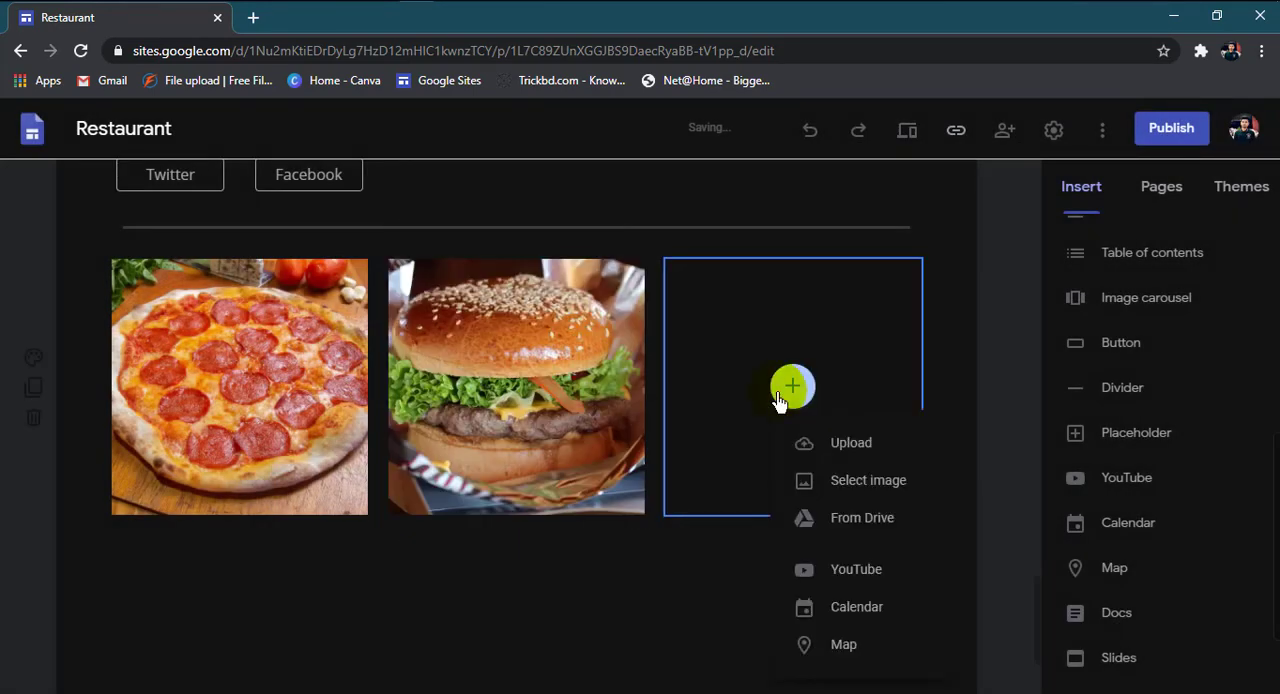
pyautogui.click(836, 479)
pyautogui.click(517, 238)
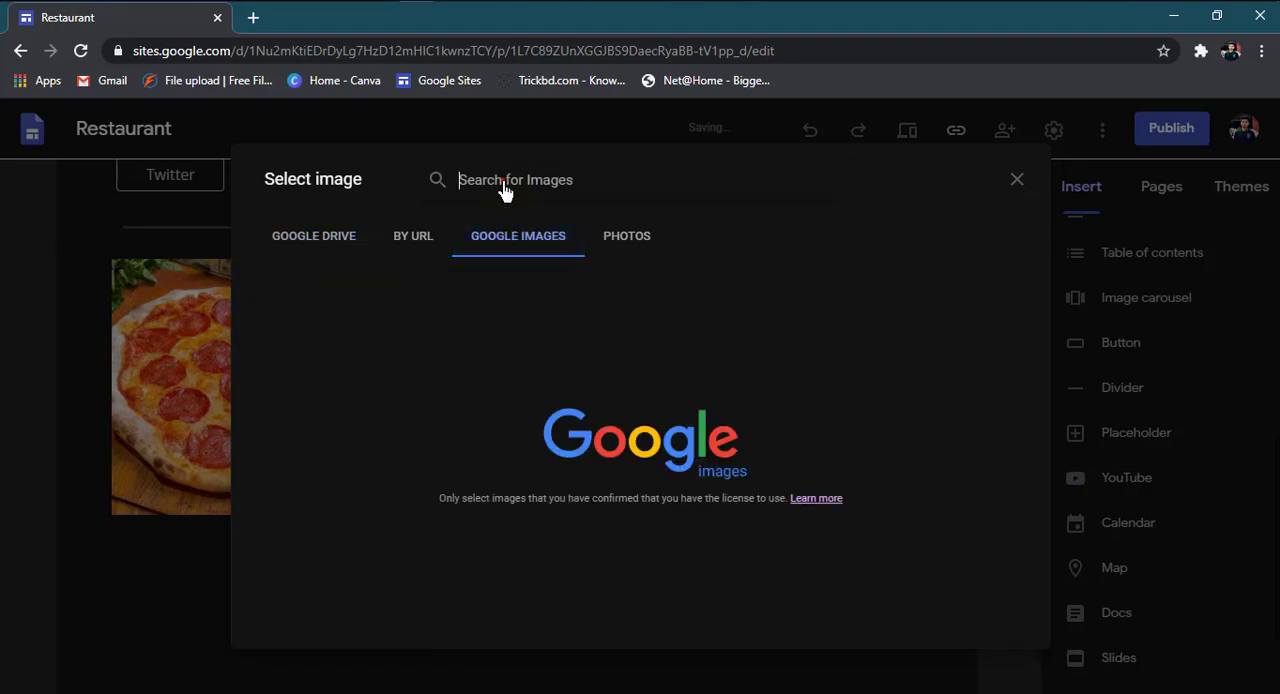
pyautogui.click(499, 190)
pyautogui.write('tea')
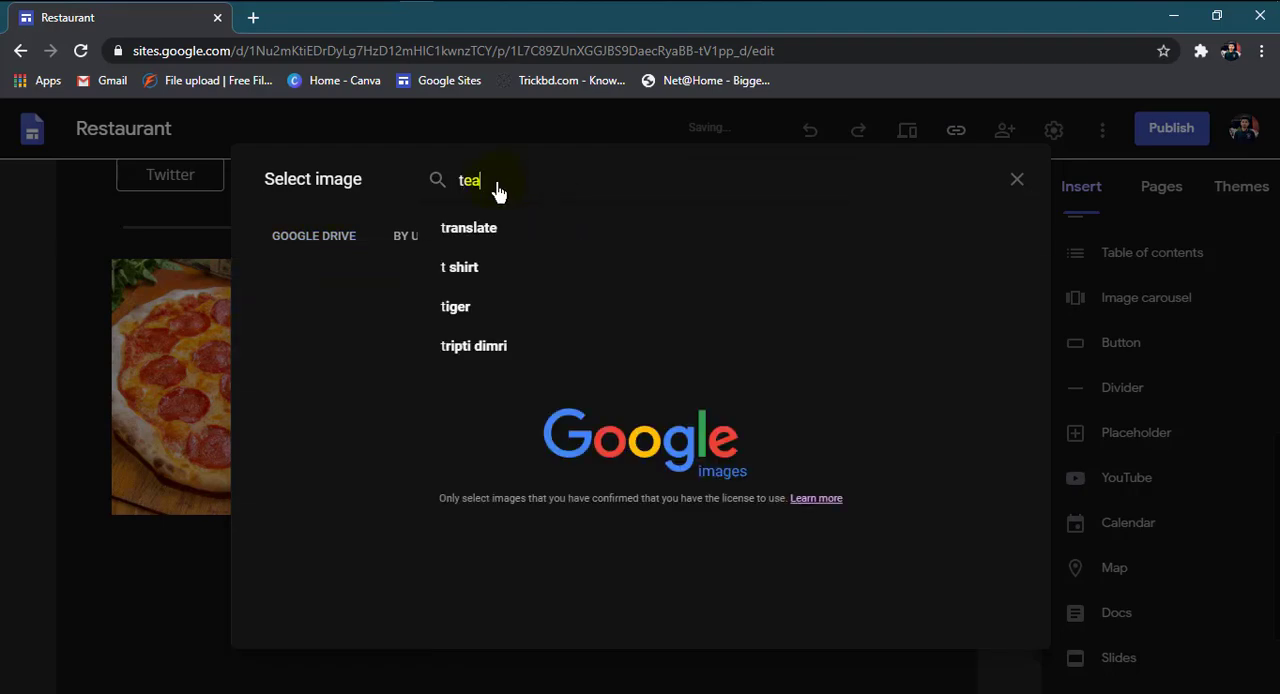
pyautogui.press('Return')
pyautogui.click(502, 334)
pyautogui.click(988, 623)
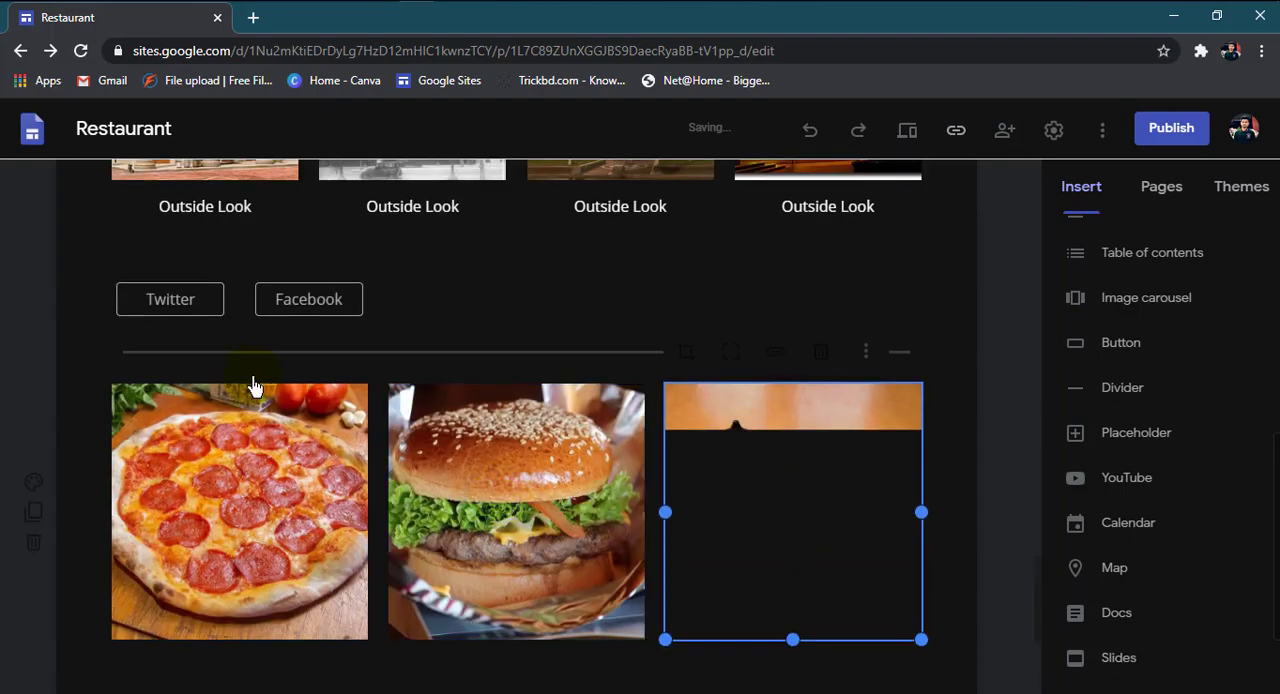
# Step: Insert a text box between the divider and the three food images and enter "Fast Food" in it
pyautogui.scroll(3, 886, 406)
pyautogui.scroll(5, 1103, 420)
pyautogui.click(1100, 258)
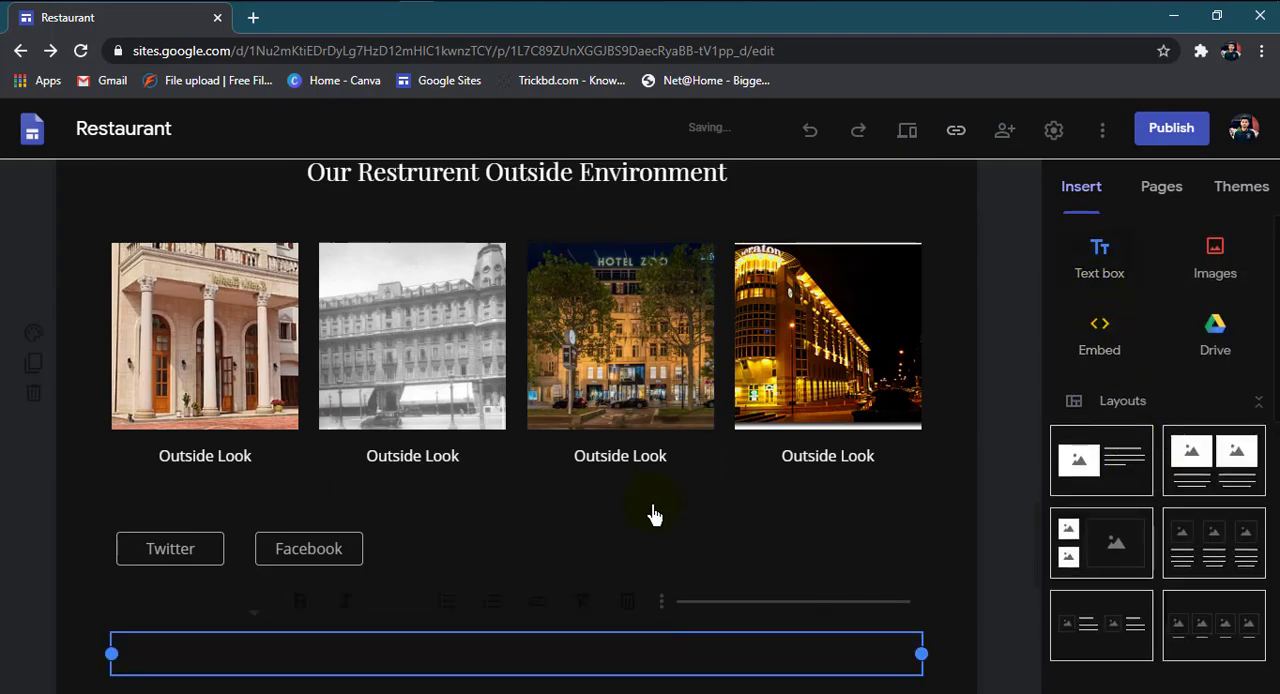
pyautogui.scroll(-4, 243, 329)
pyautogui.scroll(1, 306, 403)
pyautogui.scroll(-1, 545, 527)
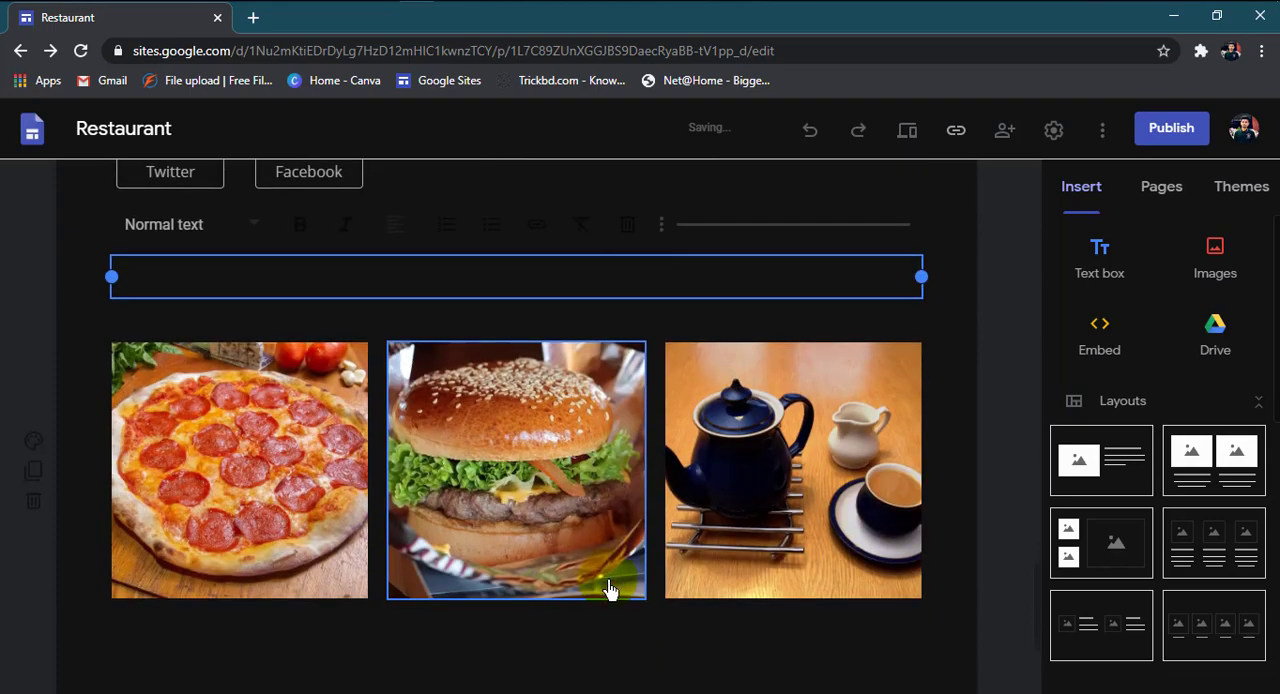
pyautogui.click(309, 284)
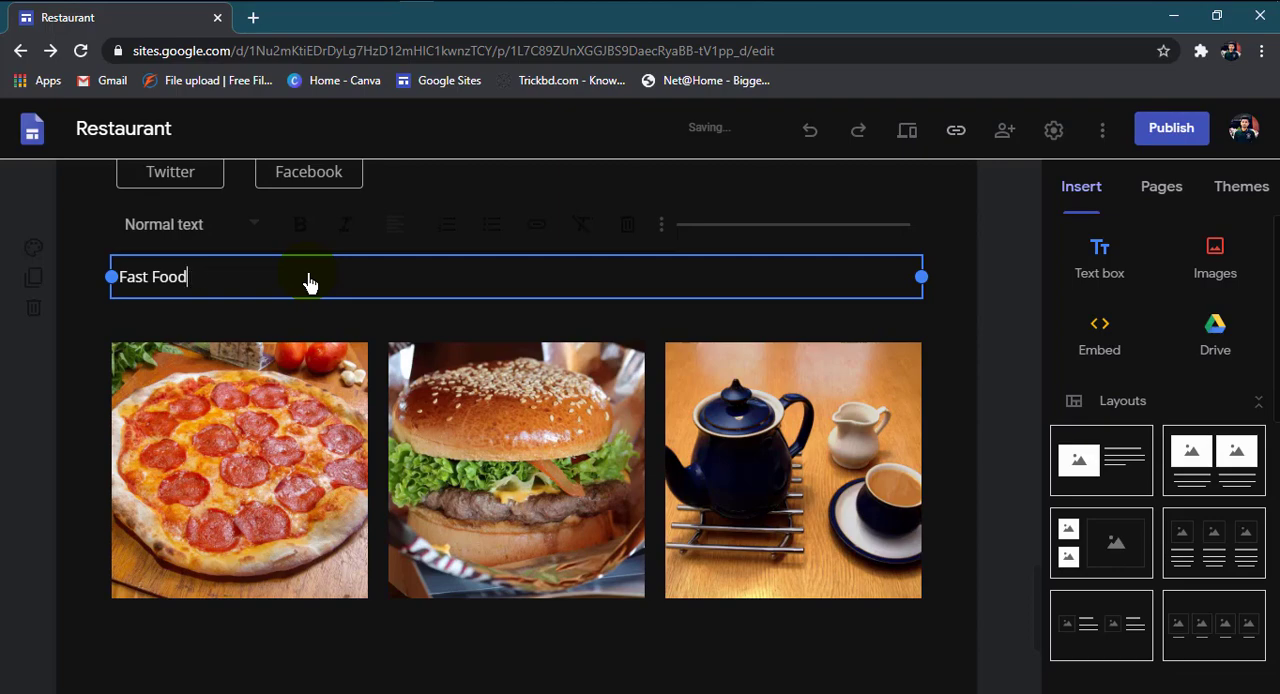
# Step: Format the "Fast Food" text as a bold, centred Heading
pyautogui.click(230, 232)
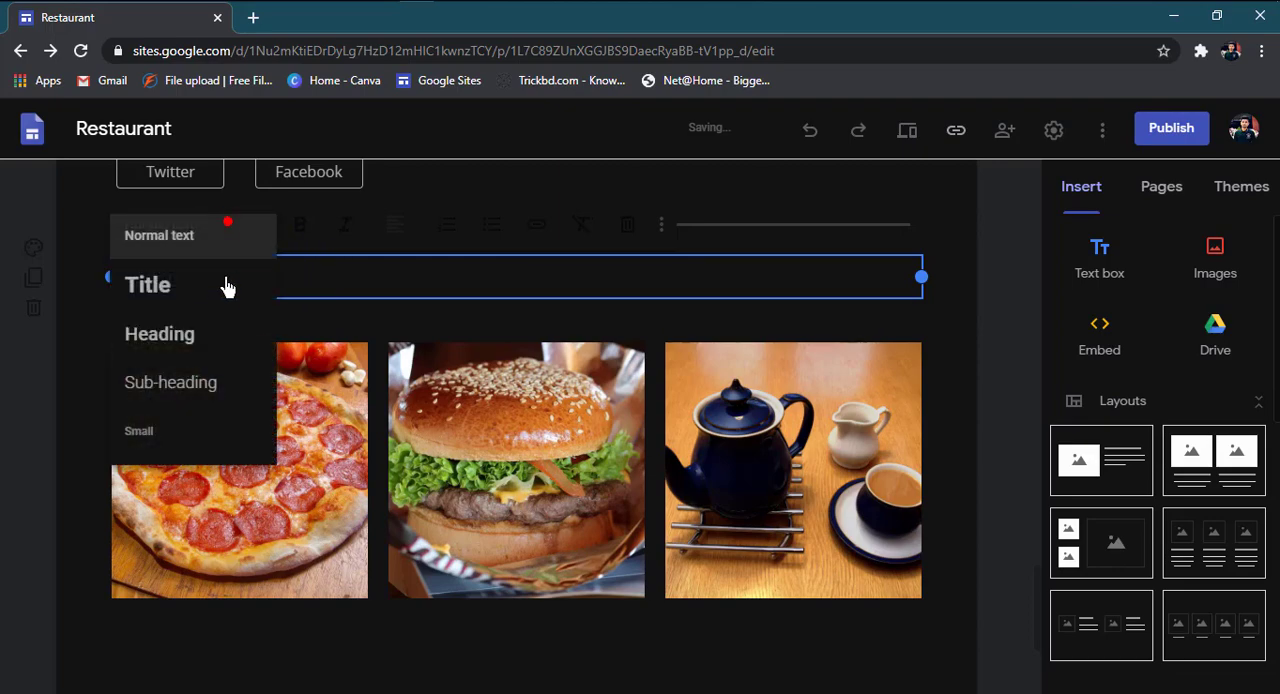
pyautogui.click(197, 334)
pyautogui.click(304, 229)
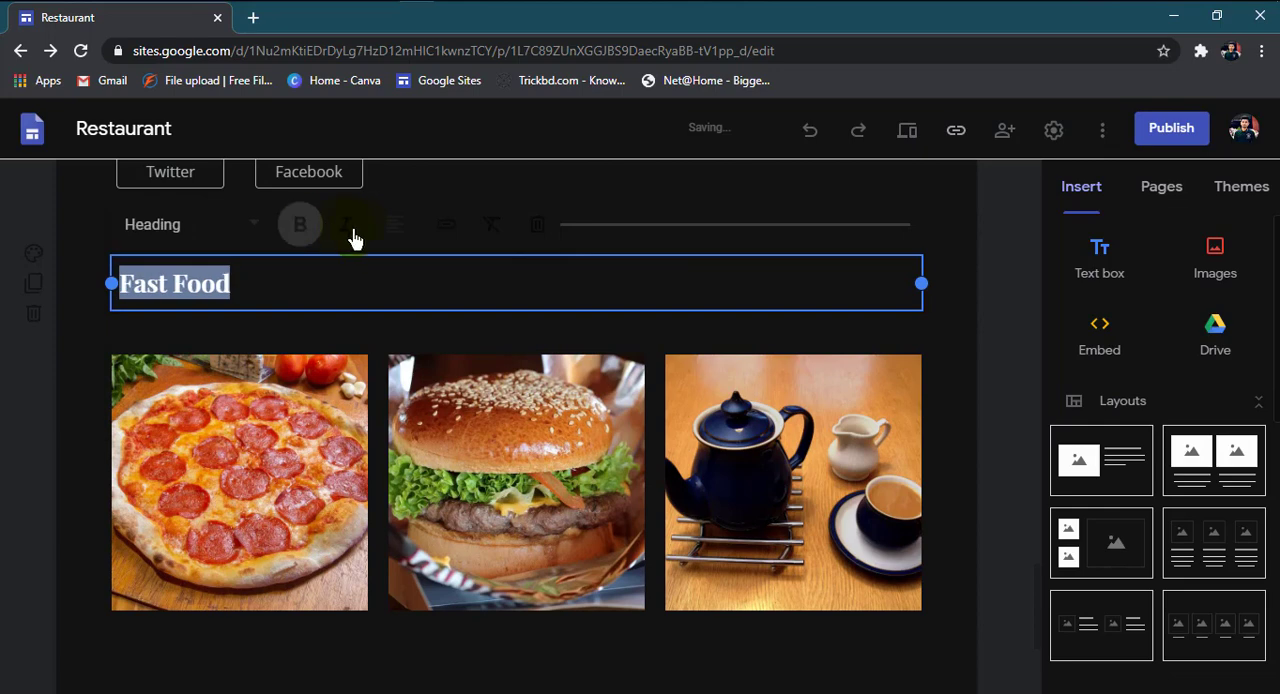
pyautogui.click(390, 232)
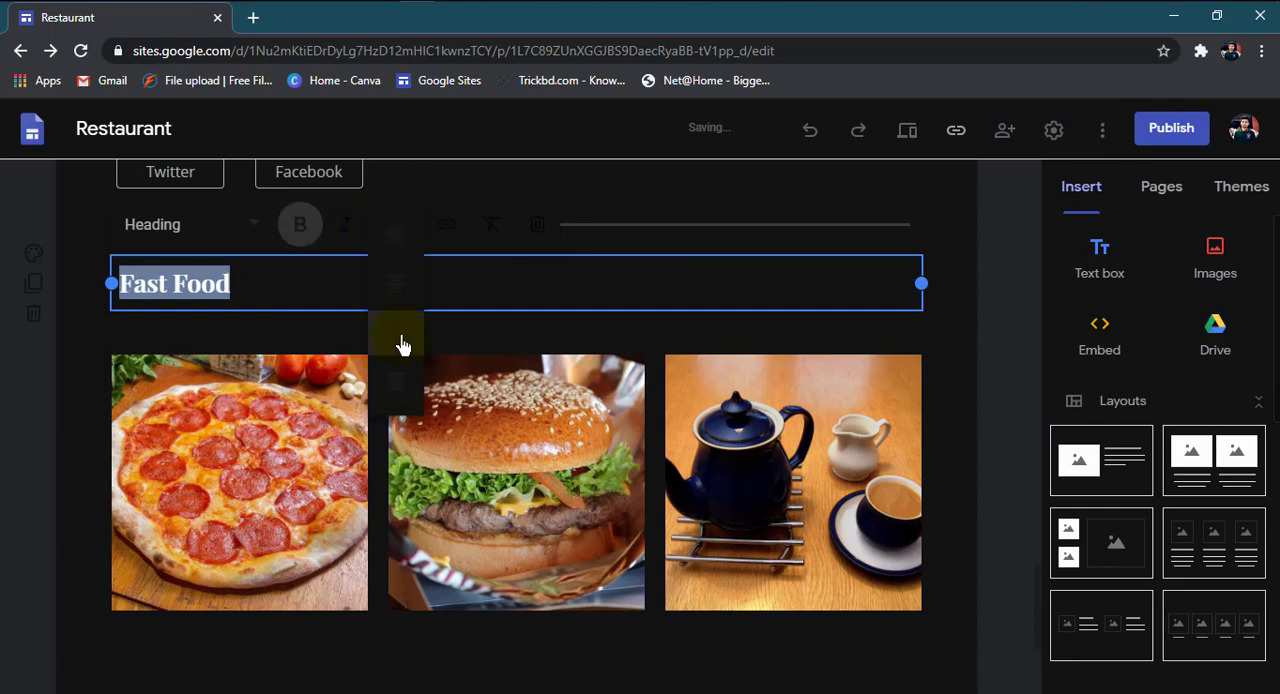
pyautogui.click(400, 306)
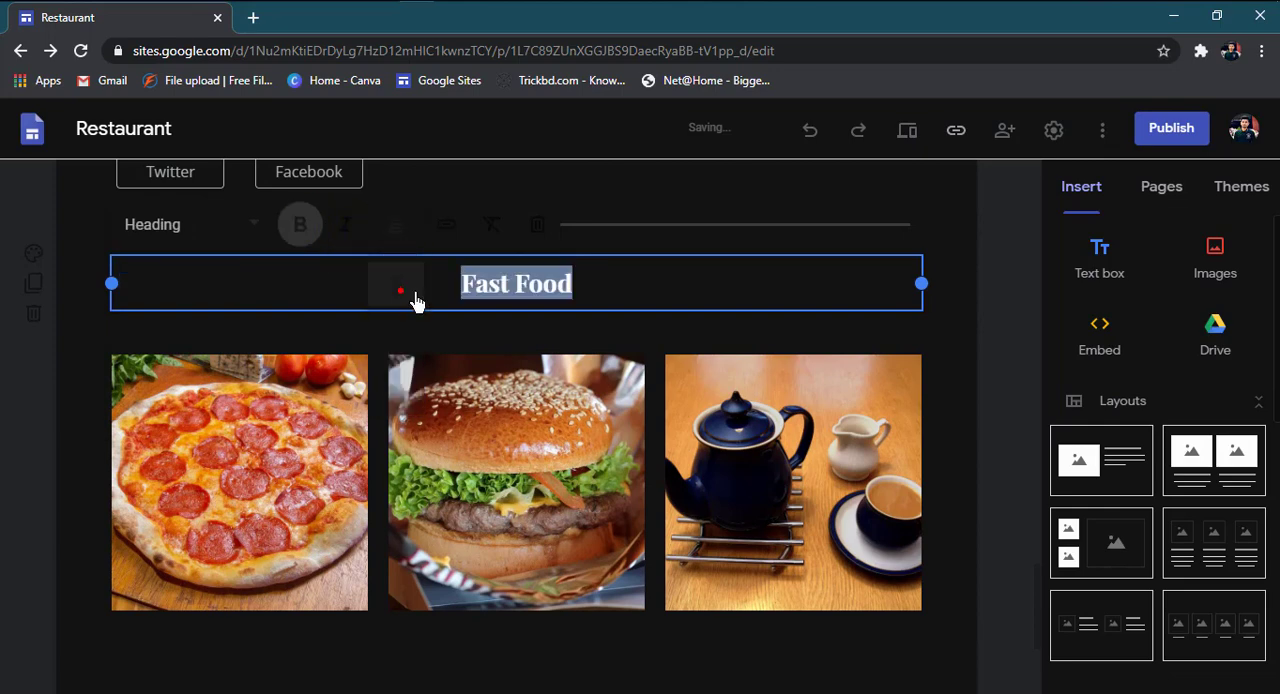
pyautogui.click(563, 654)
pyautogui.scroll(-3, 566, 652)
pyautogui.scroll(10, 783, 437)
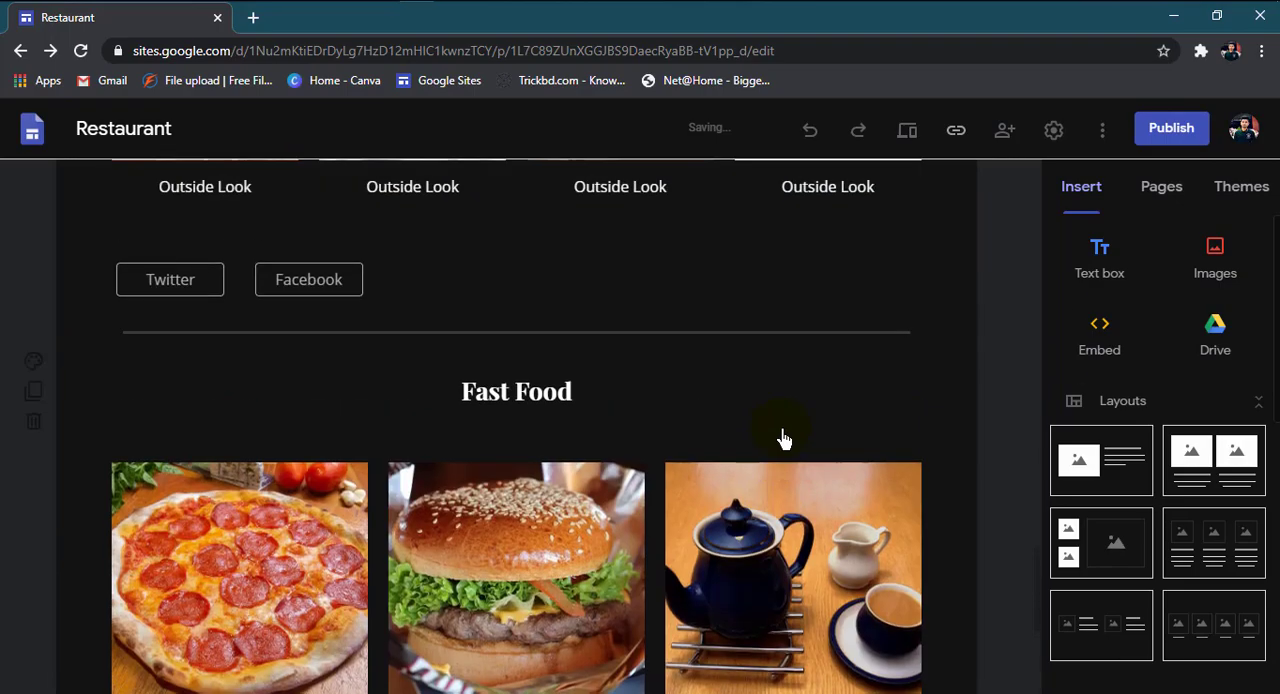
# Step: Preview the site in the large-screen view, examine the Fast Food section and the footer, and exit the preview
pyautogui.scroll(-8, 783, 437)
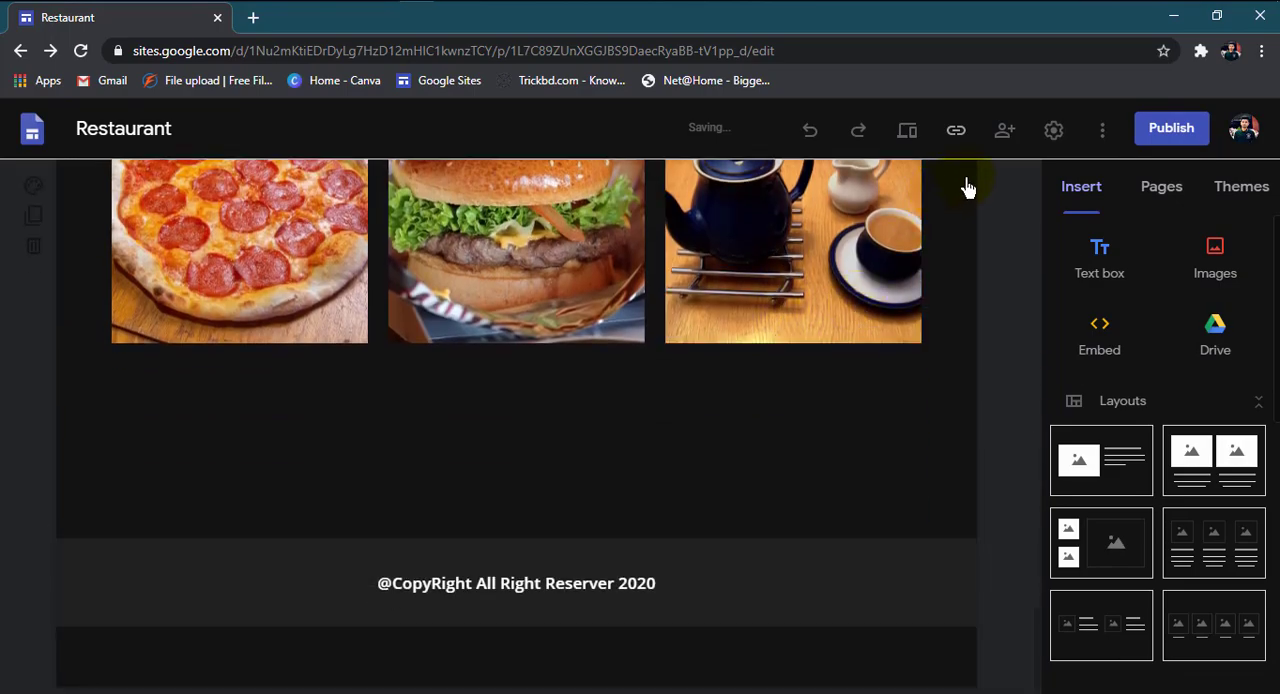
pyautogui.click(908, 130)
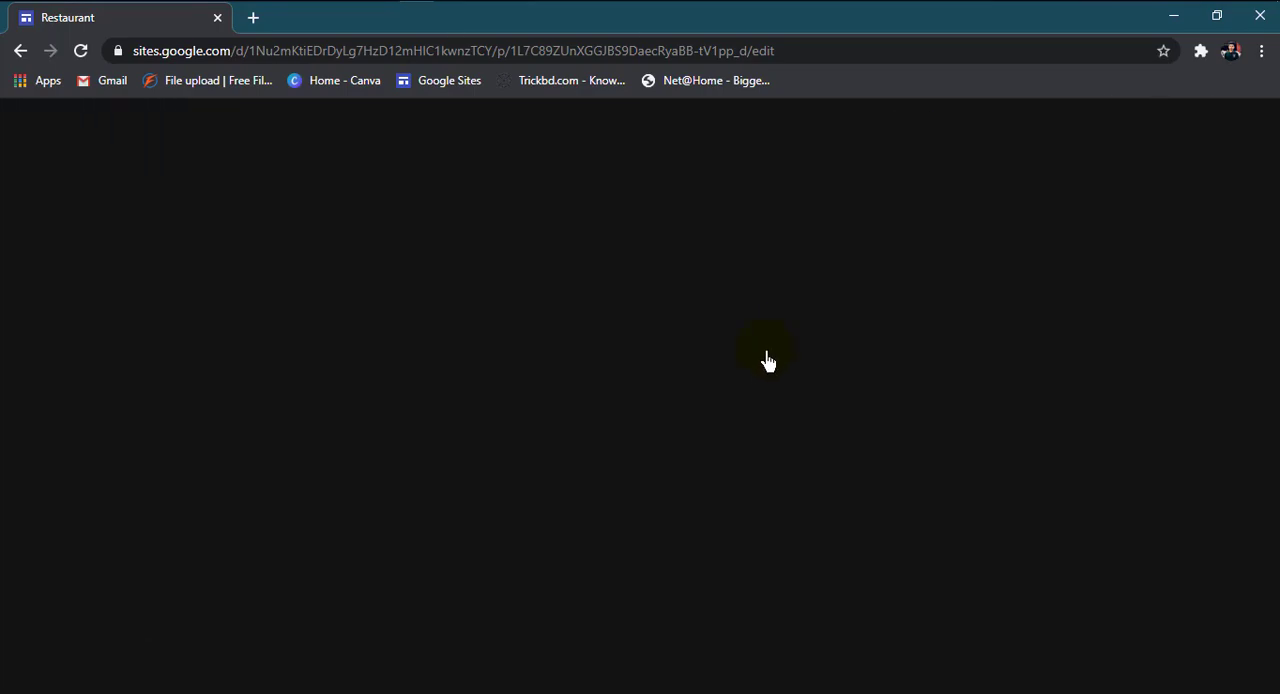
pyautogui.scroll(-10, 689, 477)
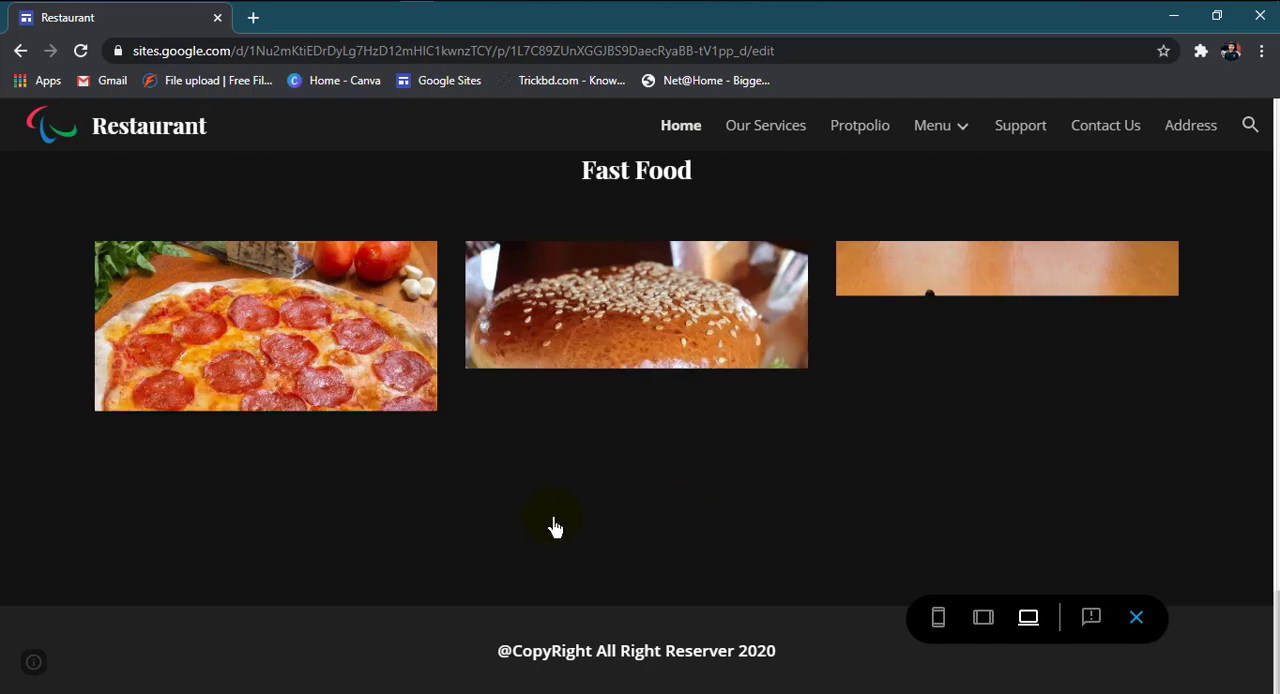
pyautogui.scroll(1, 554, 526)
pyautogui.scroll(-1, 578, 470)
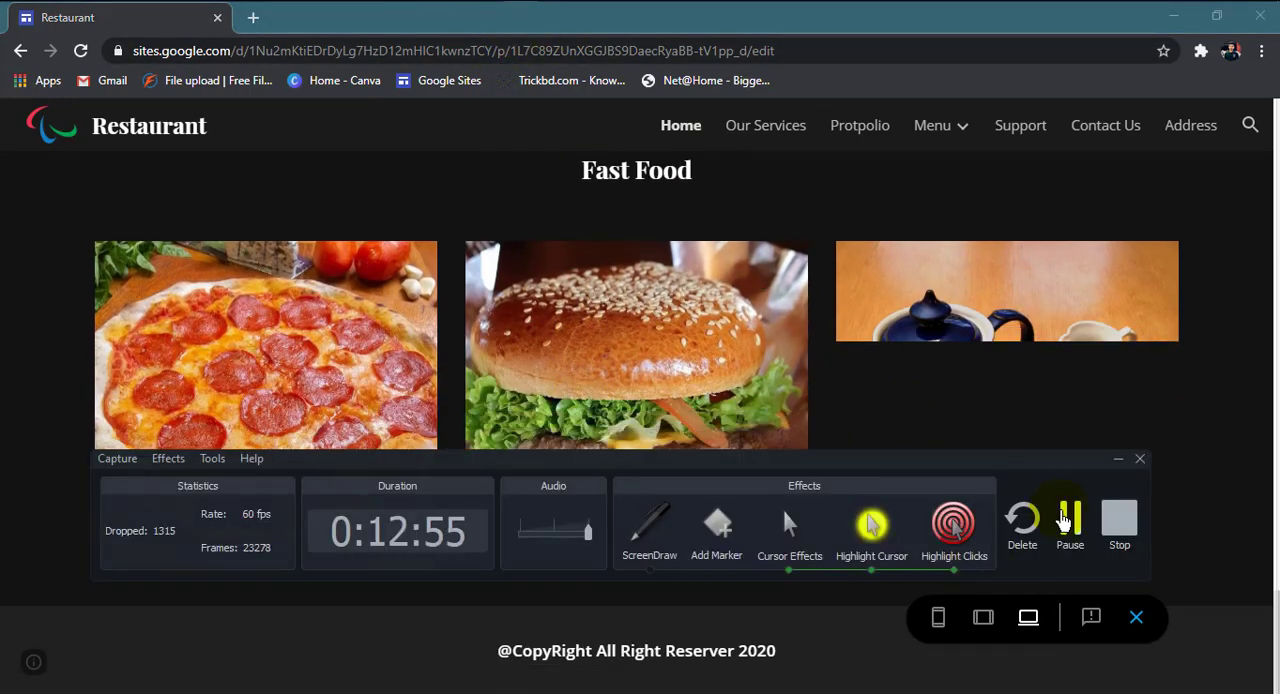
pyautogui.click(1062, 512)
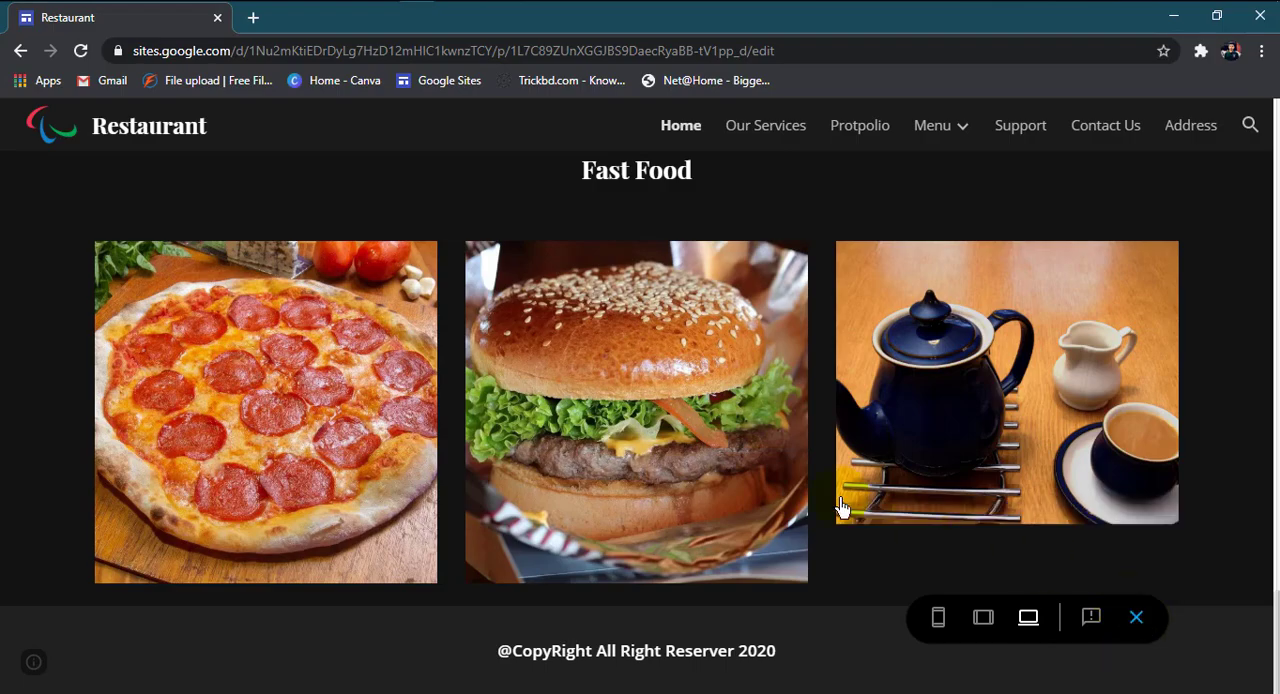
pyautogui.scroll(4, 840, 507)
pyautogui.scroll(-3, 838, 500)
pyautogui.scroll(7, 834, 486)
pyautogui.scroll(-7, 829, 478)
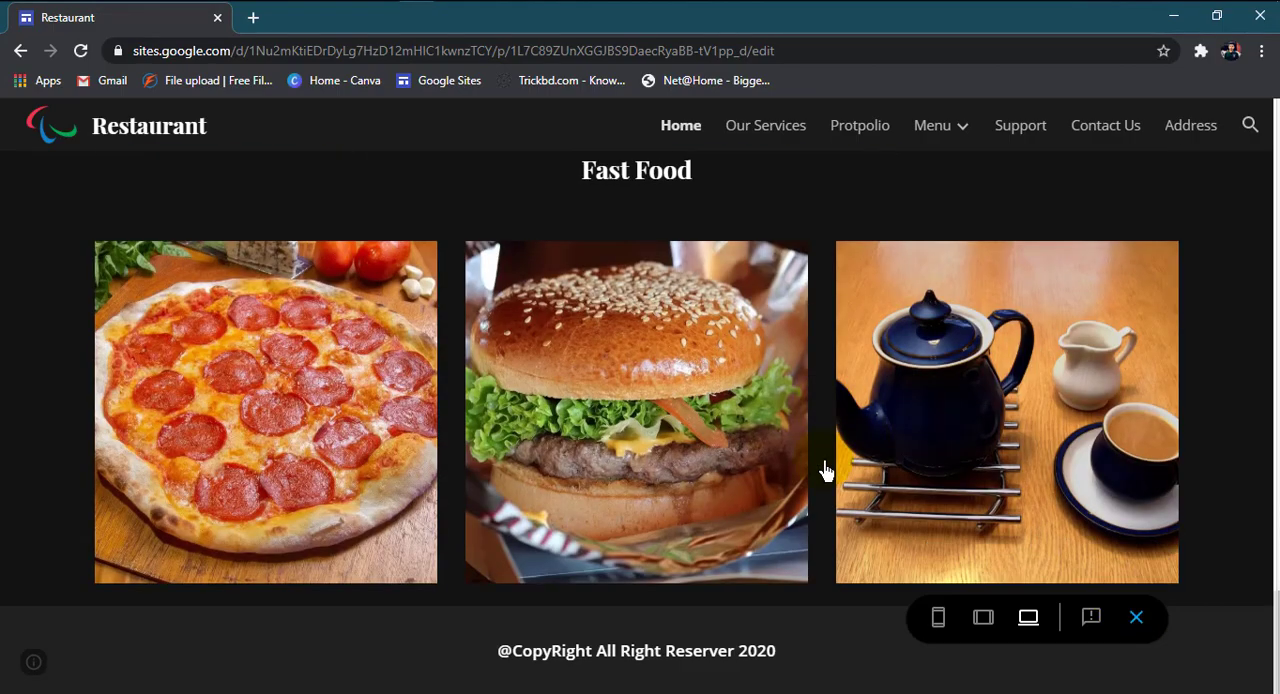
pyautogui.click(1137, 622)
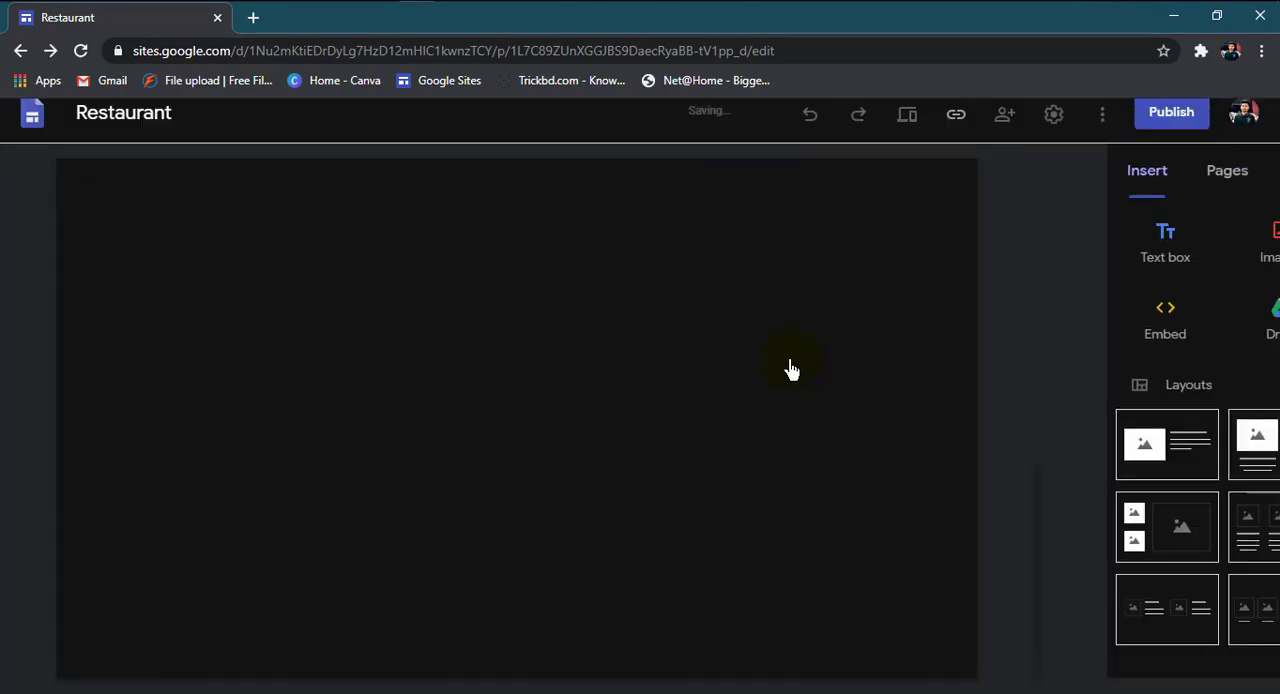
pyautogui.scroll(-5, 1175, 490)
pyautogui.scroll(-3, 1175, 497)
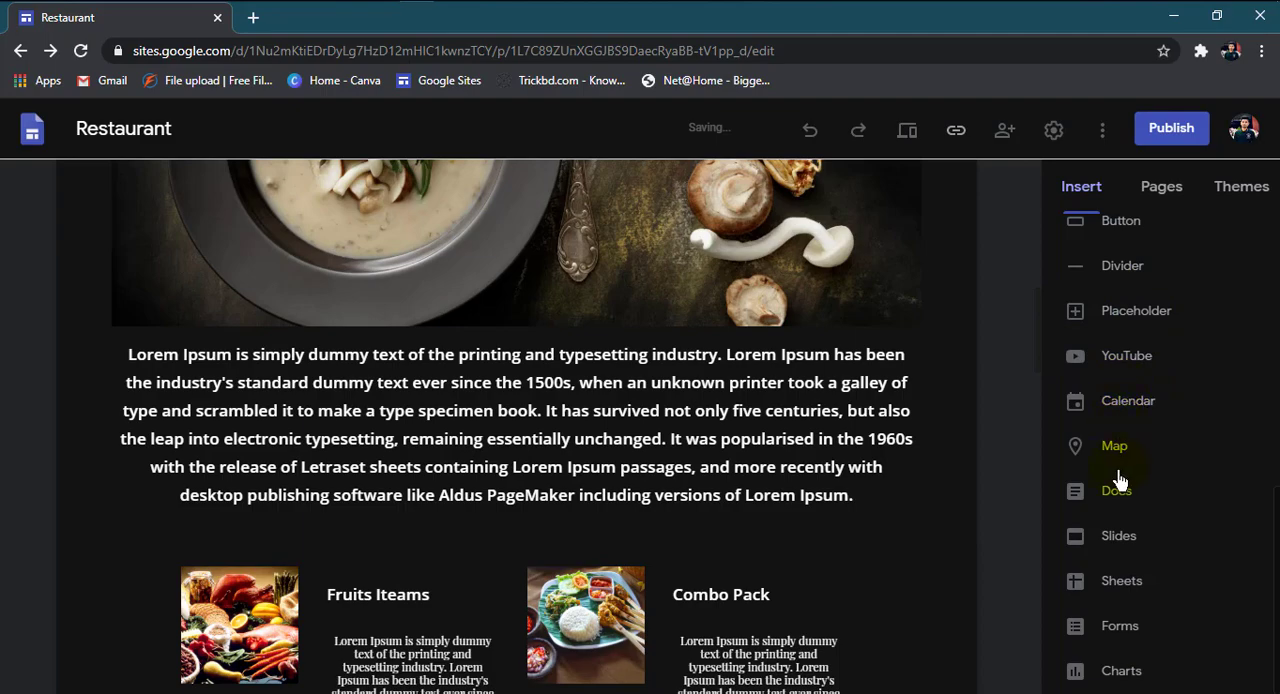
pyautogui.scroll(-20, 526, 491)
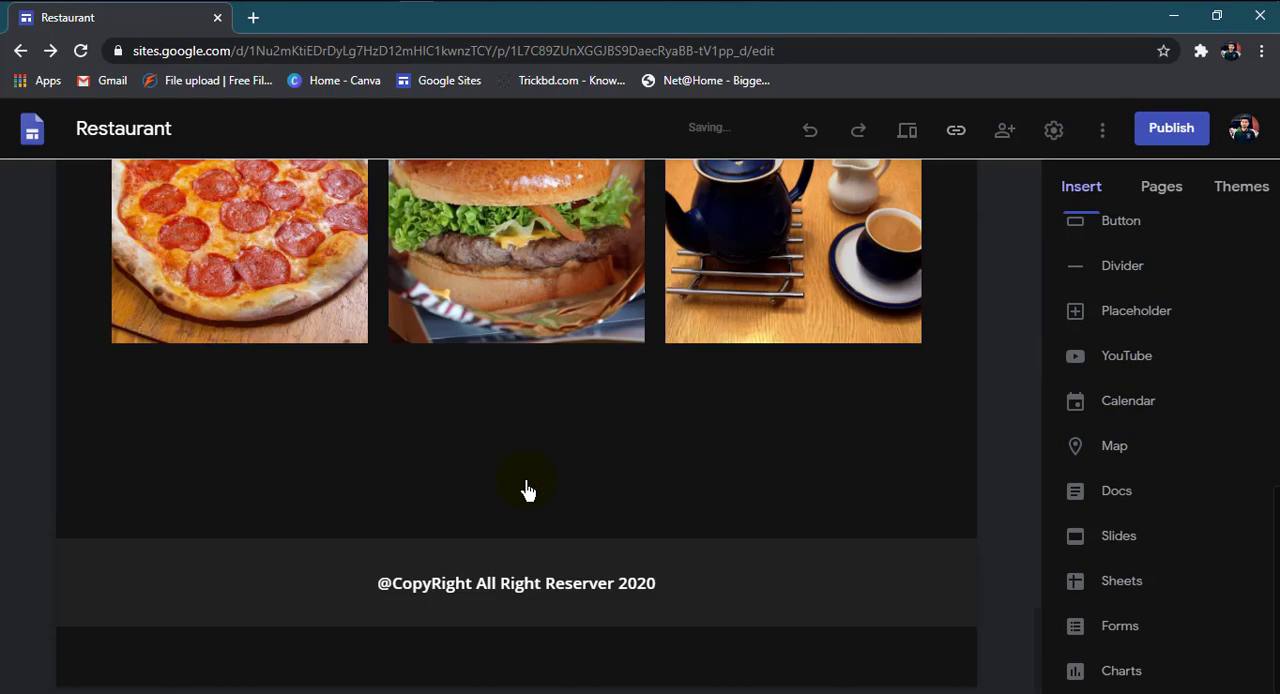
pyautogui.scroll(4, 528, 490)
pyautogui.scroll(-4, 528, 477)
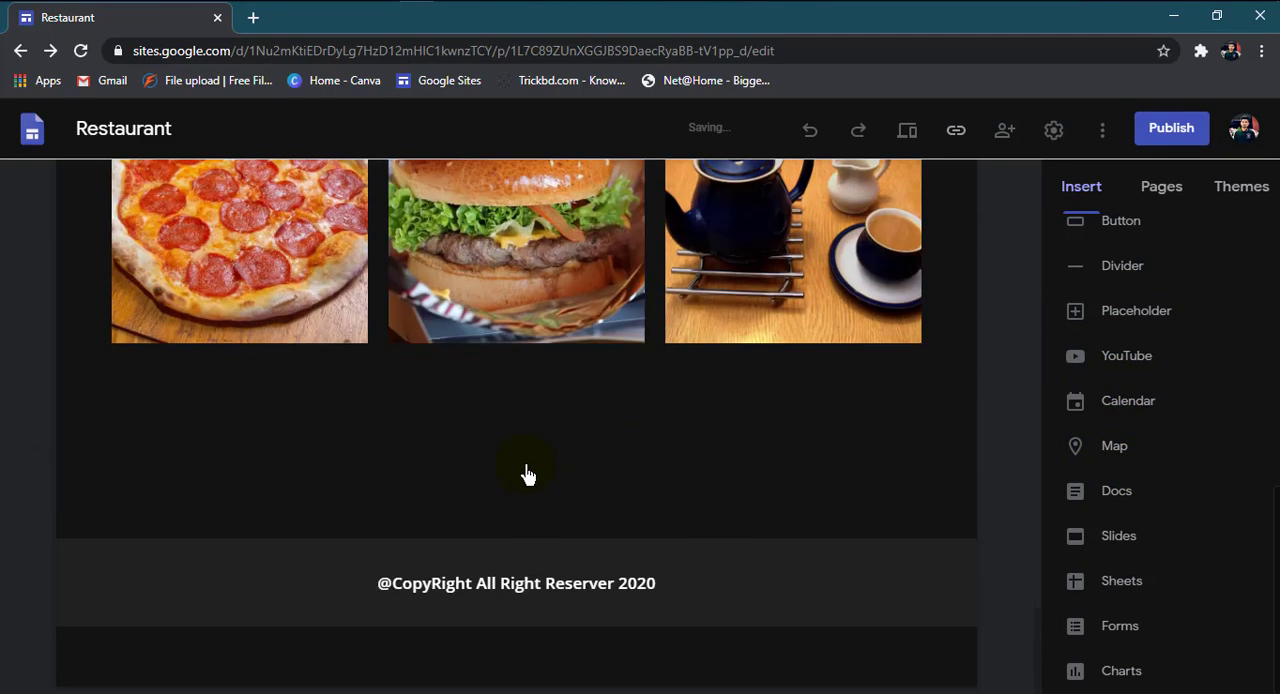